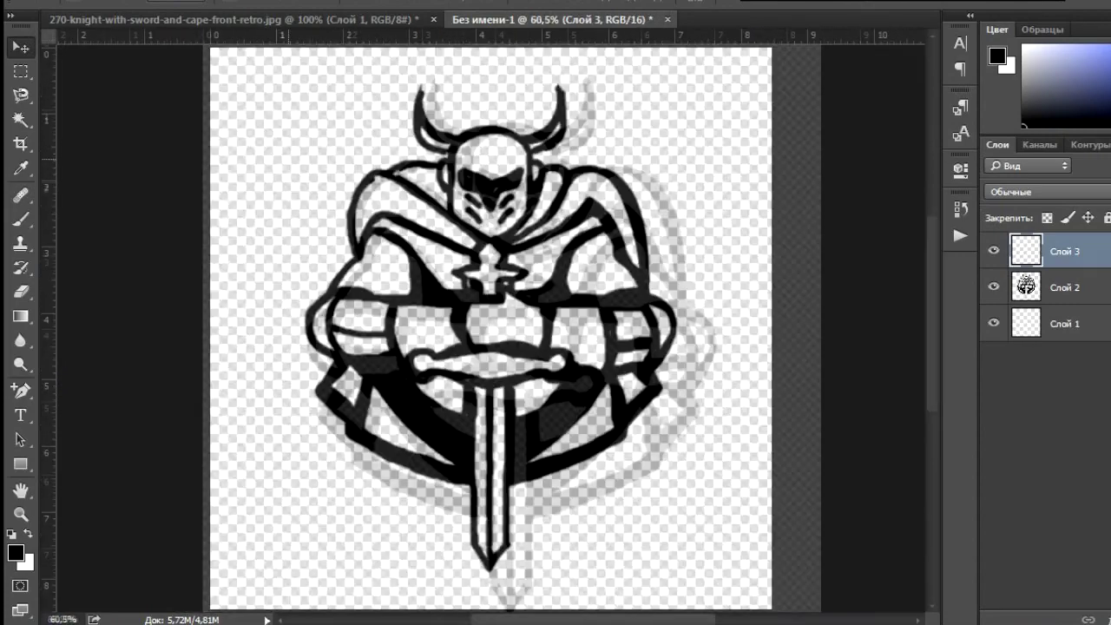
- Start the knight's pen outline at the horn tip and curve it over the helmet top
left_click(436, 80)
left_click_drag(511, 125, 547, 130)
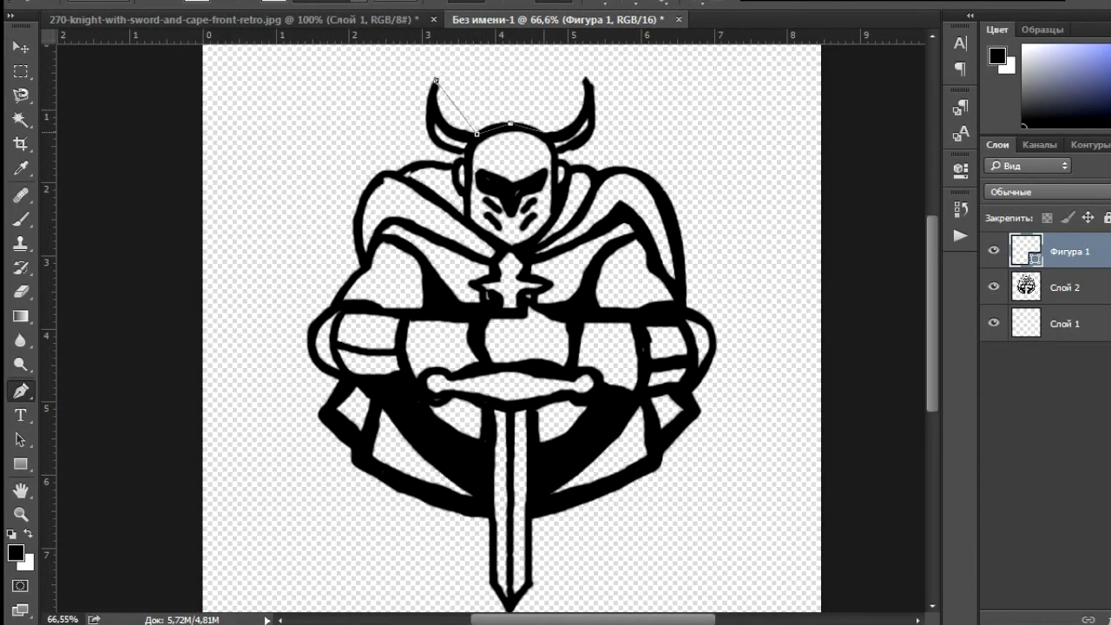
scroll(568, 152, "up", 5)
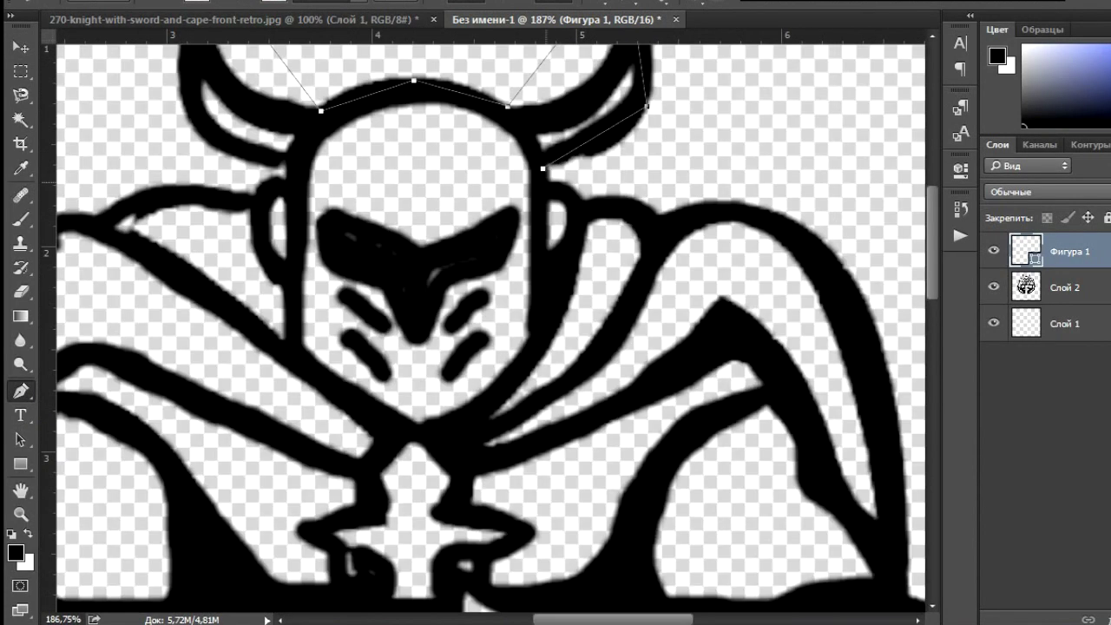
scroll(894, 398, "down", 2)
scroll(698, 246, "down", 5)
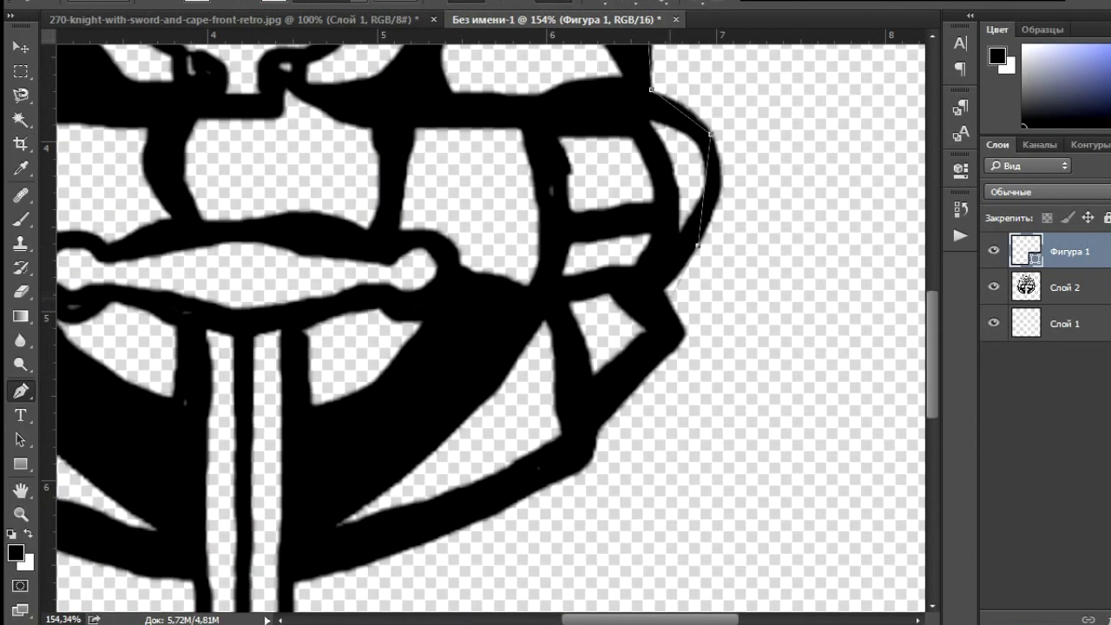
scroll(490, 328, "down", 5)
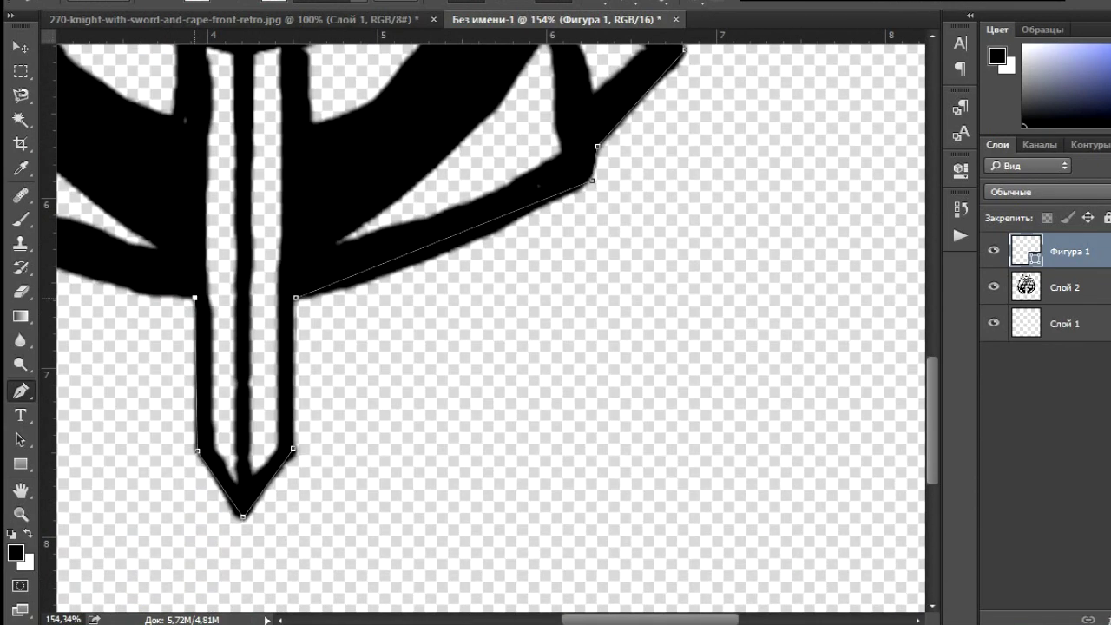
scroll(490, 328, "left", 8)
scroll(490, 328, "up", 7)
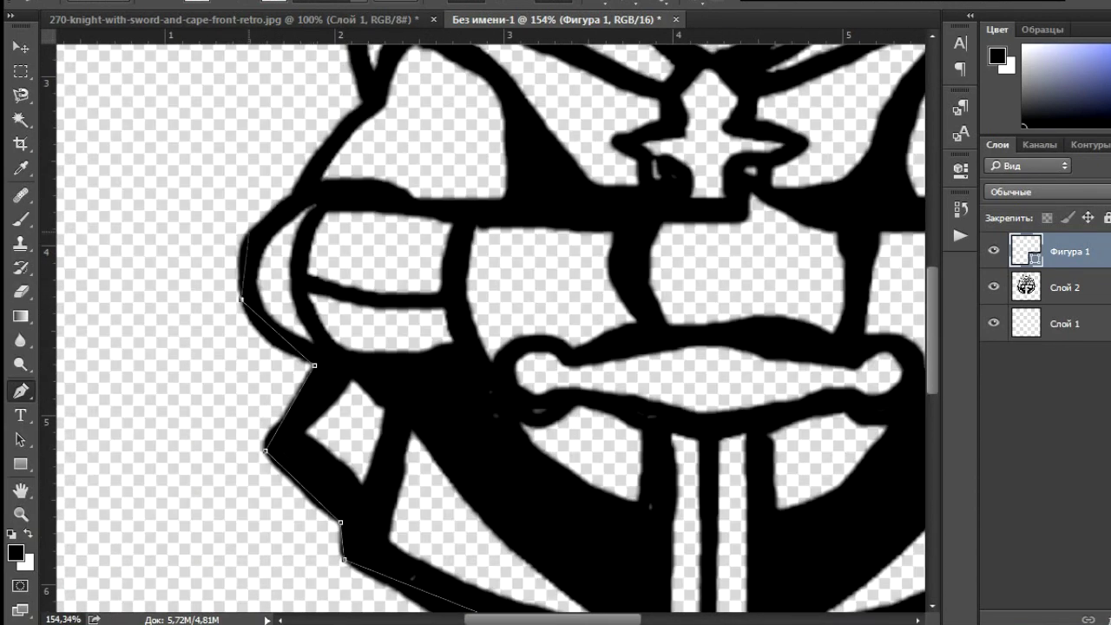
scroll(490, 328, "up", 5)
scroll(490, 328, "up", 5)
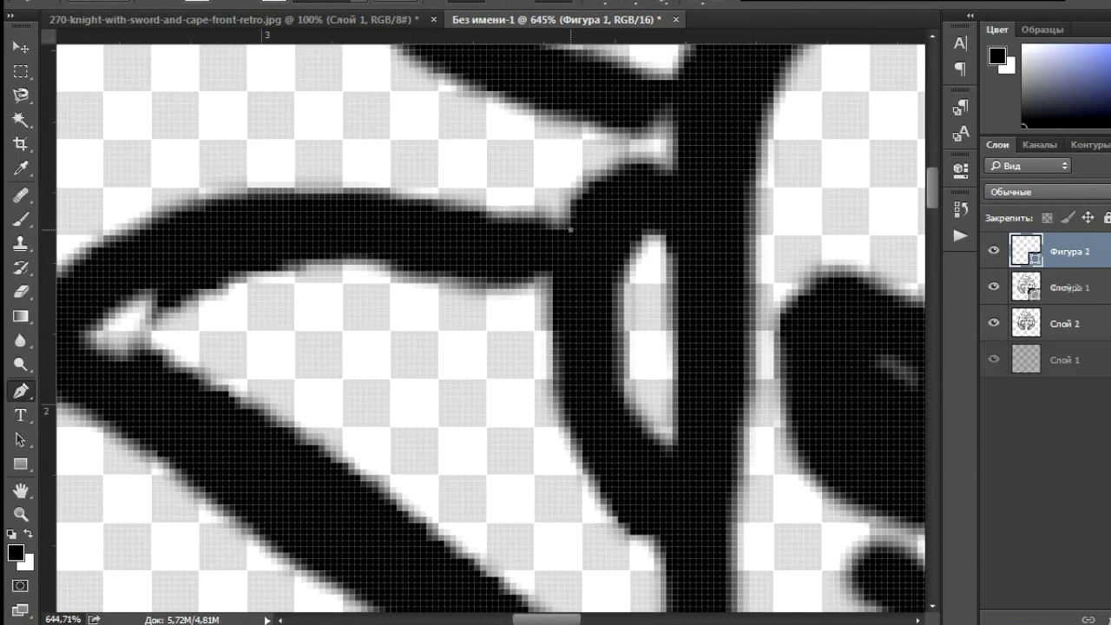
scroll(490, 328, "down", 3)
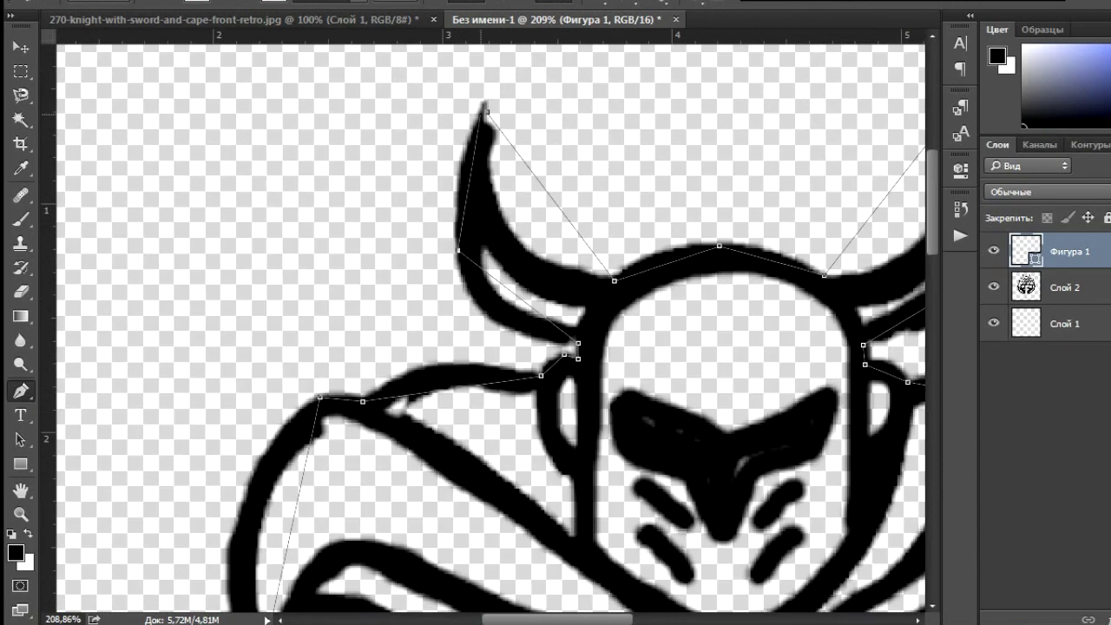
scroll(490, 328, "down", 4)
- Continue the outline around the horns, shoulders and sword to complete shape Фигура 1
right_click(21, 391)
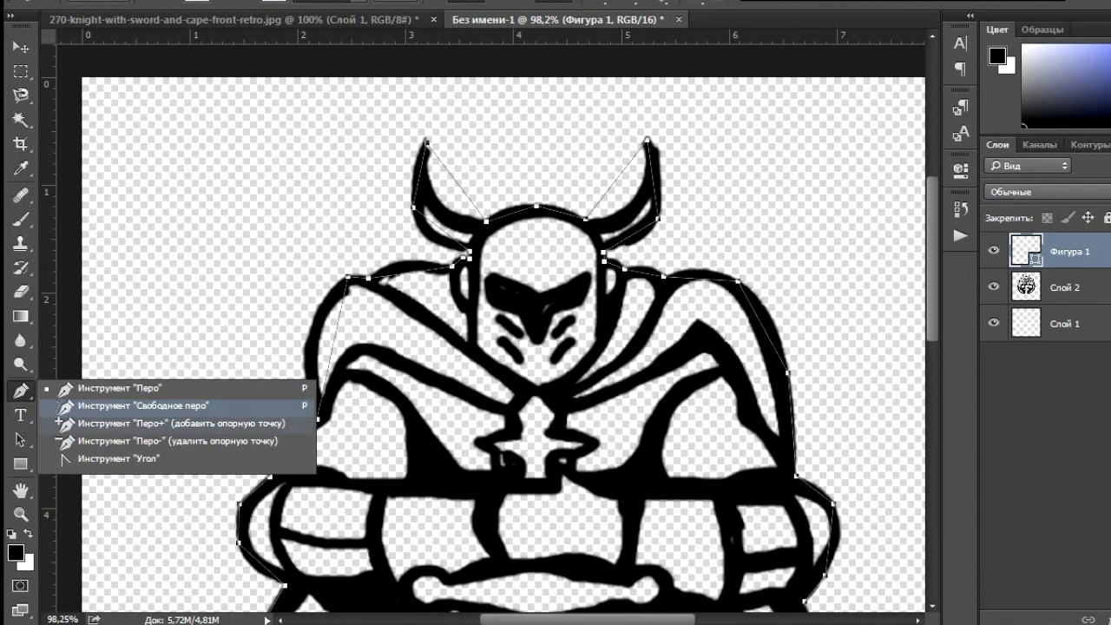
left_click(223, 466)
scroll(491, 328, "up", 6)
scroll(490, 328, "right", 3)
scroll(491, 328, "right", 3)
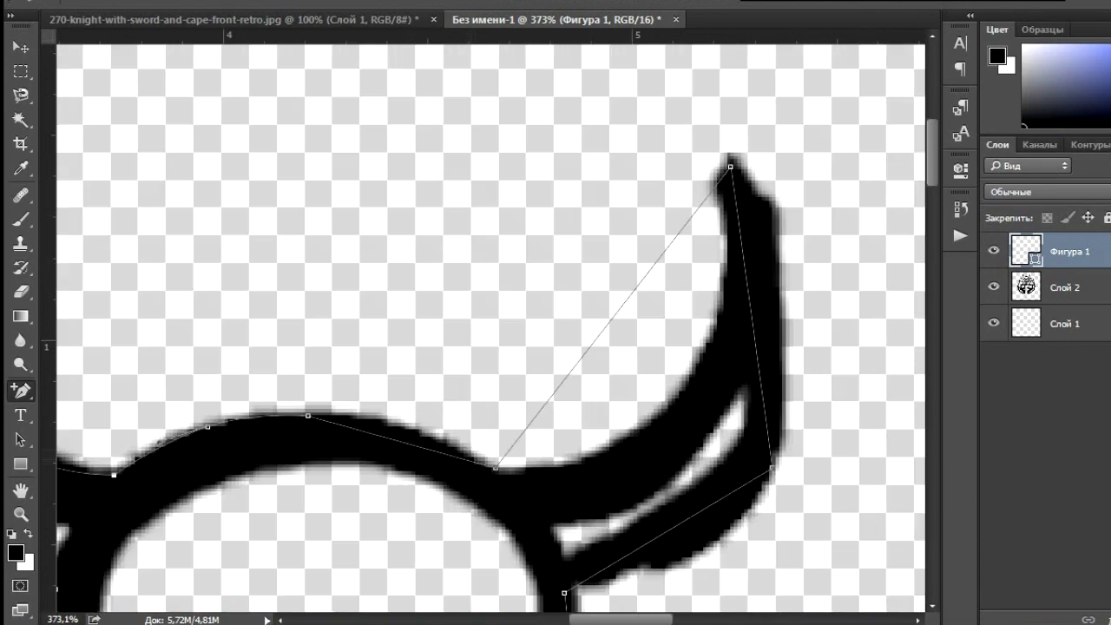
scroll(630, 472, "down", 3)
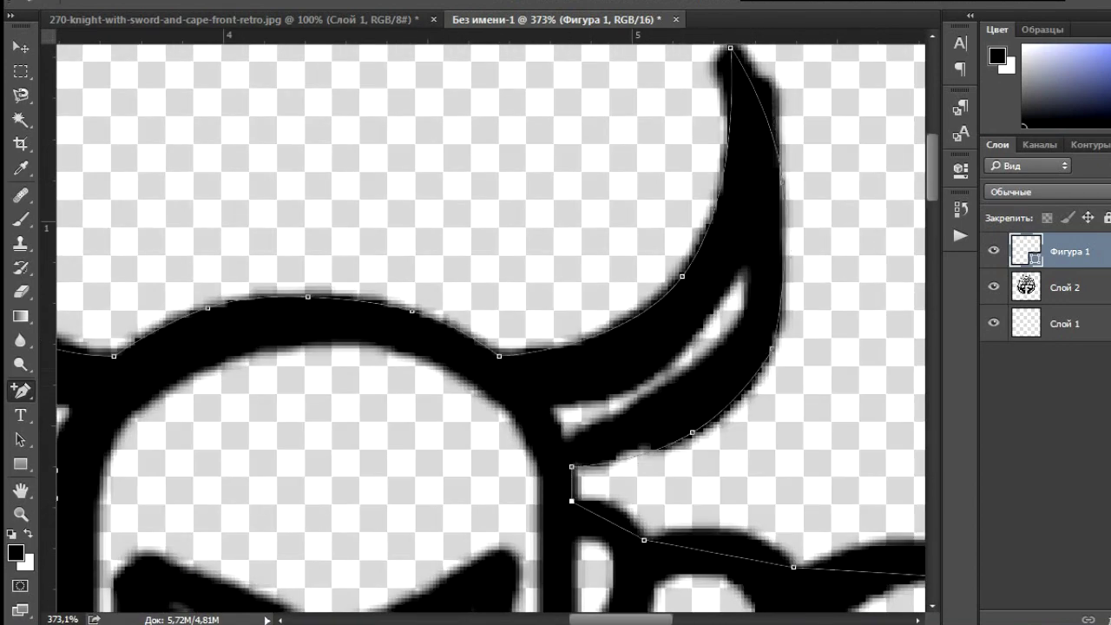
scroll(491, 328, "down", 4)
scroll(490, 329, "up", 5)
scroll(491, 328, "down", 5)
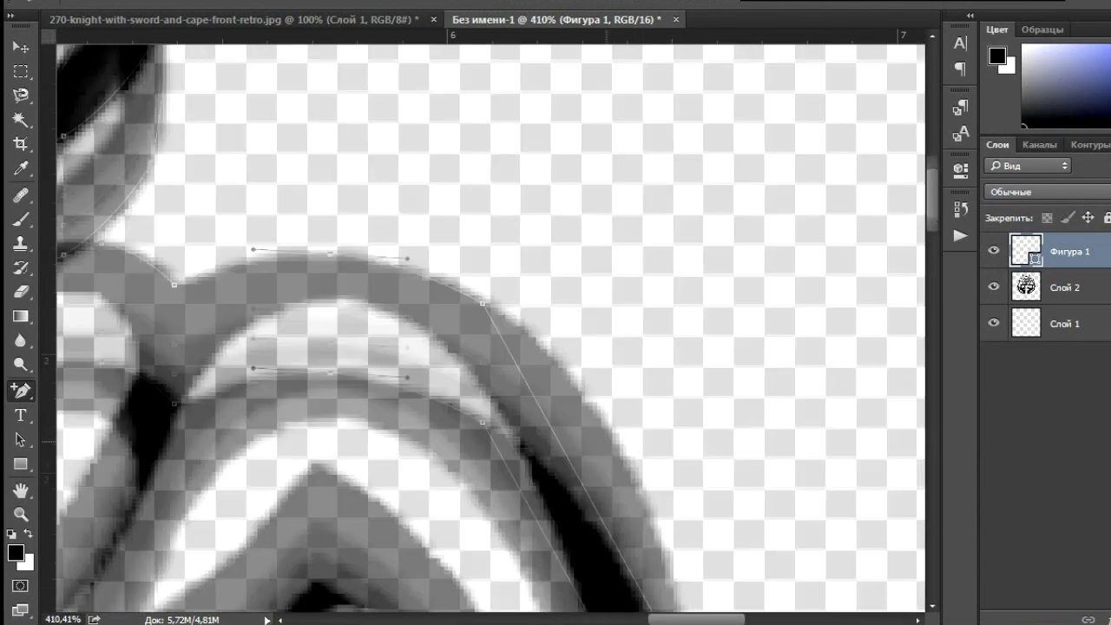
scroll(490, 328, "right", 5)
scroll(491, 328, "down", 5)
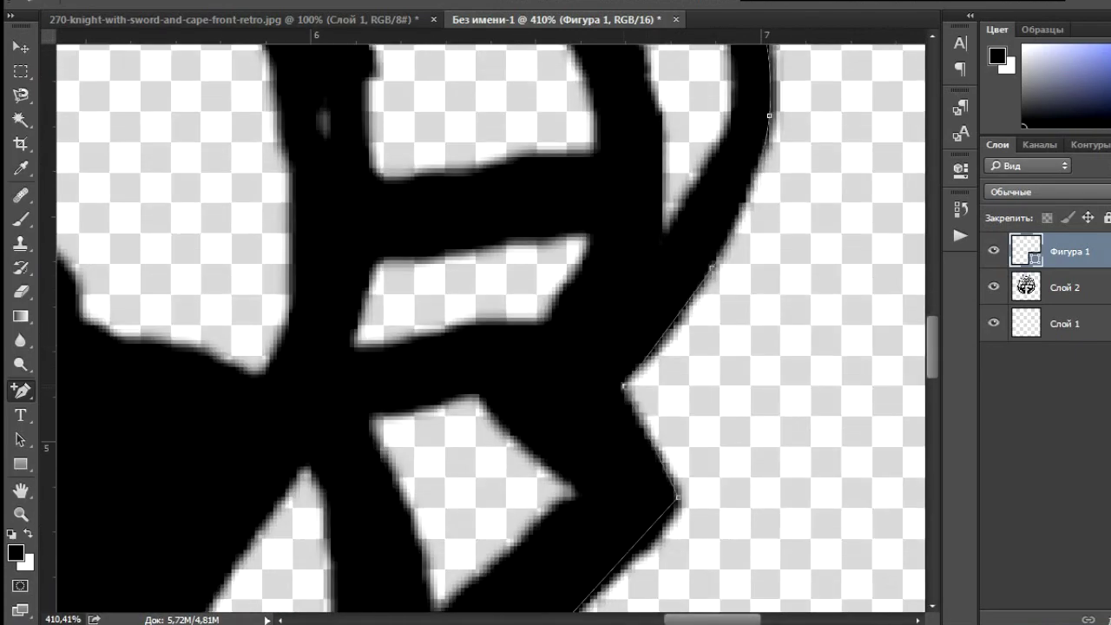
scroll(491, 328, "down", 3)
scroll(490, 328, "down", 8)
scroll(491, 328, "left", 10)
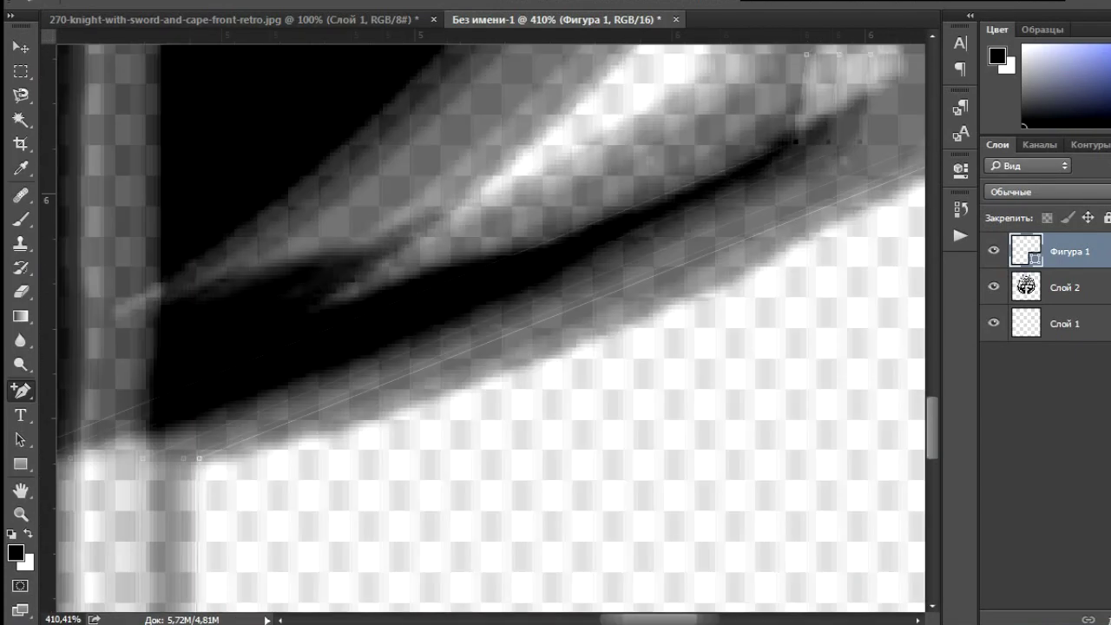
scroll(490, 328, "up", 2)
scroll(490, 328, "left", 6)
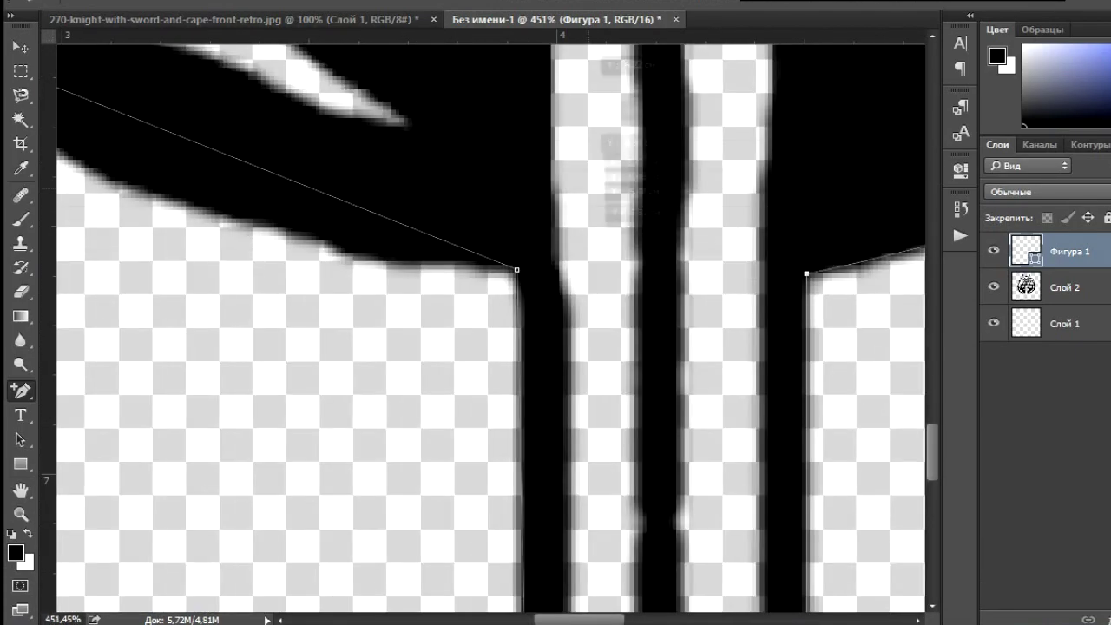
scroll(556, 348, "down", 10)
scroll(556, 347, "up", 6)
scroll(556, 347, "down", 3)
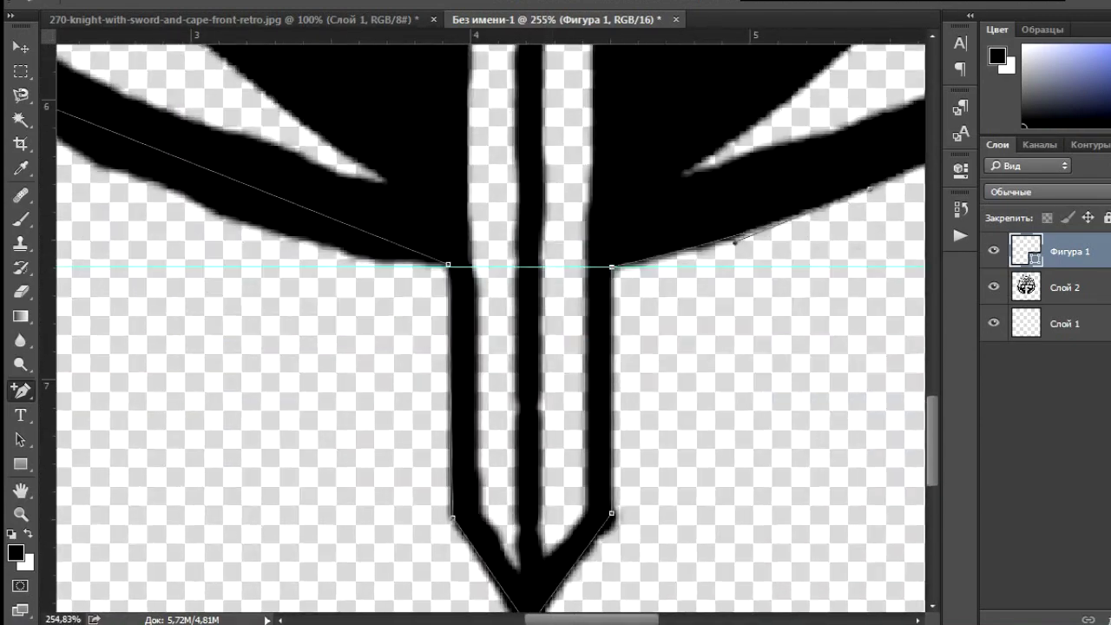
scroll(647, 432, "up", 4)
scroll(646, 432, "down", 3)
scroll(490, 328, "up", 3)
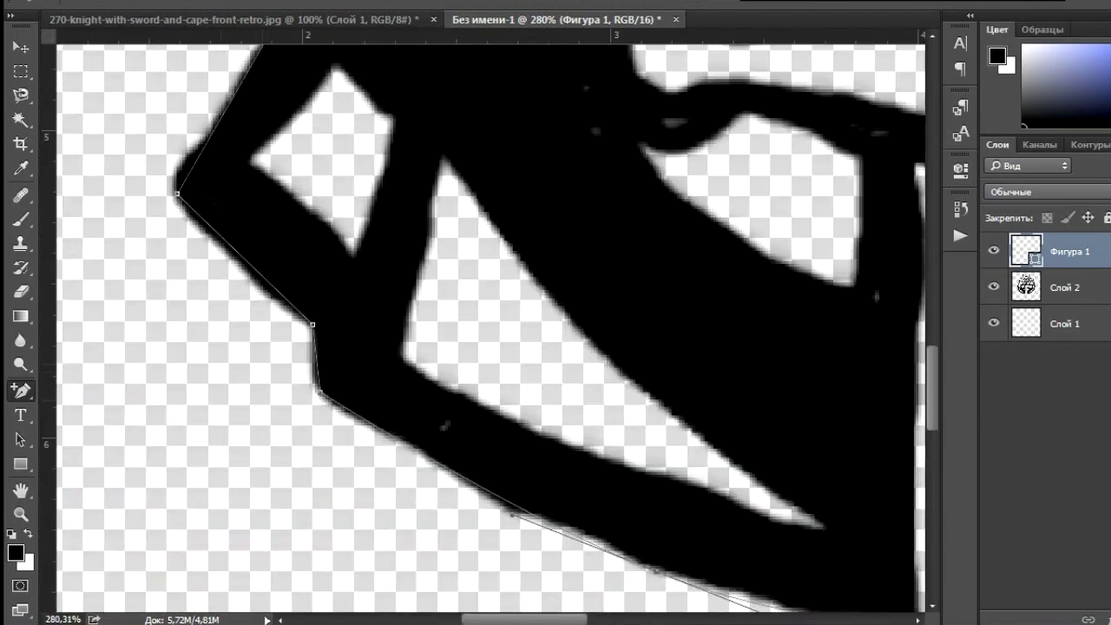
scroll(490, 328, "up", 2)
scroll(490, 328, "up", 2)
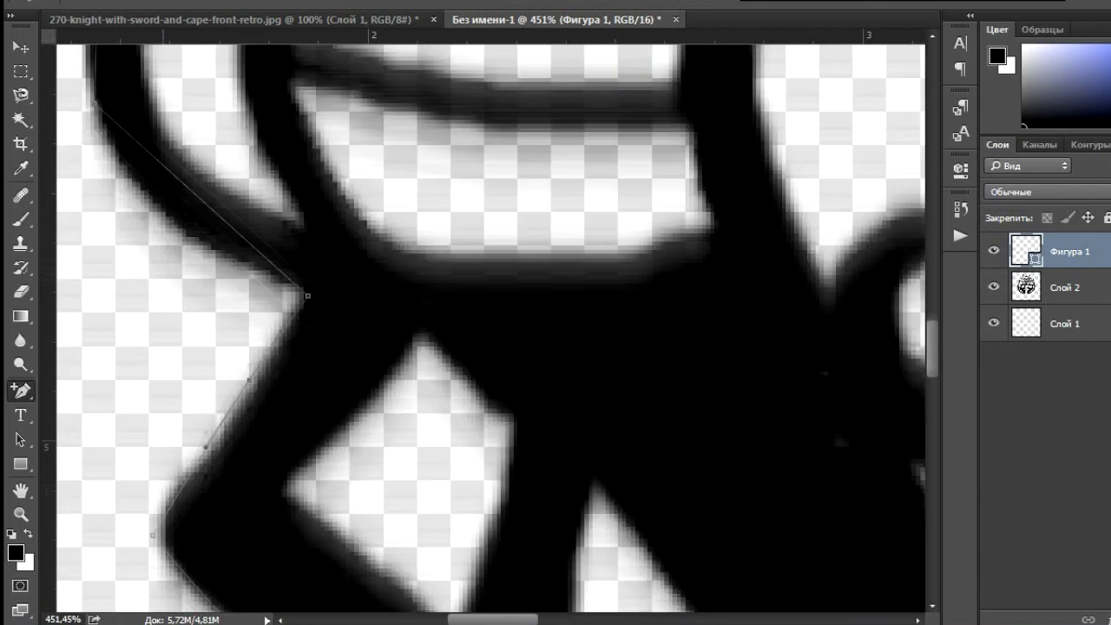
scroll(491, 328, "up", 2)
scroll(490, 328, "up", 2)
scroll(490, 328, "up", 2)
scroll(490, 328, "up", 2)
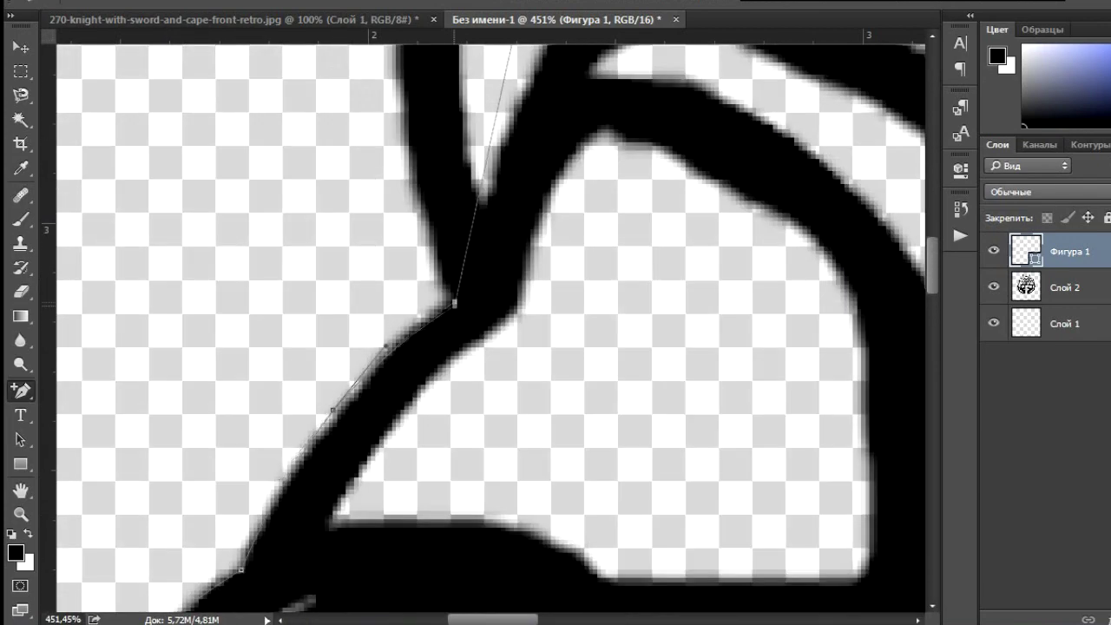
scroll(490, 328, "down", 1)
scroll(490, 328, "up", 2)
scroll(491, 328, "up", 1)
scroll(491, 328, "up", 1)
scroll(490, 328, "right", 3)
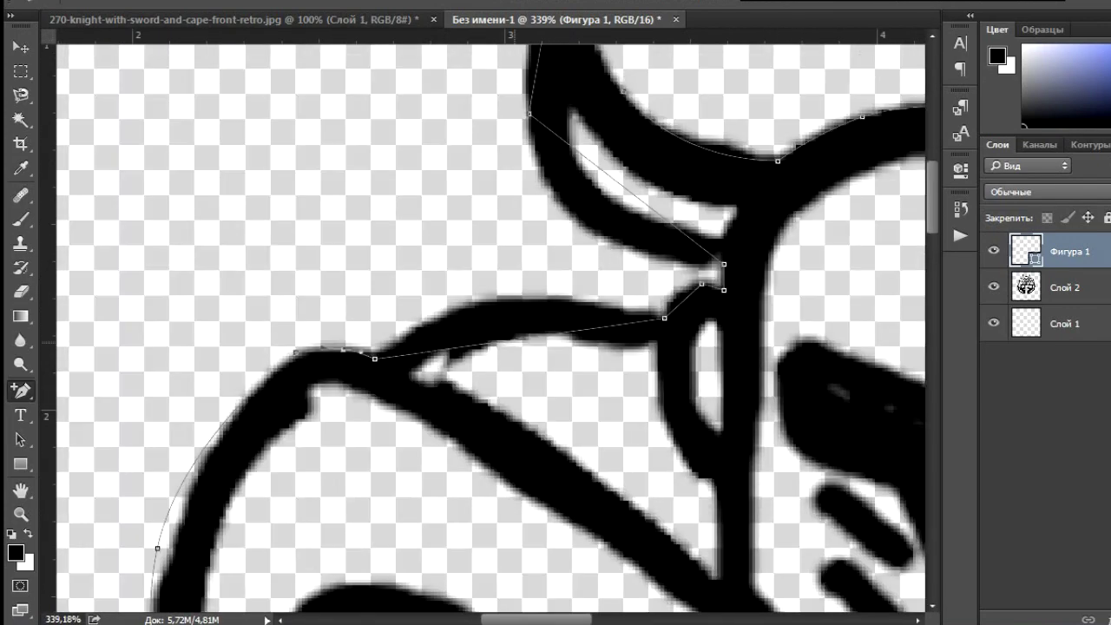
scroll(490, 328, "up", 2)
scroll(491, 328, "up", 3)
scroll(490, 328, "down", 5)
scroll(491, 328, "right", 2)
- Fill Фигура 1 black, hide it, and pen-draw a new helmet-face shape
left_click(87, 92)
left_click(994, 251)
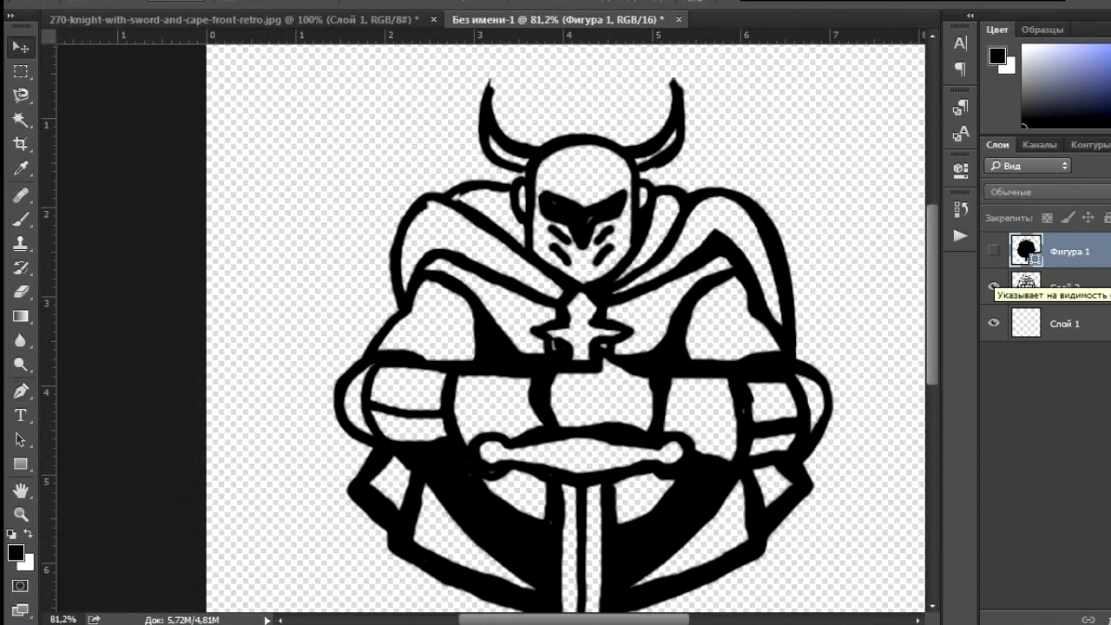
key("p")
left_click(584, 144)
left_click(631, 179)
left_click(631, 245)
- Fill the helmet shape white and curve its top-left and upper-right edges outward
left_click(197, 3)
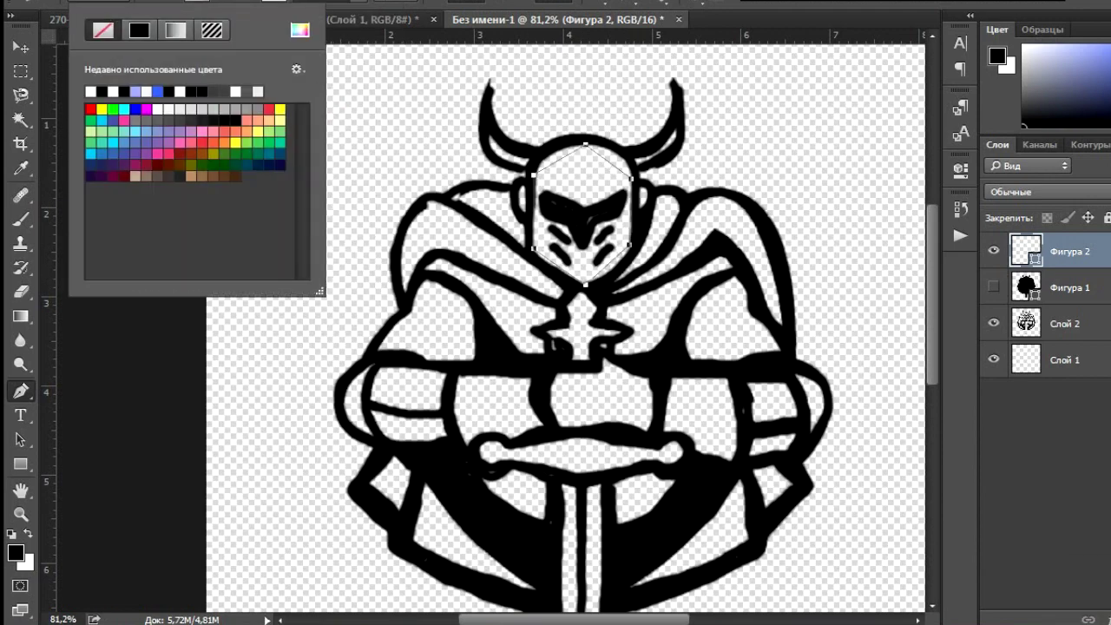
left_click(139, 92)
right_click(20, 391)
scroll(555, 158, "up", 5)
left_click_drag(543, 147, 578, 128)
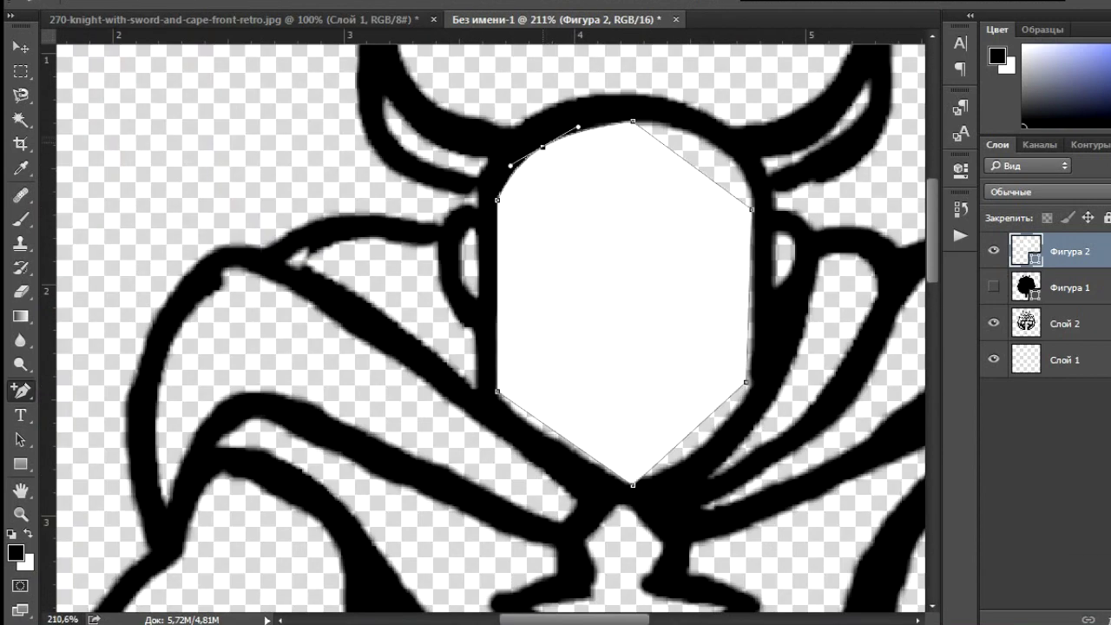
left_click_drag(744, 165, 743, 165)
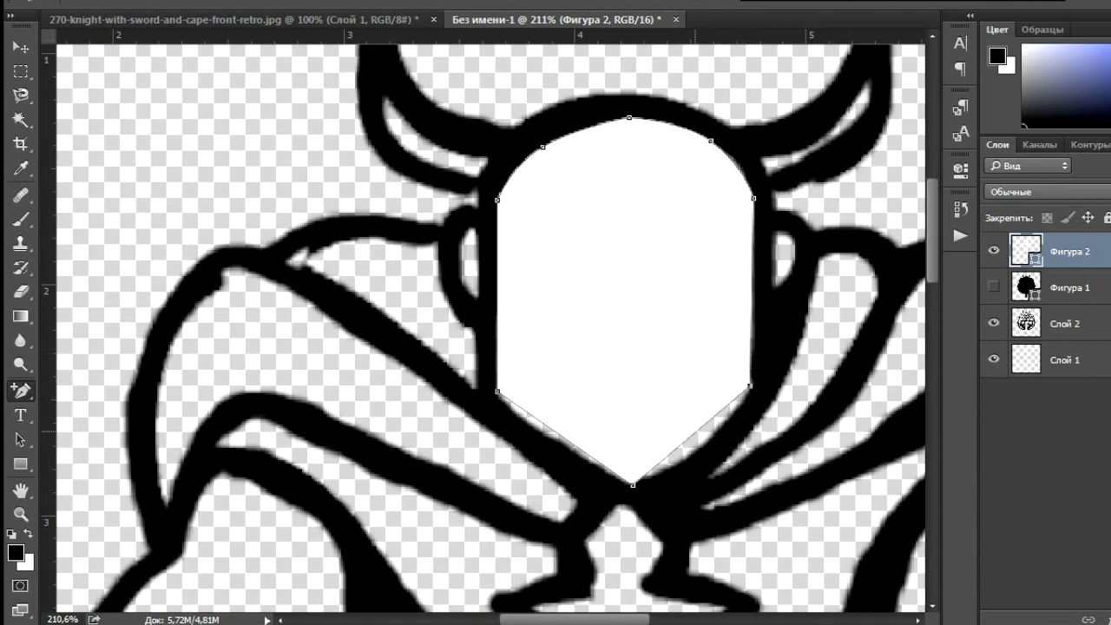
- Fit the image on screen and add vertical and horizontal guides through the helmet
key("ctrl+0")
left_click_drag(63, 95, 491, 100)
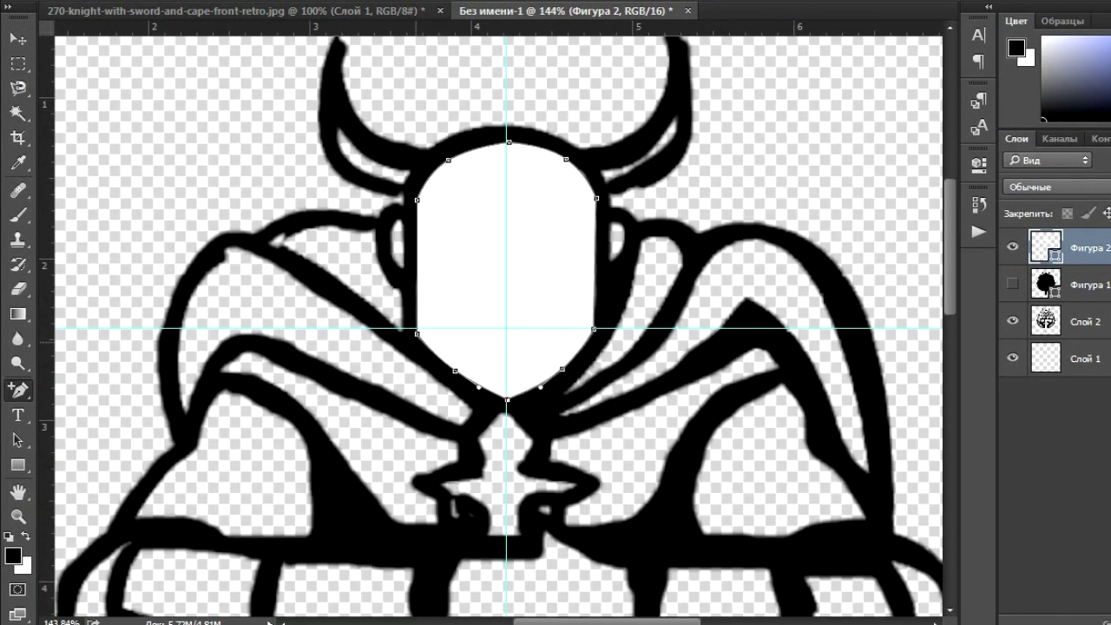
left_click_drag(542, 28, 542, 159)
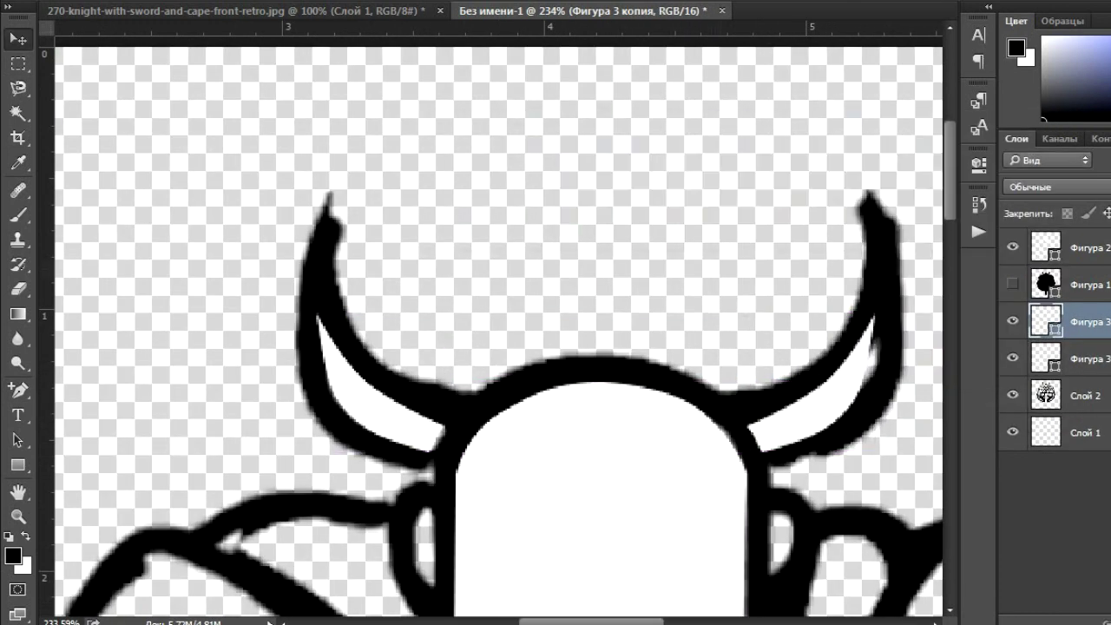
- Drag an anchor to reshape the white fill inside the right horn
left_click_drag(876, 310, 884, 293)
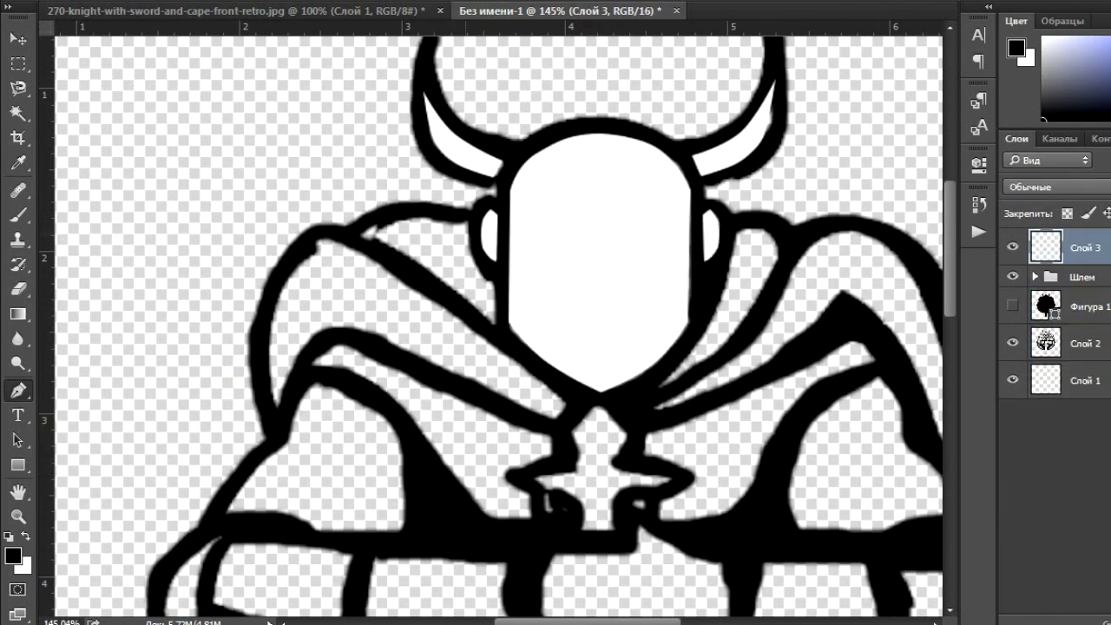
- Draw a three-point cape piece on the left shoulder and fill it with a custom blue
left_click(423, 211)
left_click(468, 223)
left_click(496, 327)
left_click(365, 232)
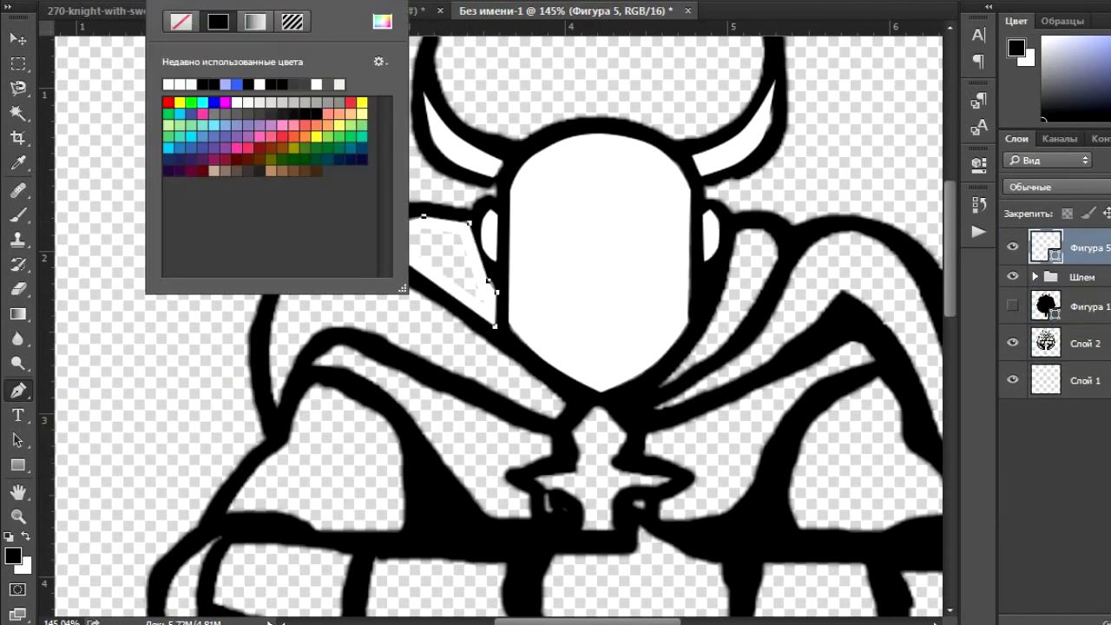
left_click(88, 84)
left_click(303, 21)
left_click(446, 206)
left_click(739, 188)
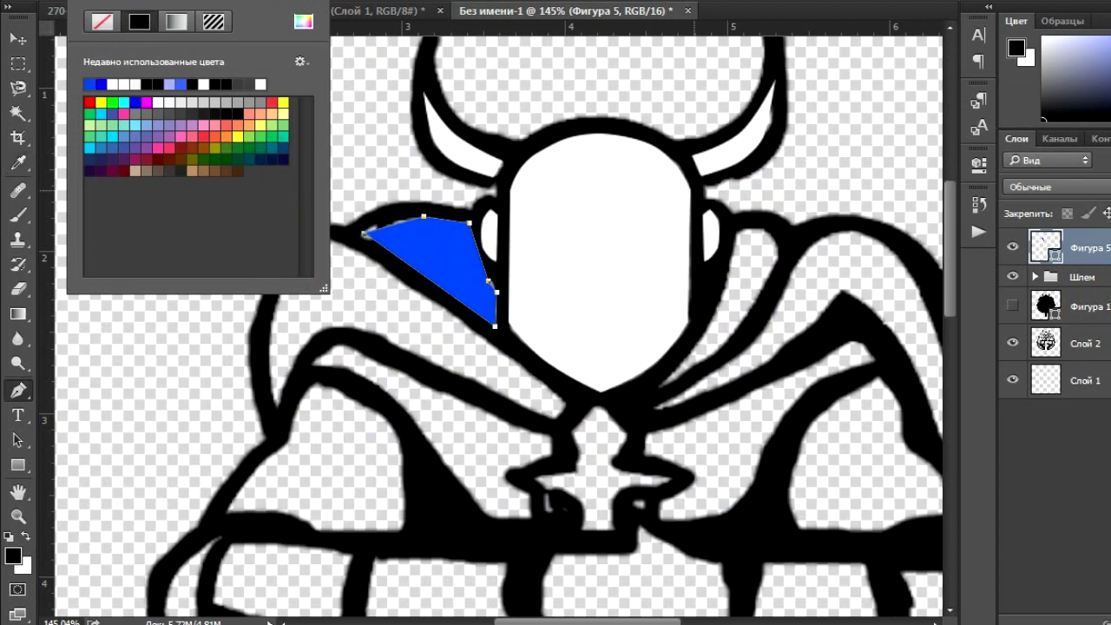
- Zoom in and extend the blue cape piece's left tip
scroll(443, 330, "up", 3)
scroll(522, 369, "up", 2)
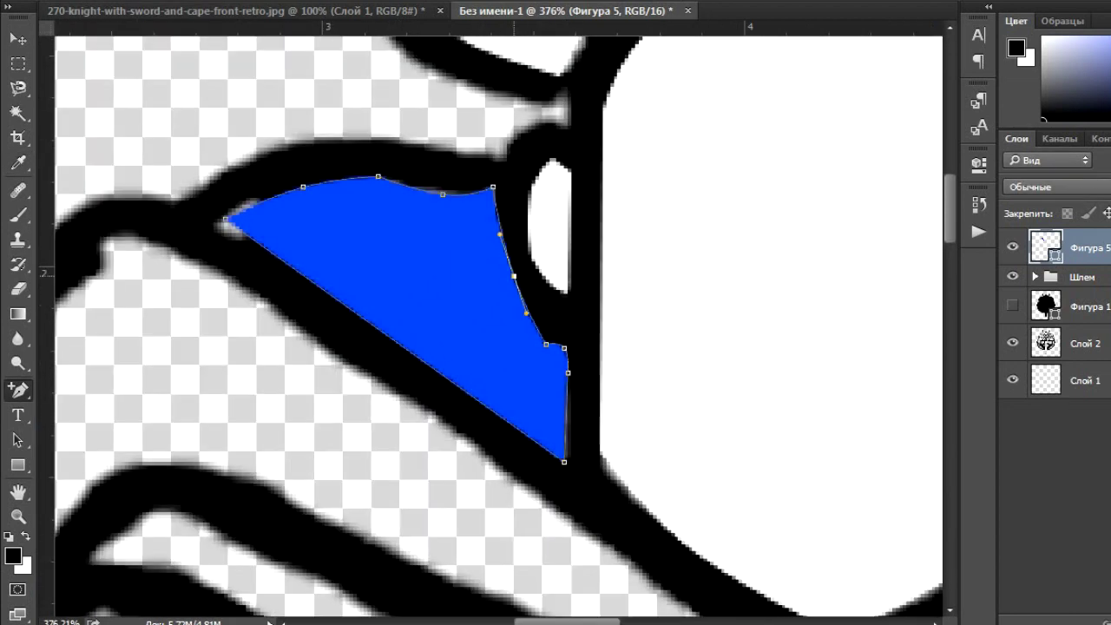
left_click_drag(224, 219, 210, 219)
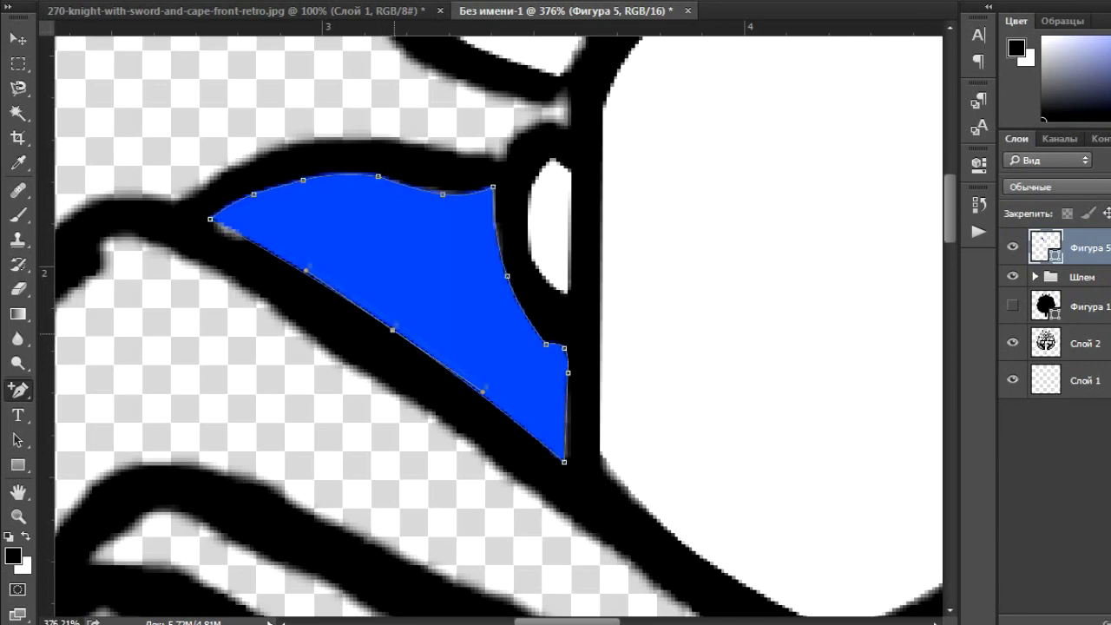
scroll(526, 347, "down", 2)
scroll(491, 323, "right", 5)
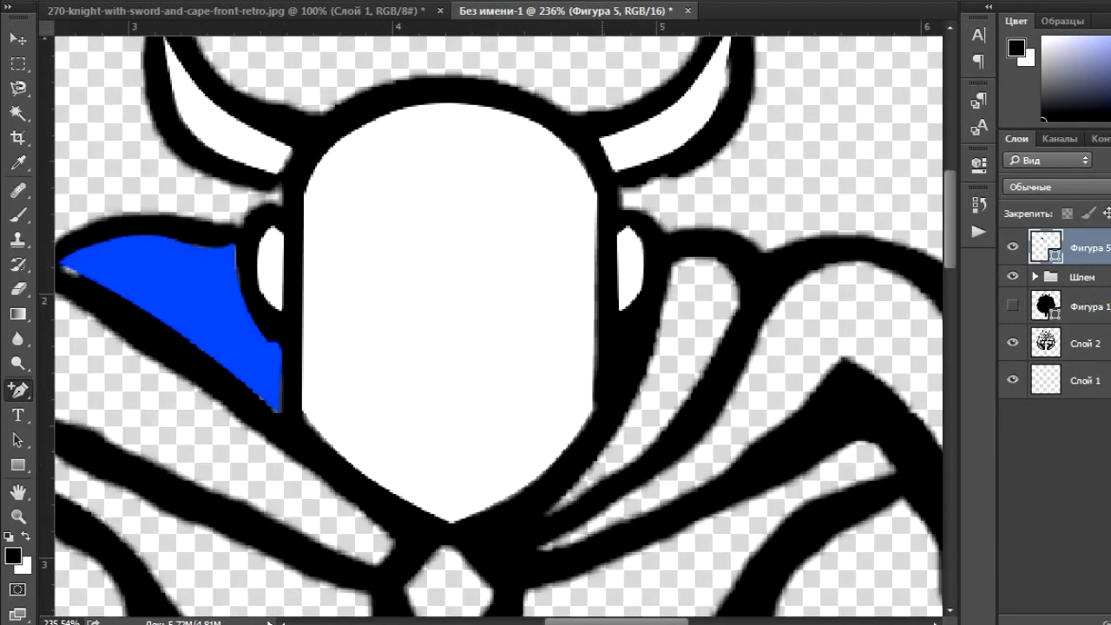
- Draw a second blue shape along the right collar down to the neck
left_click(676, 262)
left_click(736, 305)
left_click(625, 466)
left_click(546, 517)
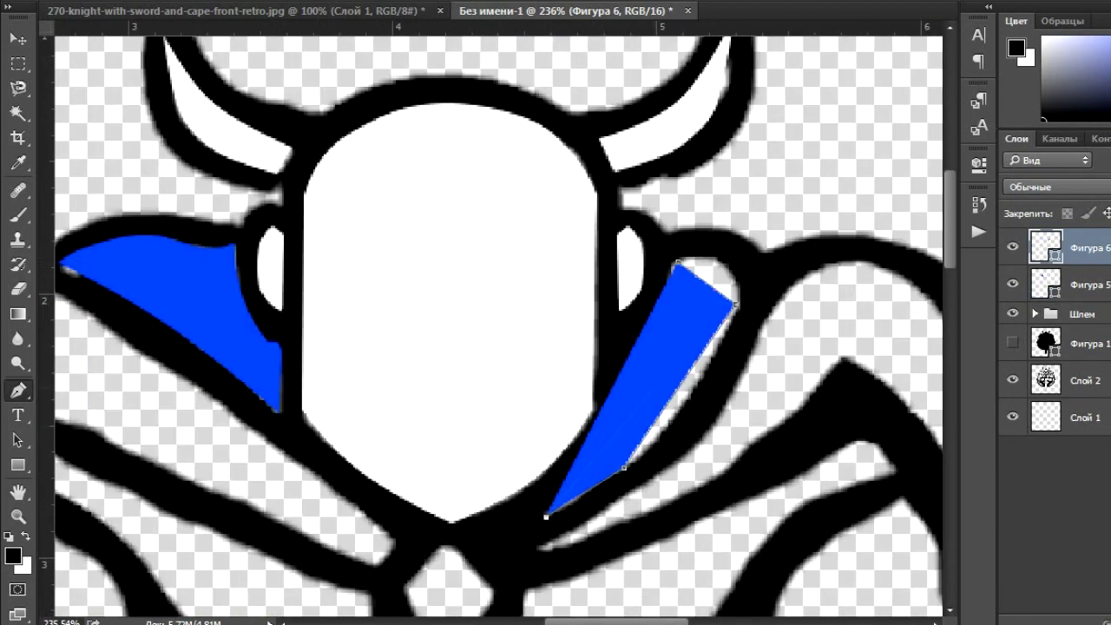
scroll(781, 399, "up", 2)
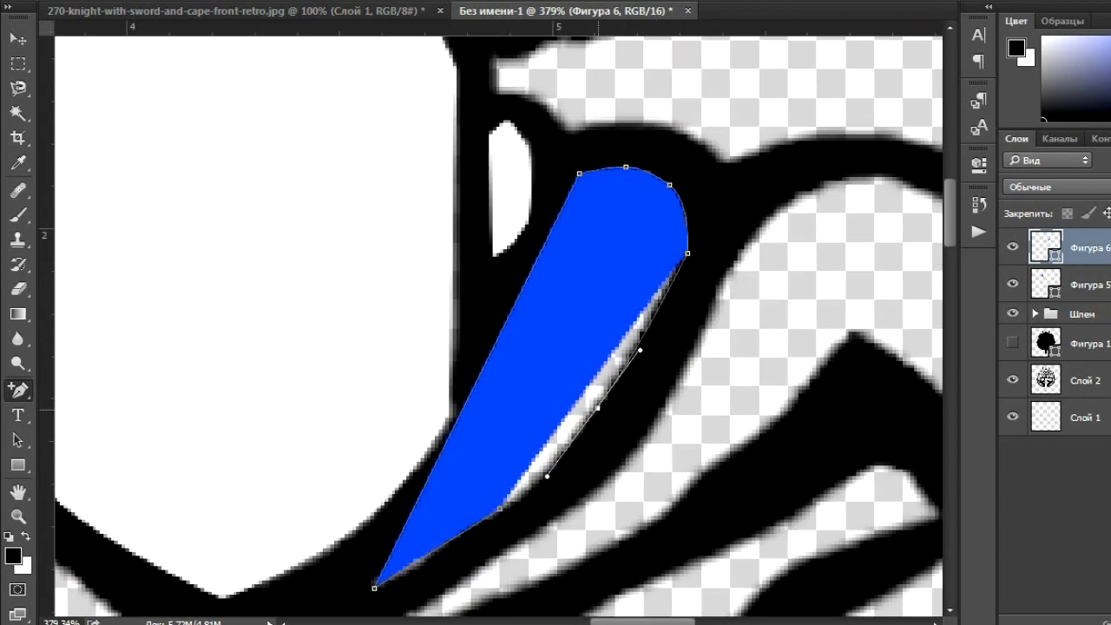
scroll(556, 348, "up", 1)
scroll(498, 323, "up", 2)
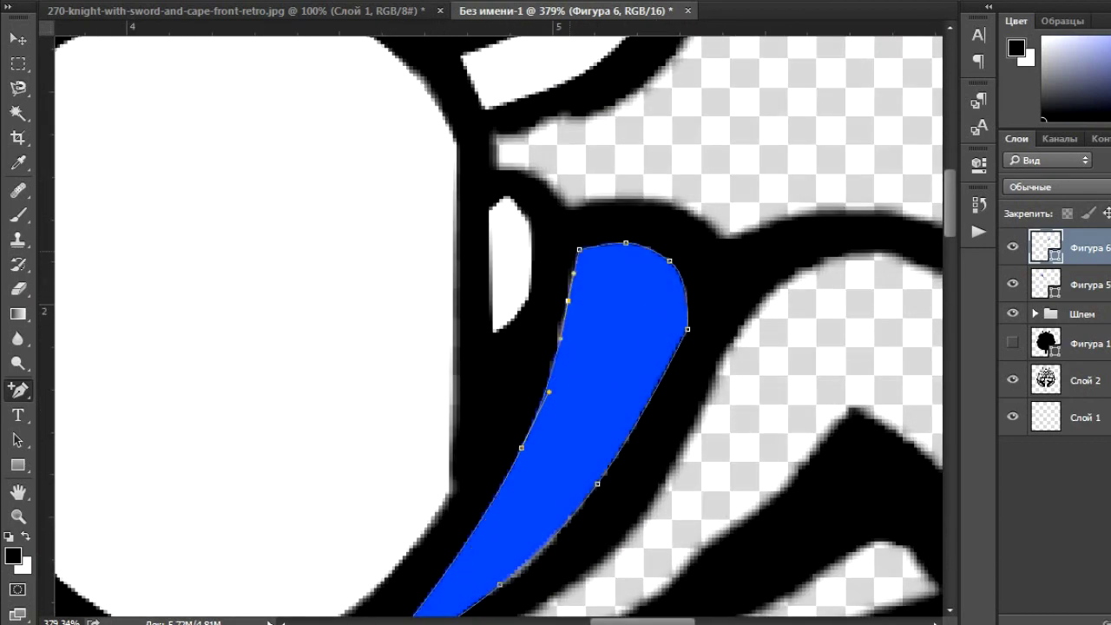
scroll(498, 323, "down", 2)
scroll(593, 288, "down", 3)
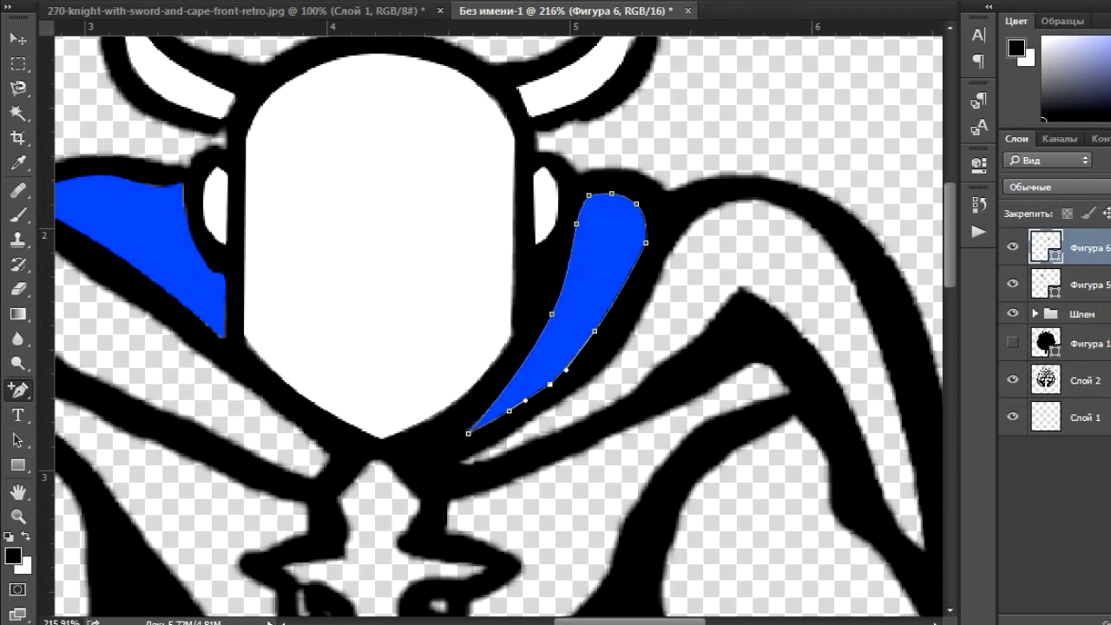
left_click(668, 254)
- Finish the right shoulder cape outline and bend its outer edge to follow the shoulder curve
left_click(822, 236)
left_click(925, 548)
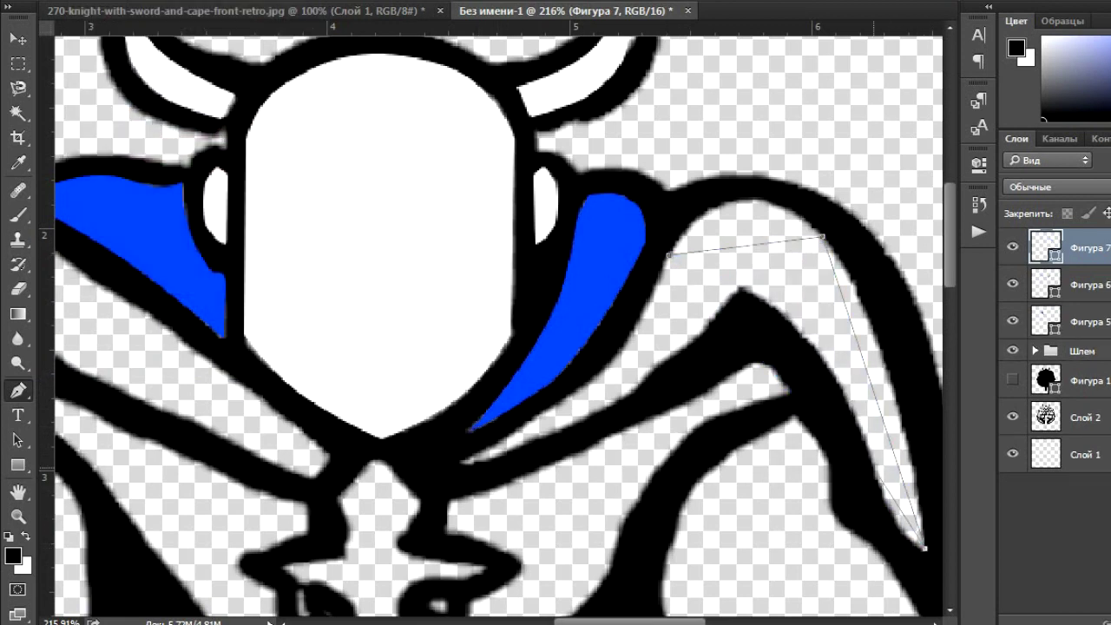
right_click(18, 390)
left_click(87, 427)
left_click_drag(902, 479, 894, 521)
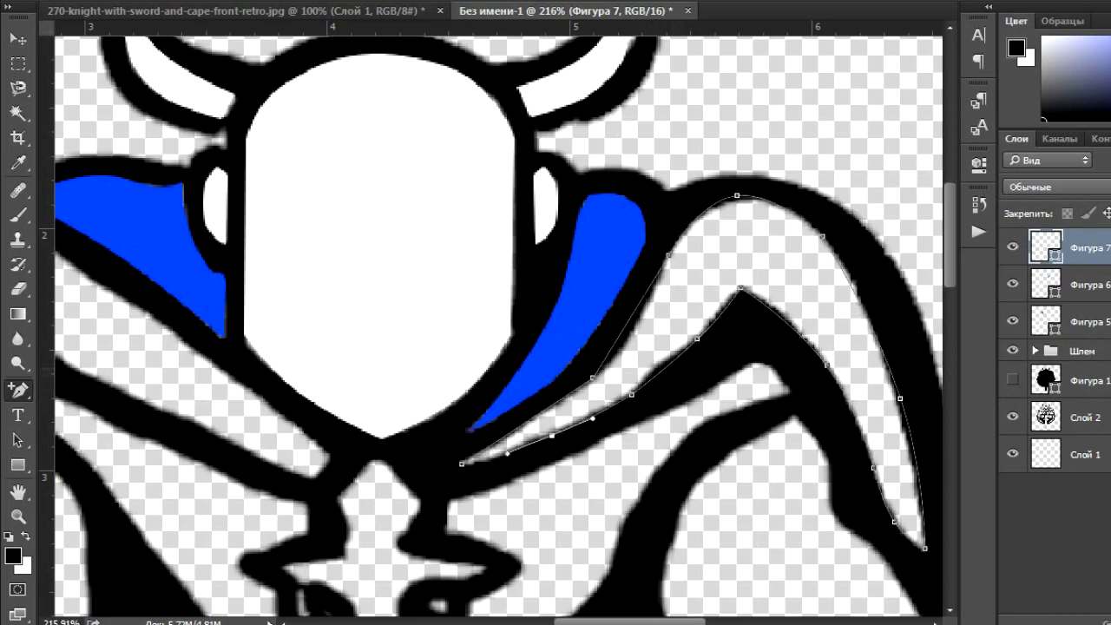
- Bring the left shoulder into view and begin a new shape on its cape
scroll(468, 460, "up", 5)
scroll(481, 437, "down", 4)
scroll(252, 492, "up", 2)
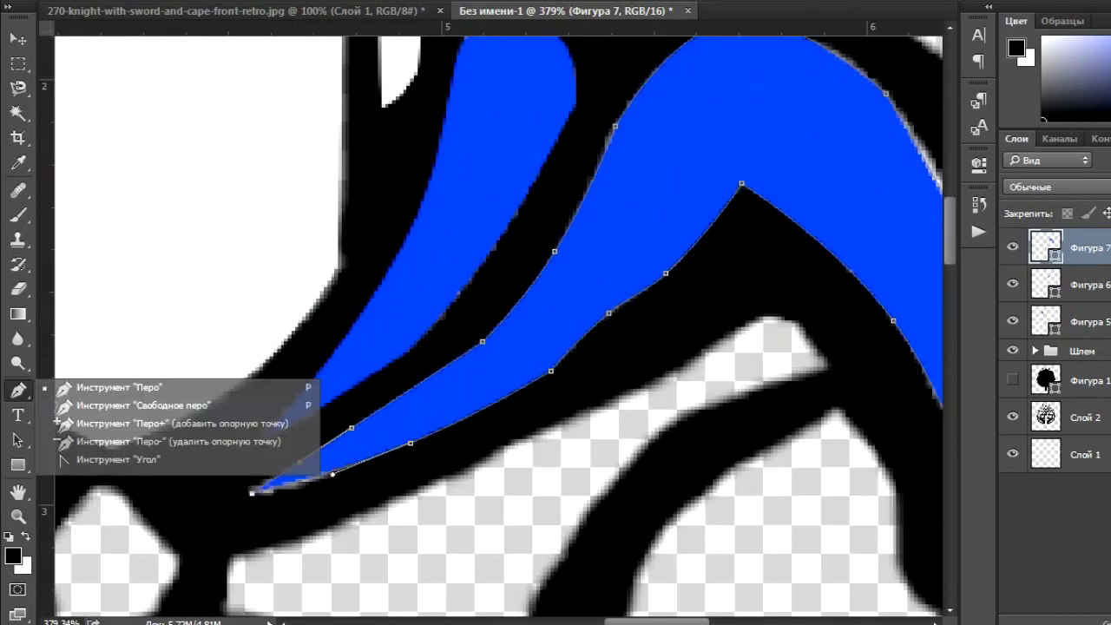
scroll(252, 490, "down", 1)
scroll(260, 486, "down", 2)
scroll(347, 321, "down", 1)
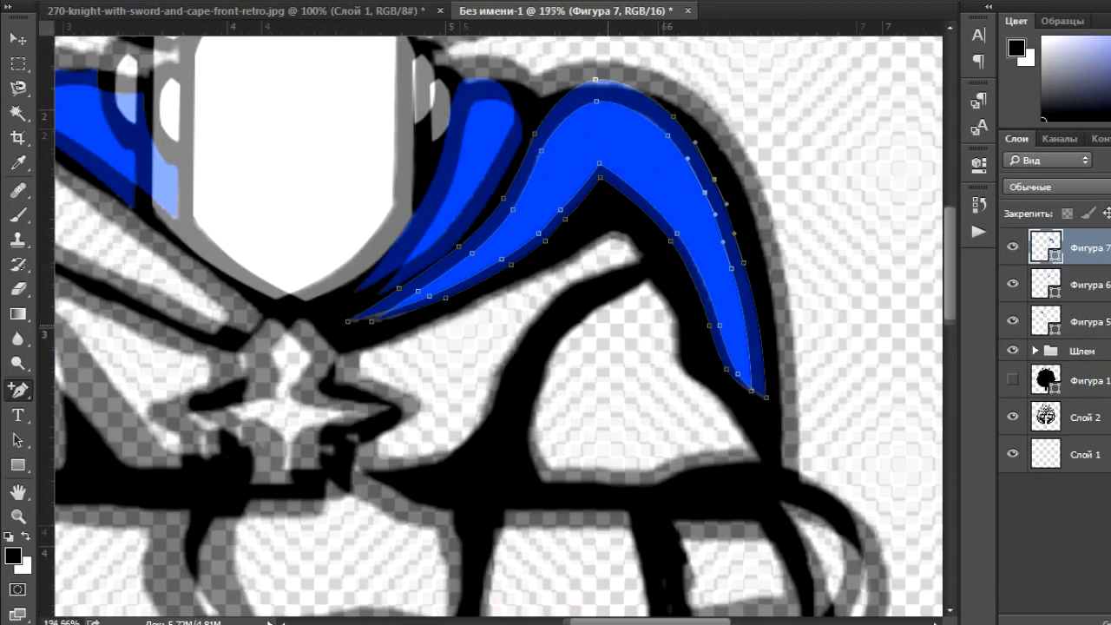
left_click_drag(347, 321, 664, 397)
left_click(548, 391)
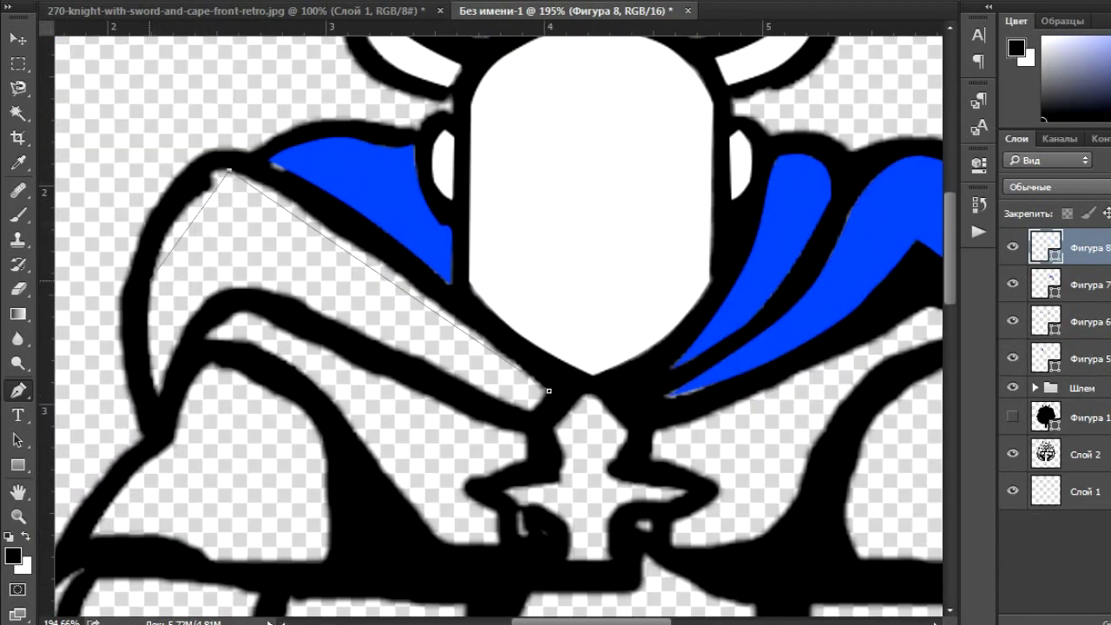
- Outline the left shoulder cape and curve its outer edge
left_click(531, 412)
left_click(225, 291)
left_click(156, 398)
left_click_drag(193, 284, 150, 257)
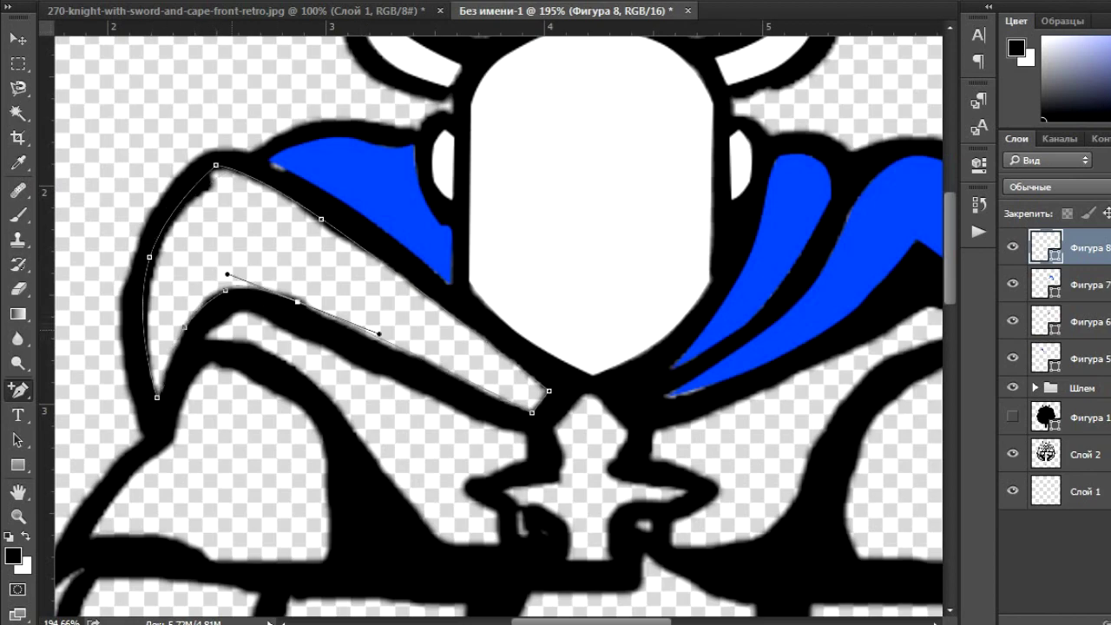
key("ctrl+minus")
key("Return")
key("v")
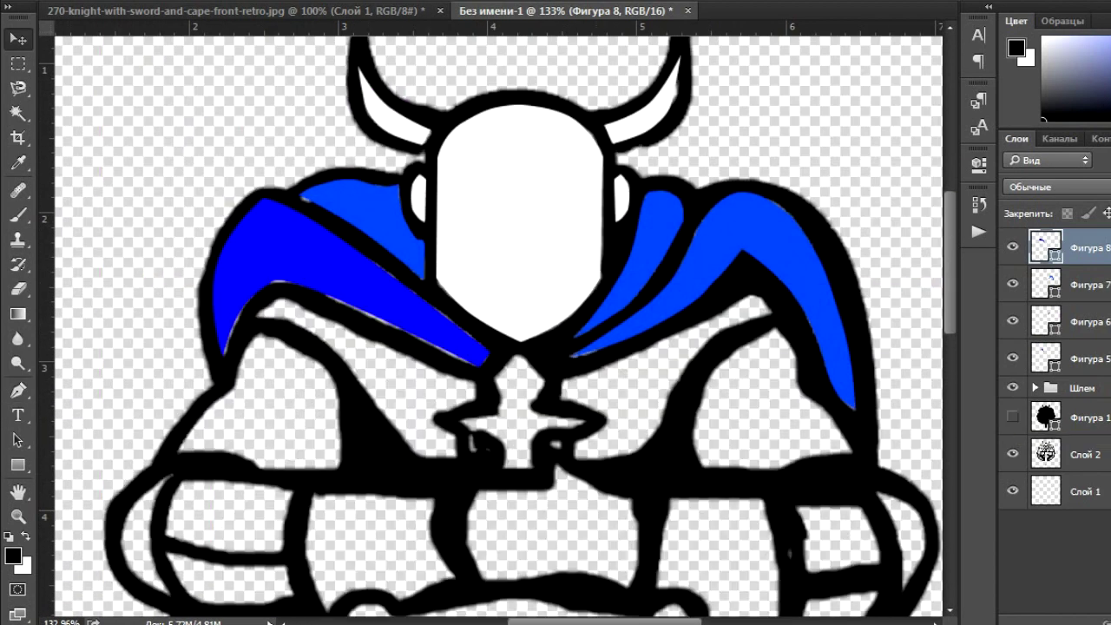
- Refine the left cape outline's anchors and commit the blue shape
right_click(17, 390)
left_click(147, 389)
scroll(290, 344, "up", 5)
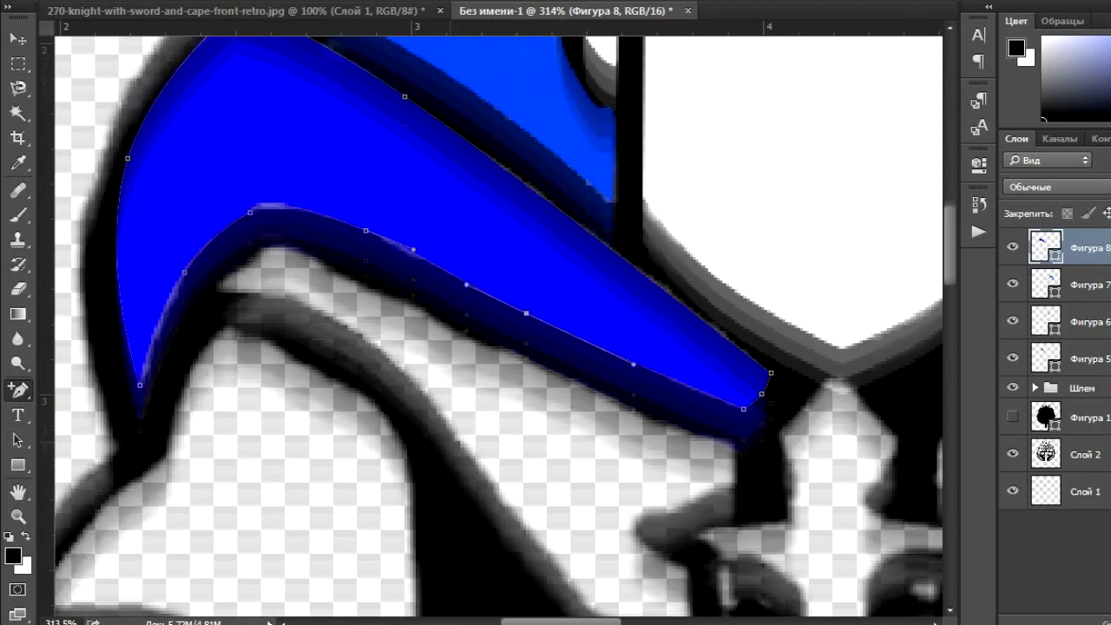
scroll(498, 326, "up", 1)
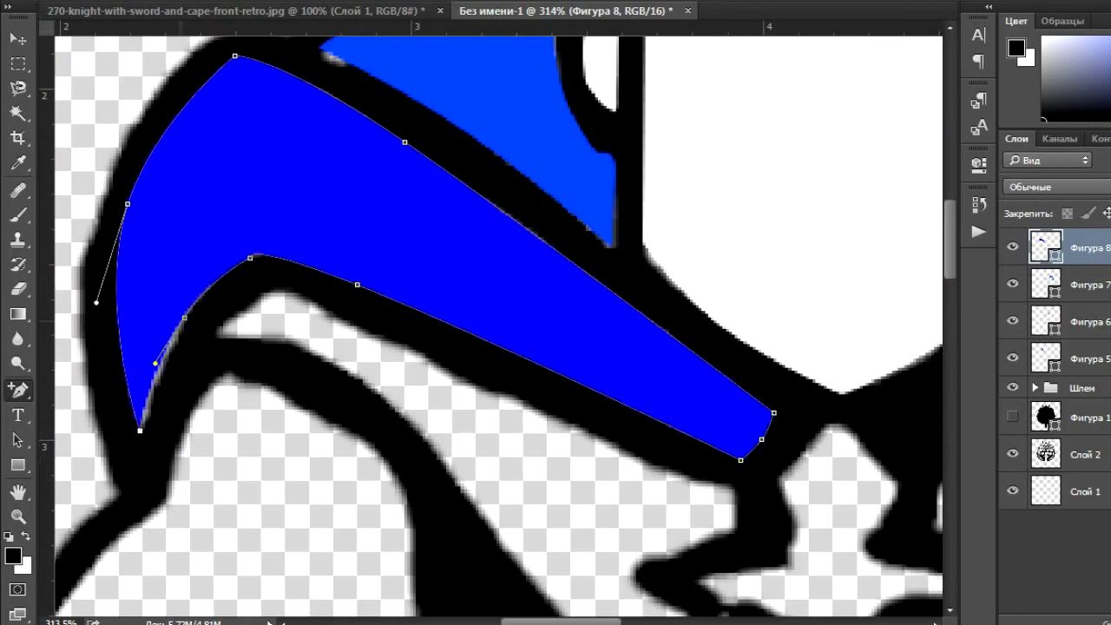
key("Return")
key("ctrl+0")
key("v")
left_click(1011, 452)
left_click(1011, 417)
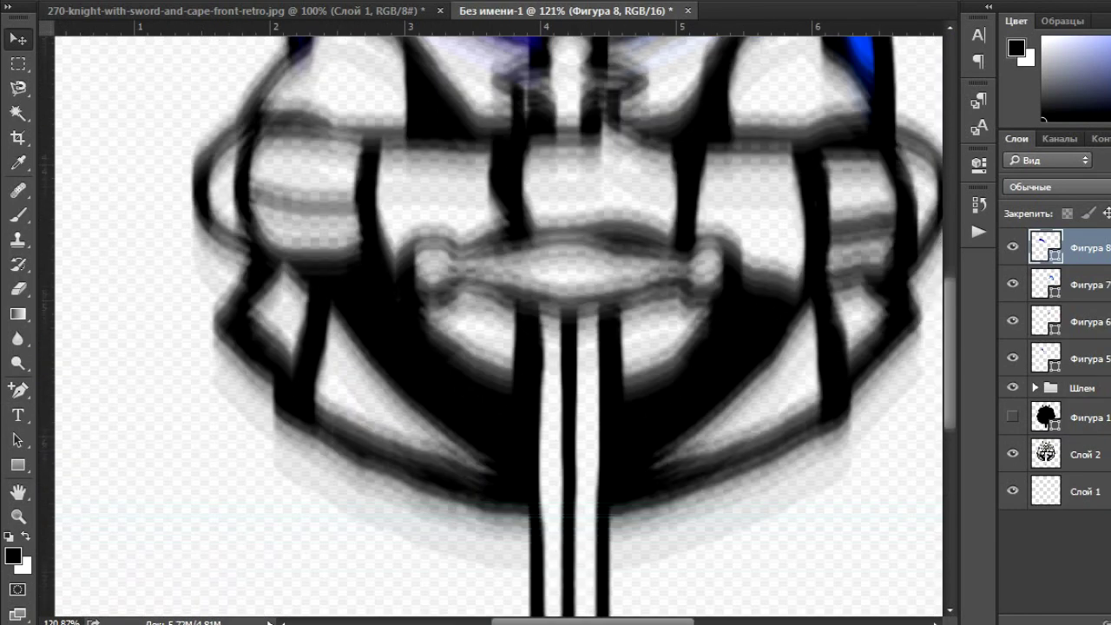
- Draw the blue lower cape panel left of the sword and curve its diagonal edge
scroll(499, 347, "down", 5)
left_click(17, 390)
left_click(332, 296)
left_click(502, 459)
left_click_drag(409, 370, 408, 386)
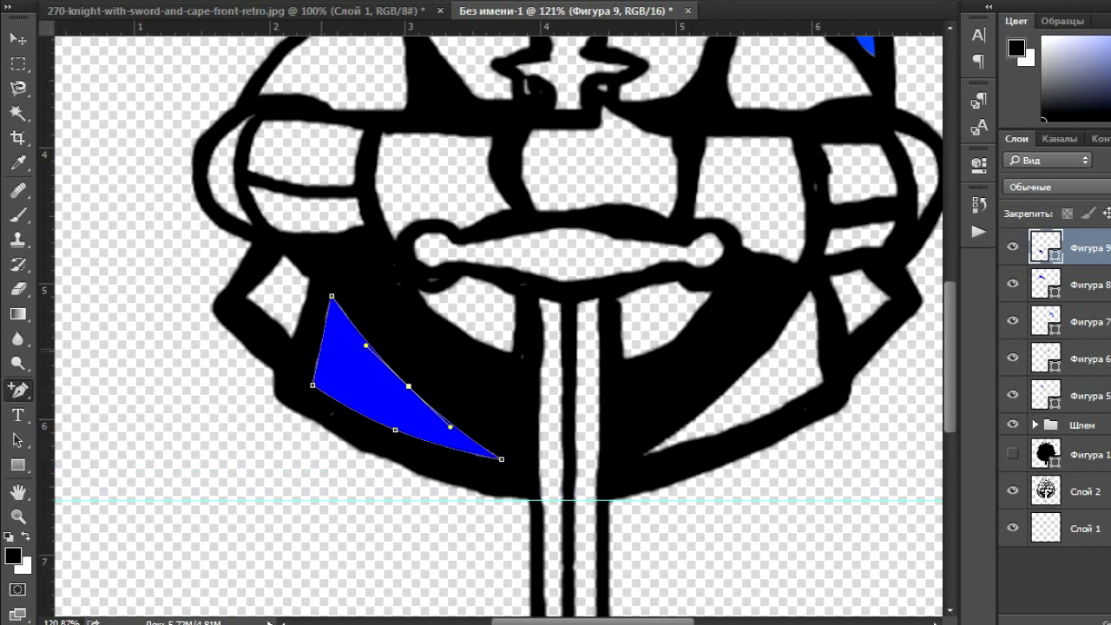
- Duplicate the panel, flip the copy horizontally, and move it right of the sword
key("ctrl+j")
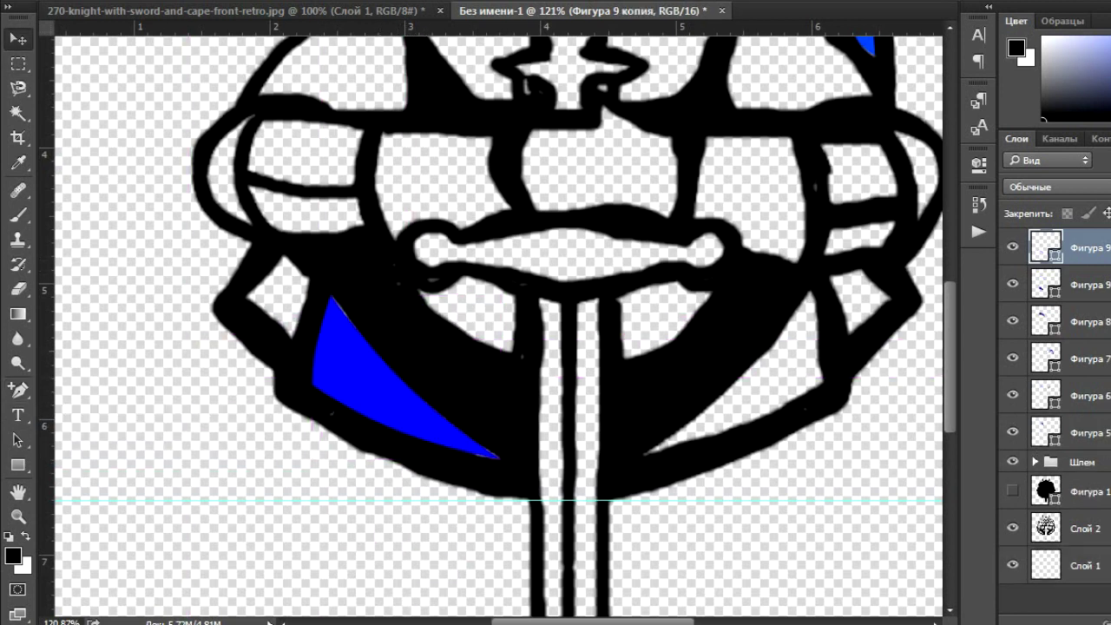
key("ctrl+t")
left_click_drag(407, 376, 746, 385)
right_click(706, 376)
left_click(755, 352)
key("v")
key("Return")
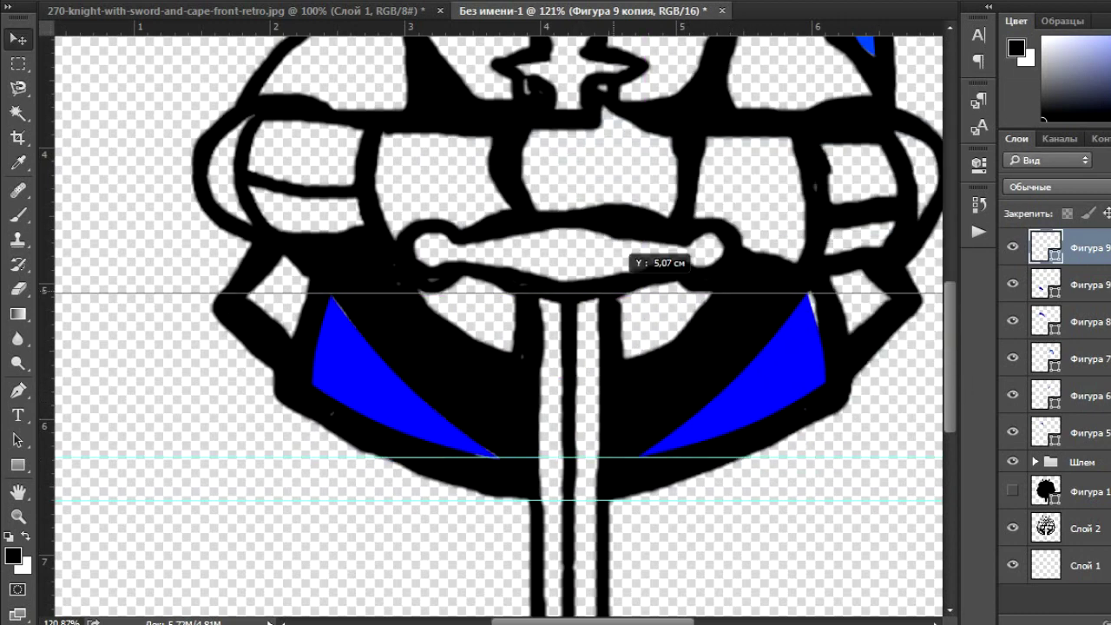
- Draw a small blue patch, Фигура 10, on the armour above the panels
key("p")
right_click(18, 391)
left_click(130, 425)
key("ctrl+plus")
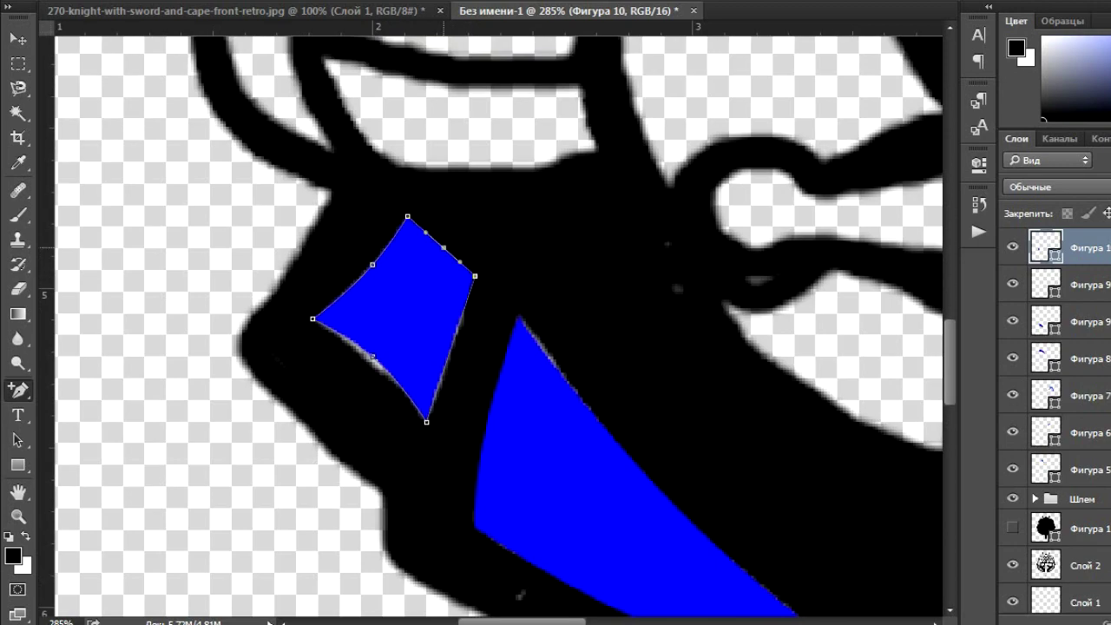
- Mirror a copy of the small blue cape patch onto the right side of the lower armour
scroll(555, 321, "down", 5)
key("v")
mouse_move(147, 355)
left_mouse_down()
mouse_move(186, 322)
mouse_move(633, 357)
left_mouse_up()
key("ctrl+t")
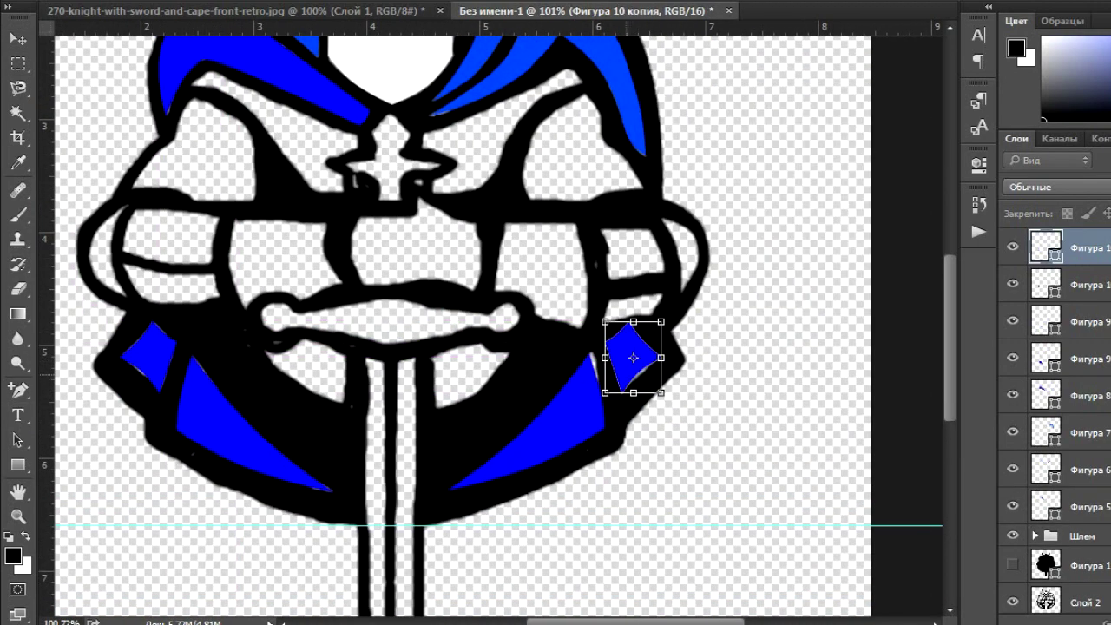
key("Return")
- Group the blue cape layers and name the group 'Плащ'
left_click(1084, 507, "shift")
key("ctrl+g")
double_click(1082, 239)
type("Плащ")
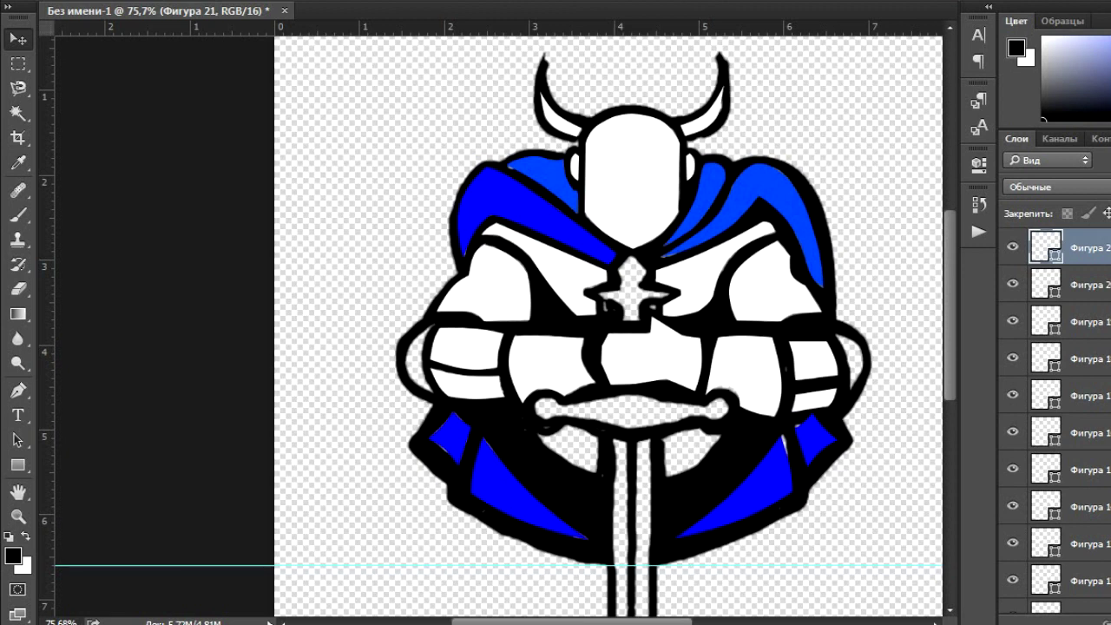
- Pen-draw a grey shading shape beside the knight's left arm
left_click(17, 391)
left_click(78, 385)
left_click(434, 325)
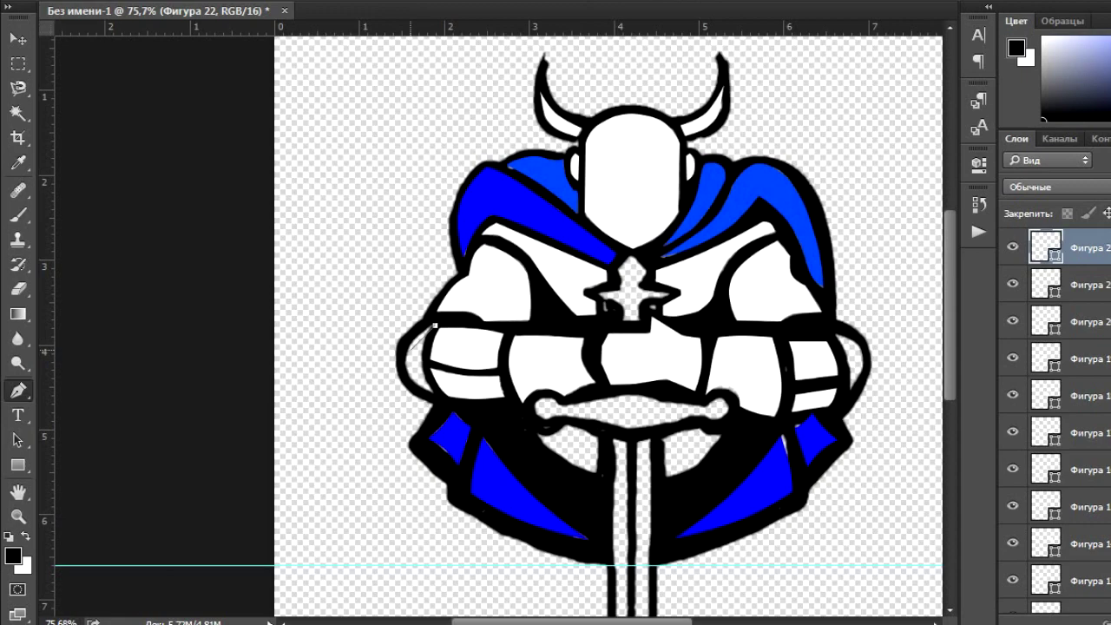
scroll(413, 360, "up", 5)
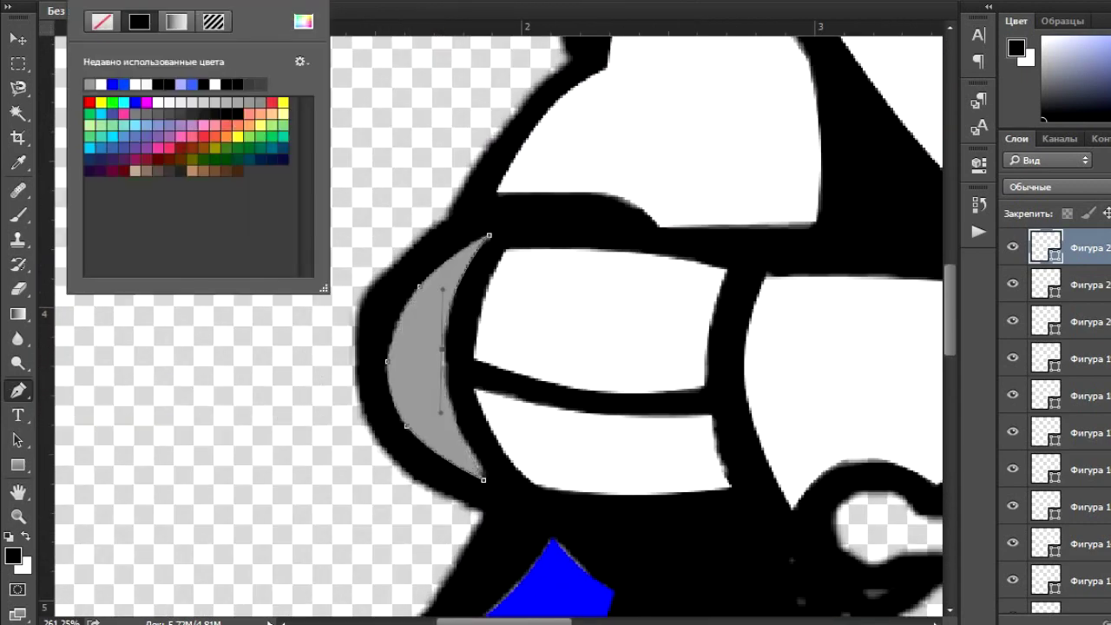
scroll(515, 386, "down", 1)
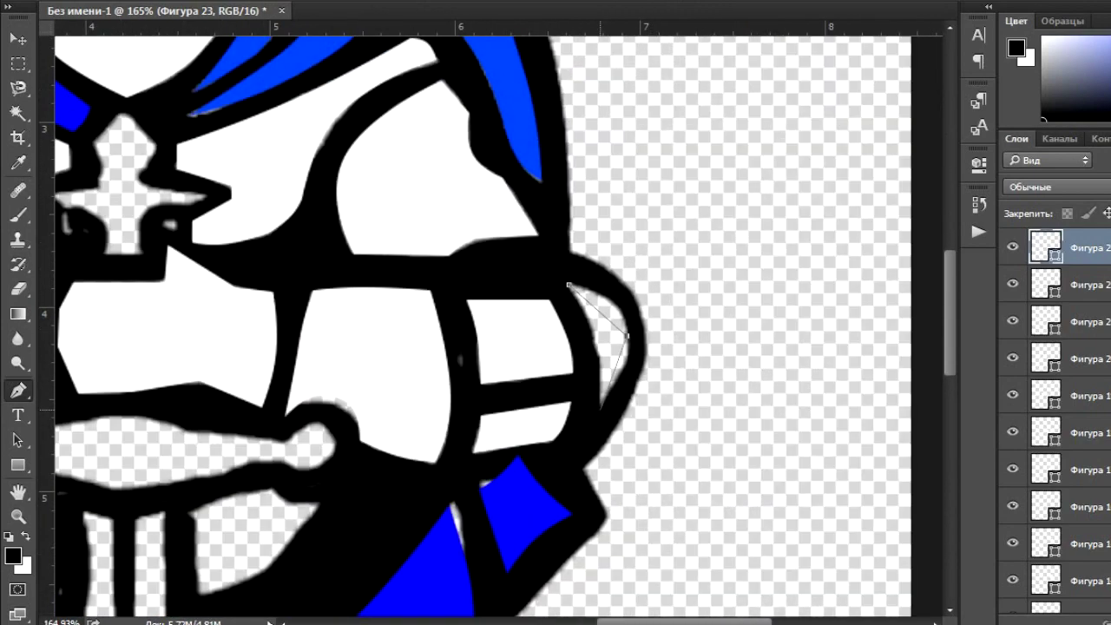
left_click(600, 409)
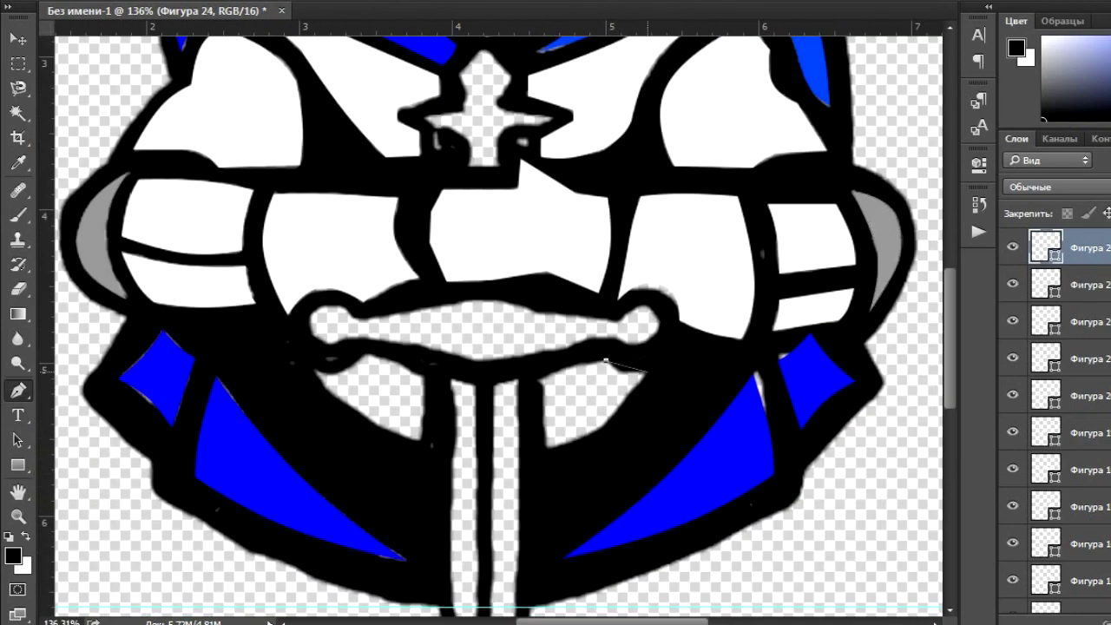
- Outline a curved grey shading shape under the sword guard and position it
left_click(549, 451)
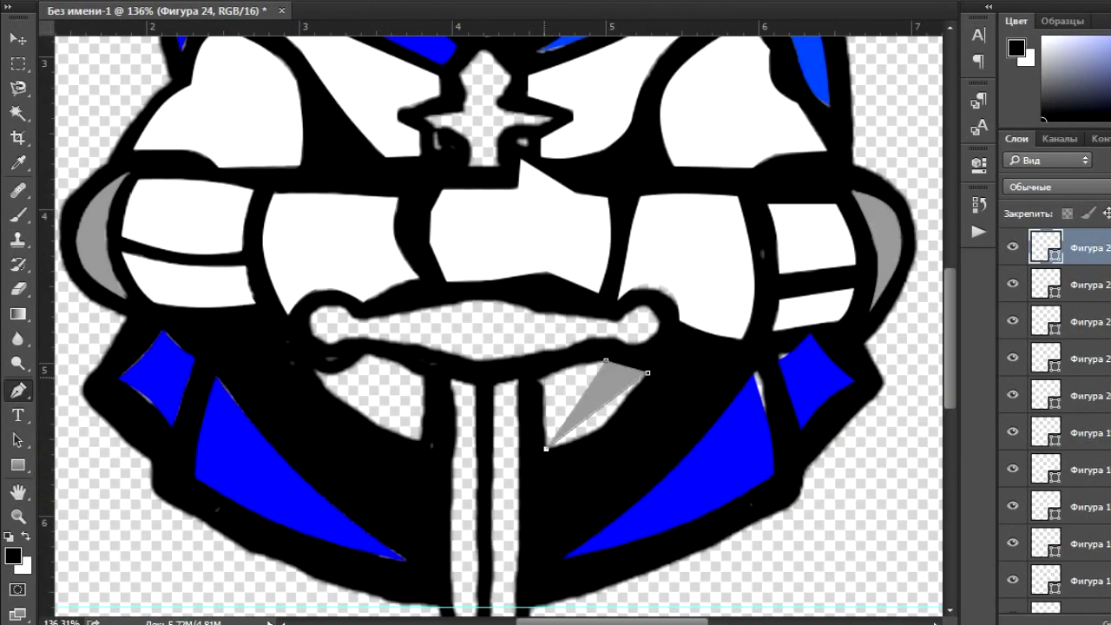
left_click(541, 381)
scroll(665, 362, "up", 8)
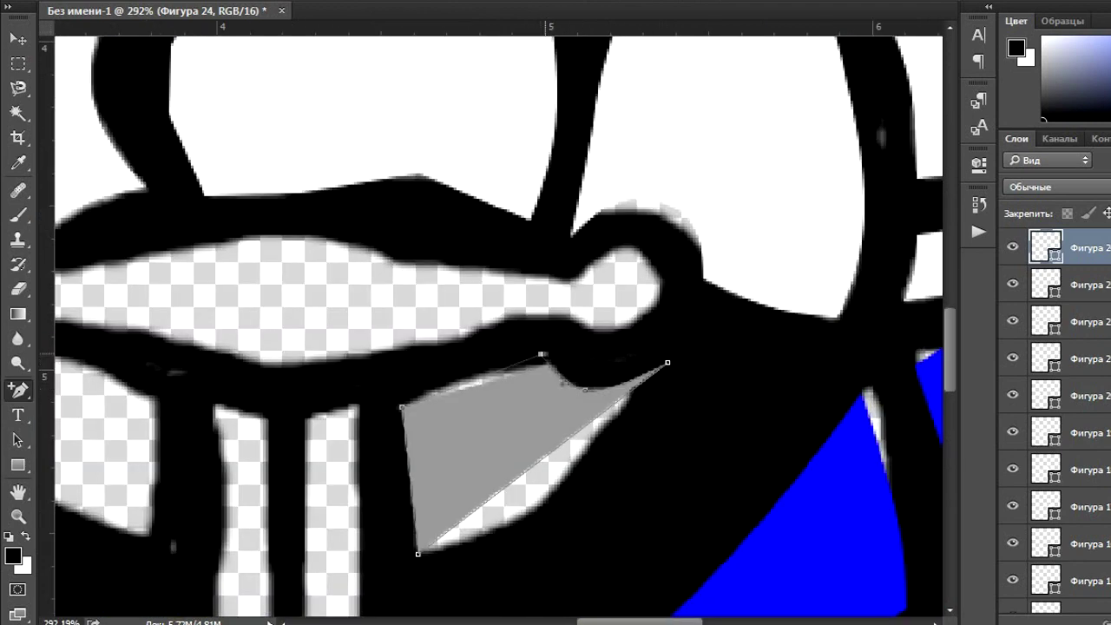
left_click_drag(549, 452, 550, 501)
left_click(402, 406)
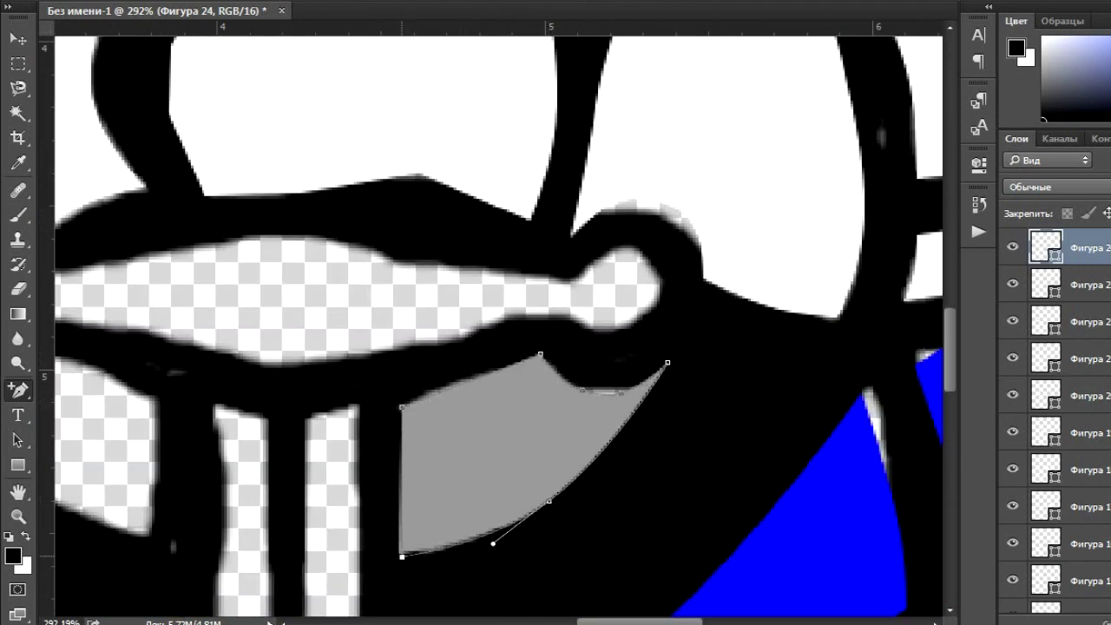
scroll(593, 380, "down", 5)
left_click_drag(593, 380, 755, 363)
key("v")
- Duplicate the grey shading, flip it horizontally, and move it to the sword's other side
key("ctrl+j")
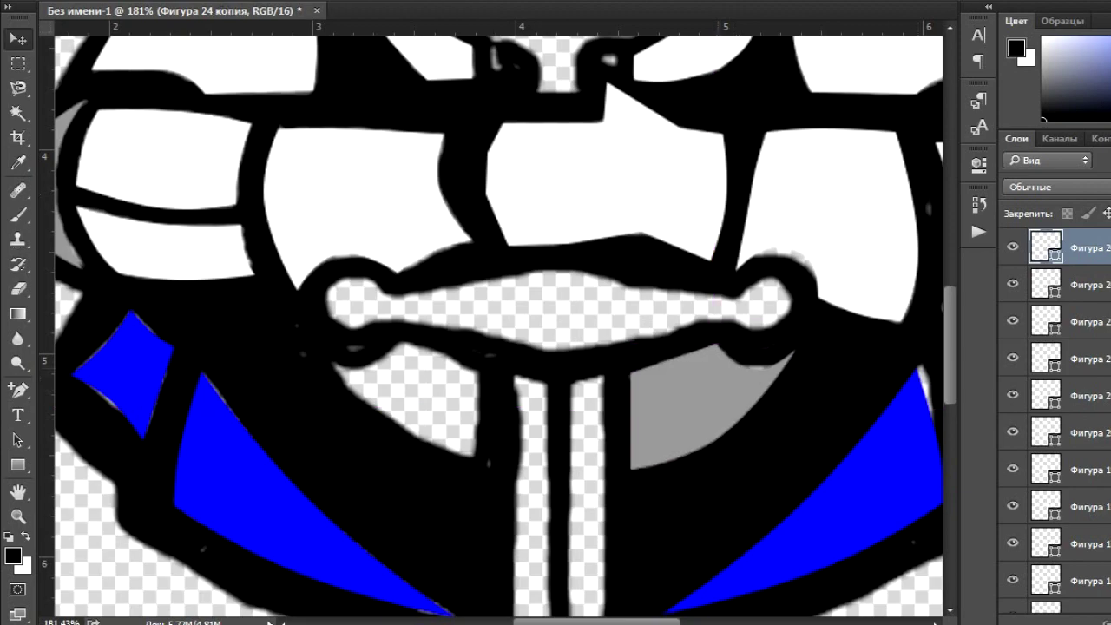
key("ctrl+t")
right_click(659, 460)
left_click(711, 434)
left_click_drag(712, 408, 395, 407)
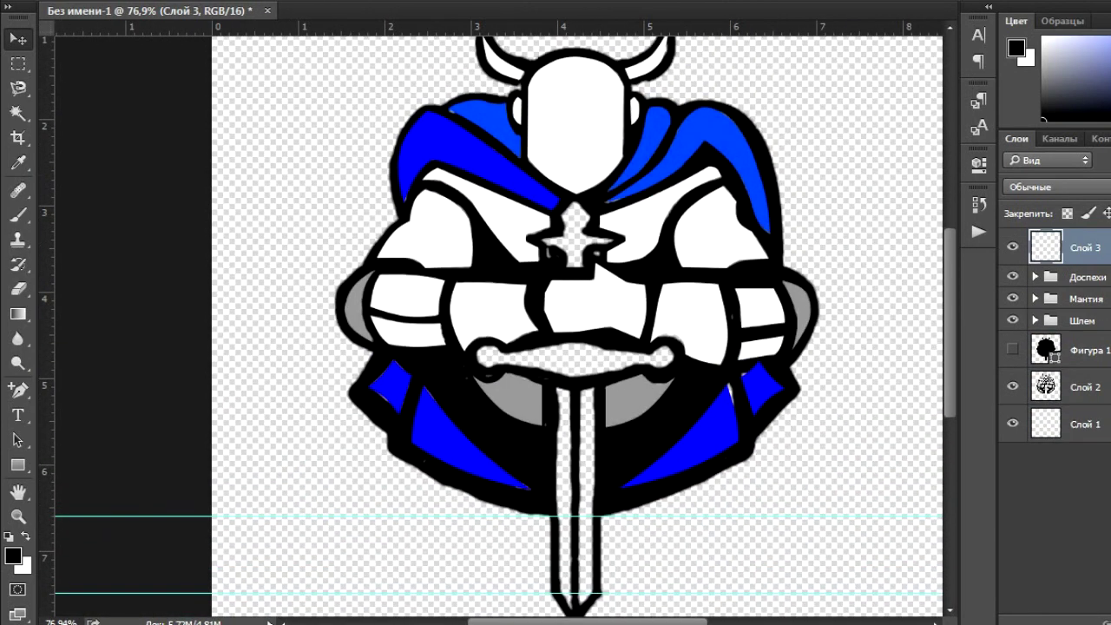
- Fill the cross-shaped chest emblem grey and pull out its lower-left corner and left spike
left_click(575, 199)
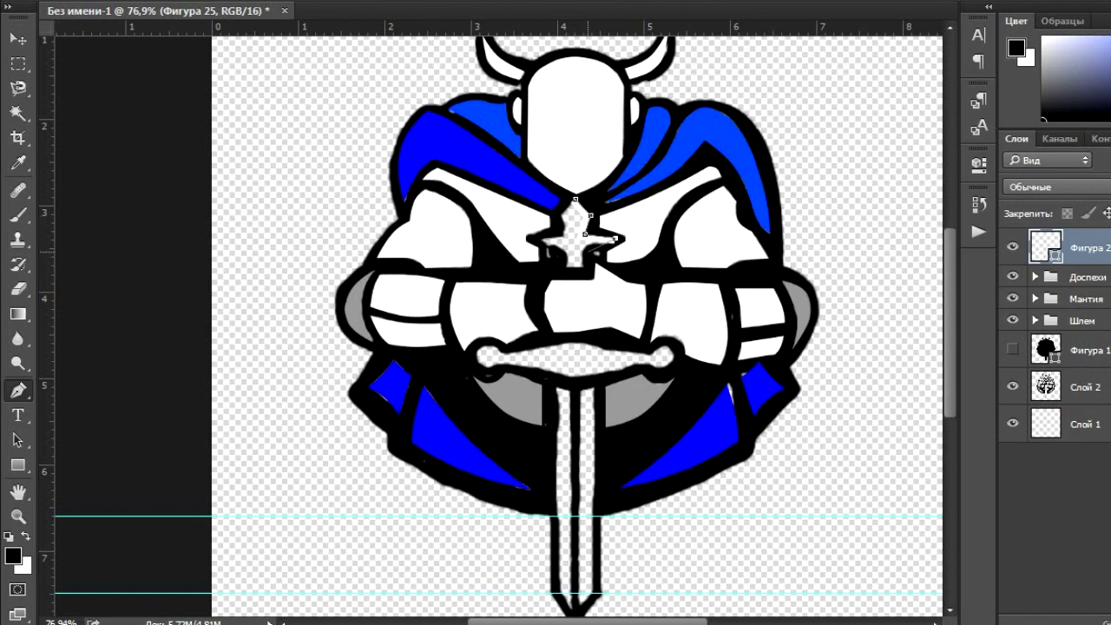
left_click(156, 5)
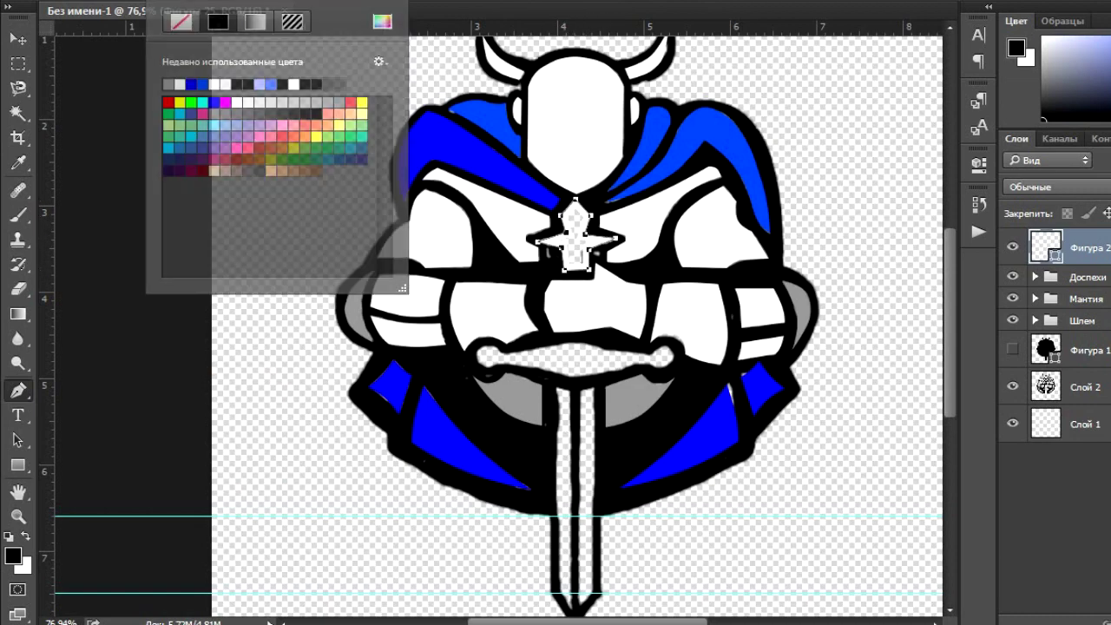
left_click(86, 60)
scroll(572, 235, "up", 5)
left_click_drag(538, 322, 534, 322)
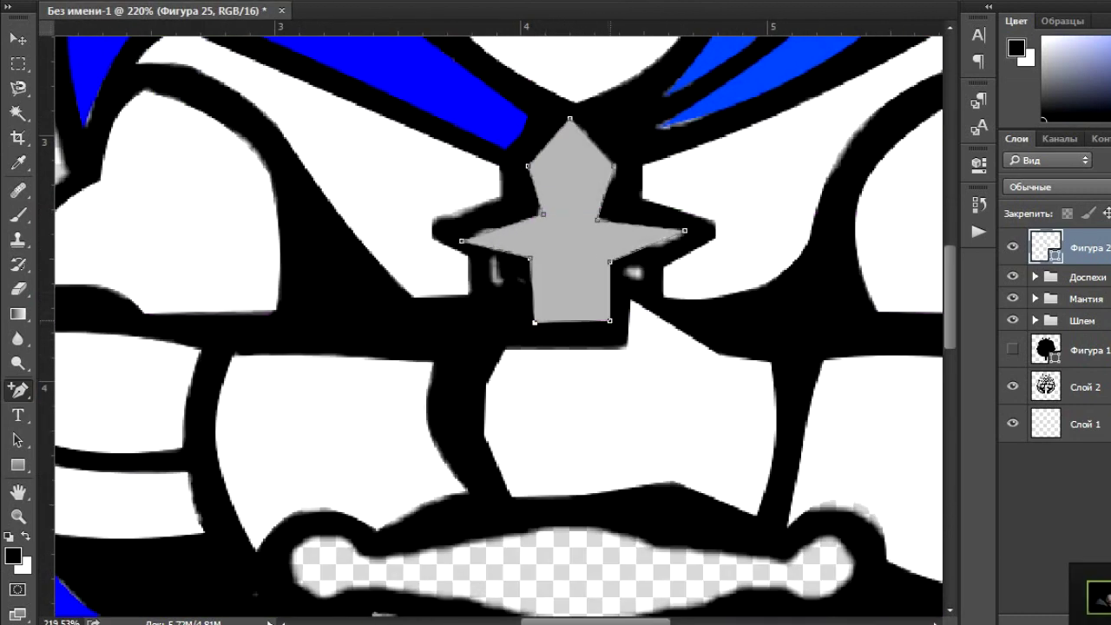
left_click_drag(461, 241, 459, 233)
- Fine-tune the emblem's upper anchor points and begin a new shape over the sword's crossguard
left_click_drag(543, 214, 533, 213)
left_click_drag(605, 212, 607, 207)
scroll(572, 330, "up", 2)
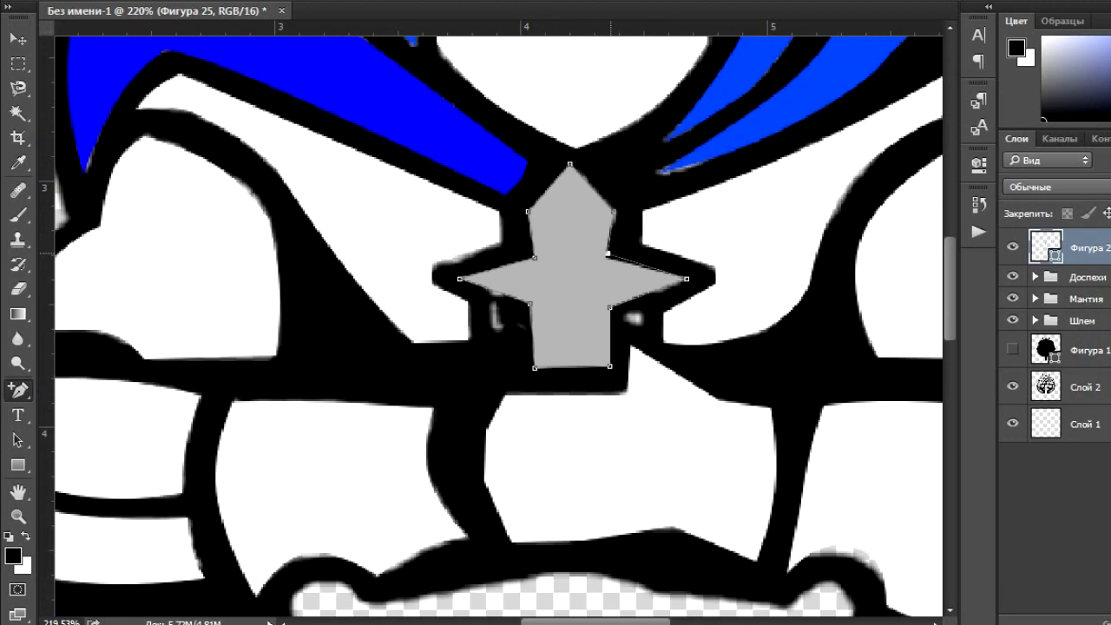
scroll(499, 327, "up", 3)
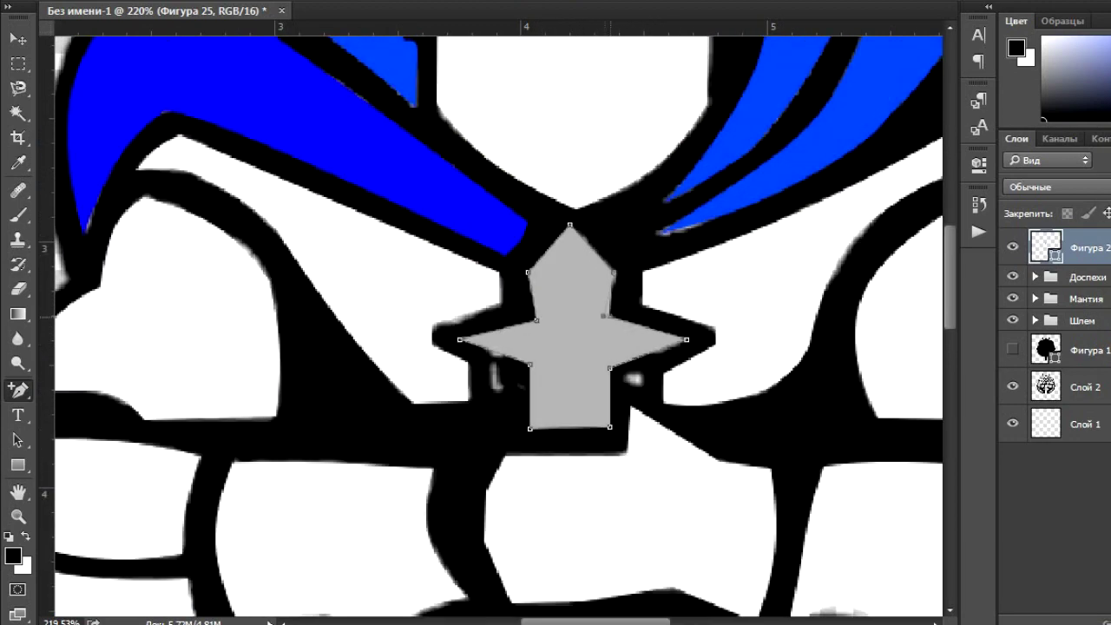
scroll(799, 598, "up", 2)
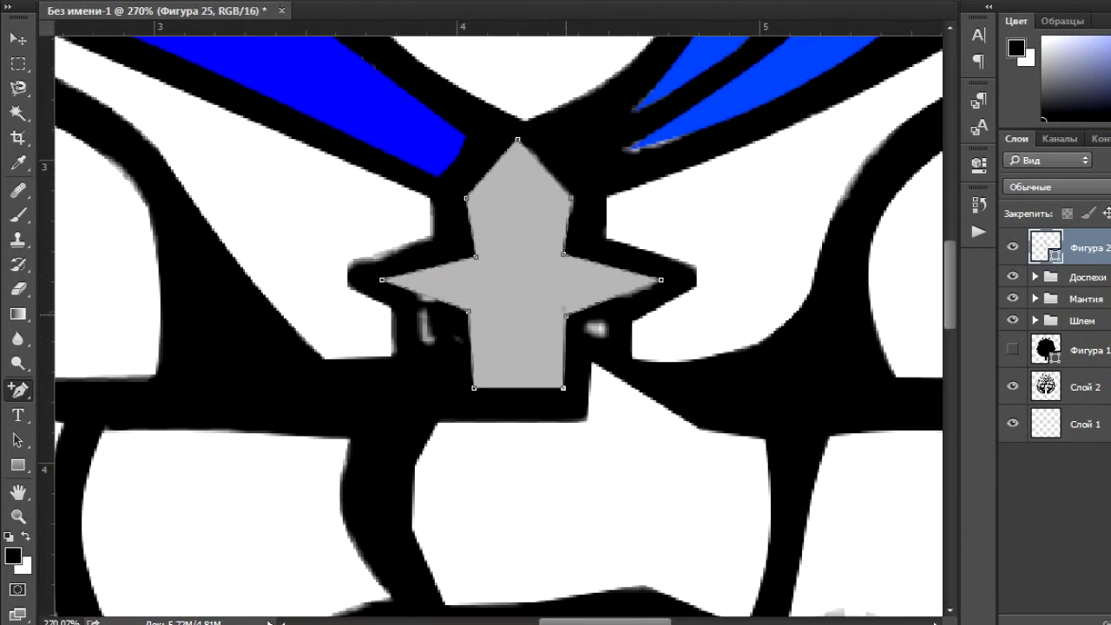
scroll(626, 448, "down", 2)
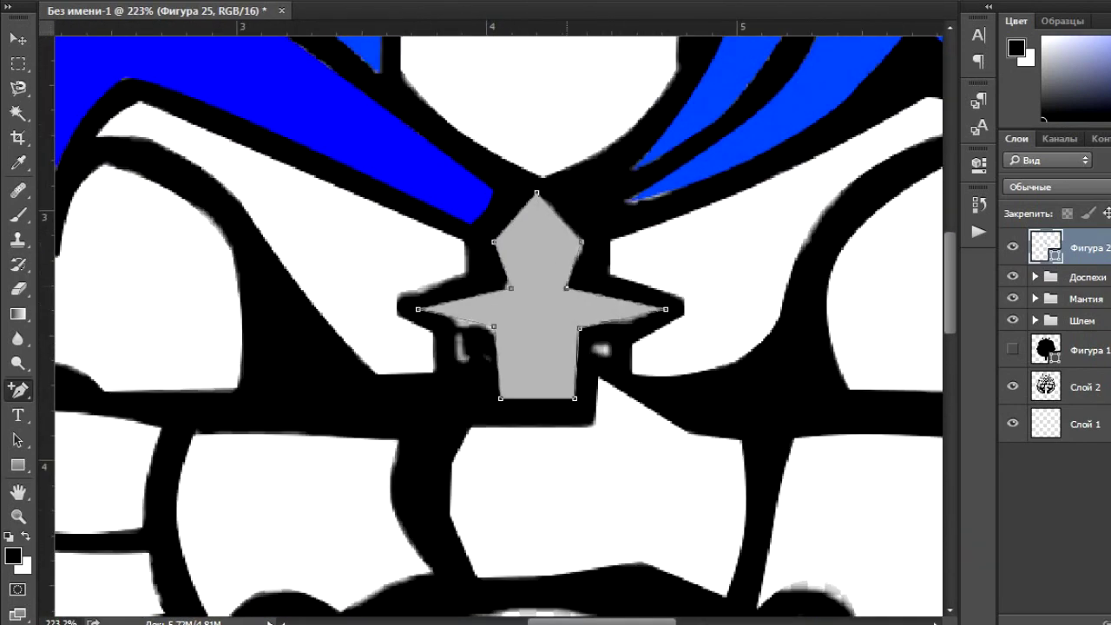
scroll(529, 321, "up", 1)
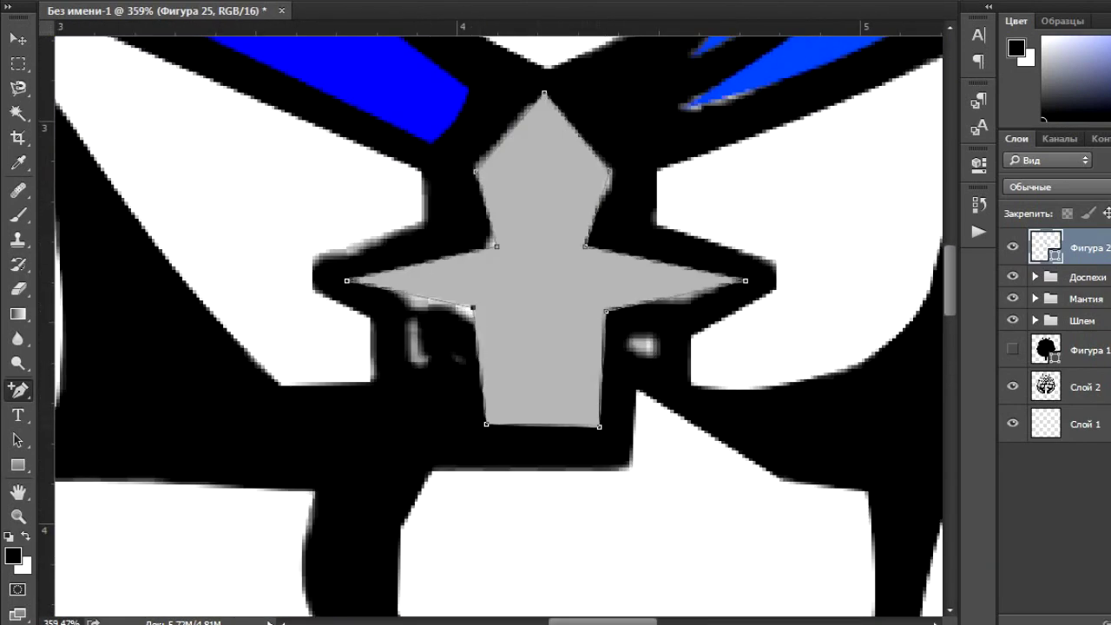
scroll(529, 321, "down", 5)
left_click(559, 303)
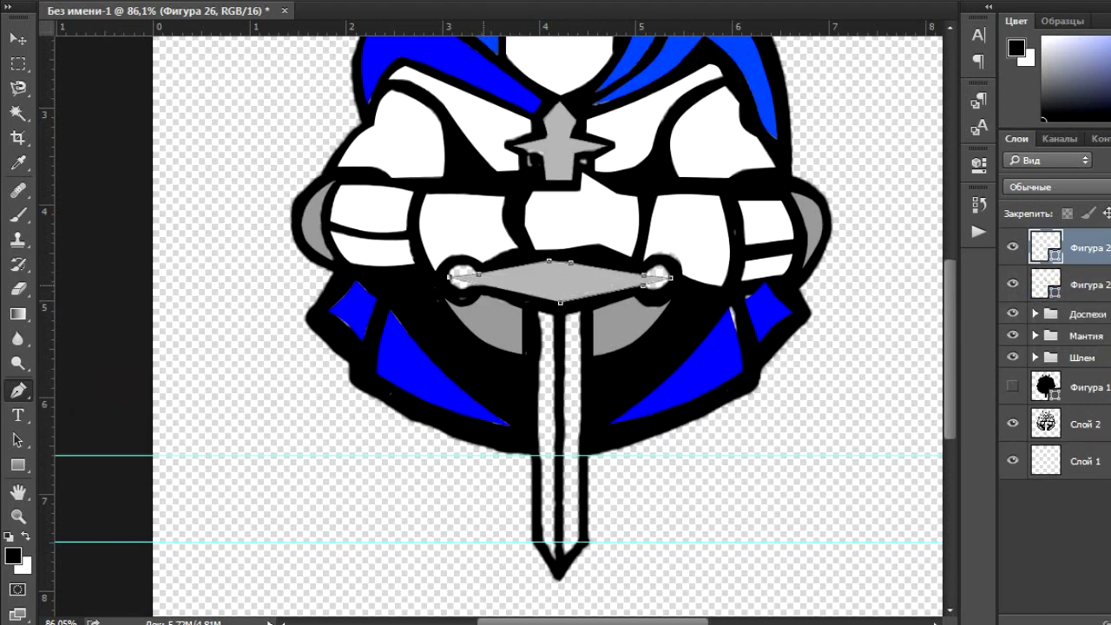
- Curve the grey crossguard shape around both rounded knobs at the guard's left and right ends
scroll(555, 264, "up", 5)
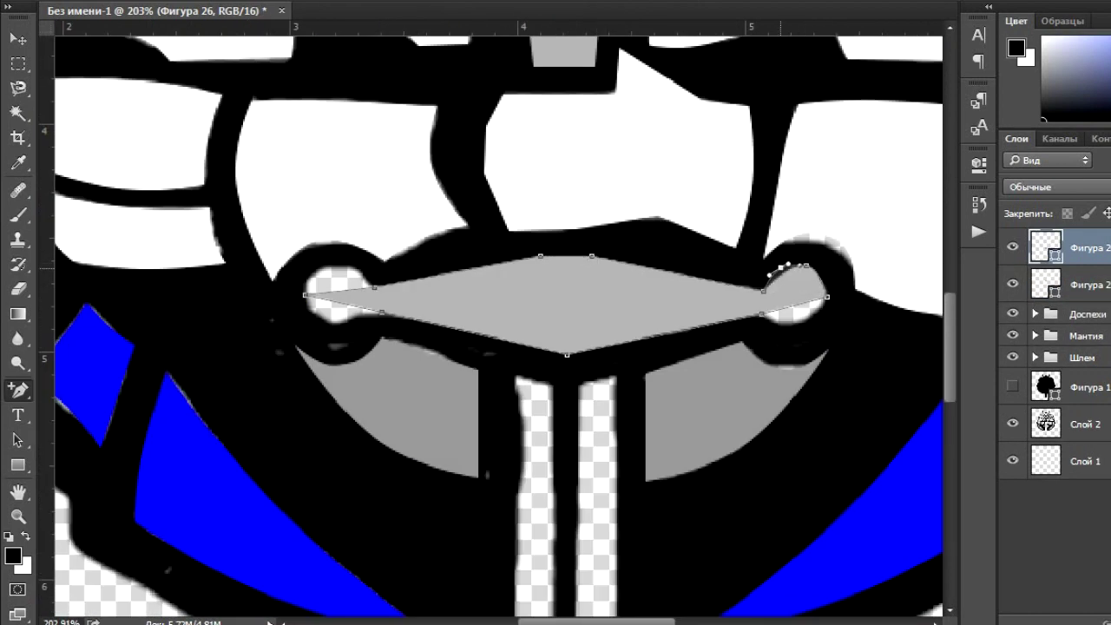
left_click_drag(800, 326, 816, 323)
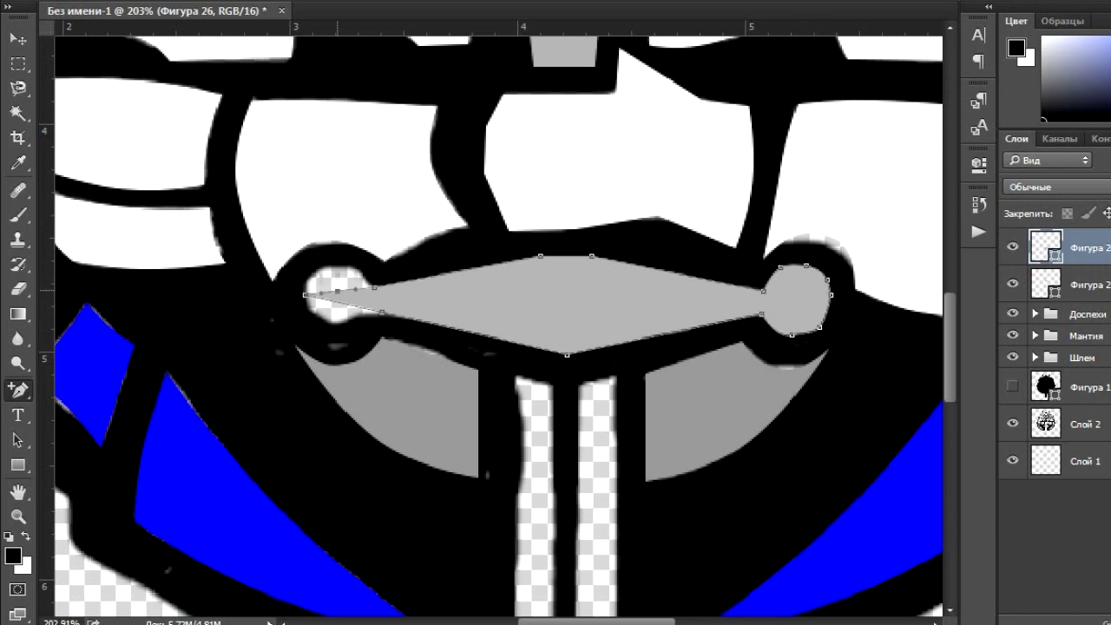
left_click_drag(304, 294, 337, 261)
left_click_drag(333, 331, 354, 335)
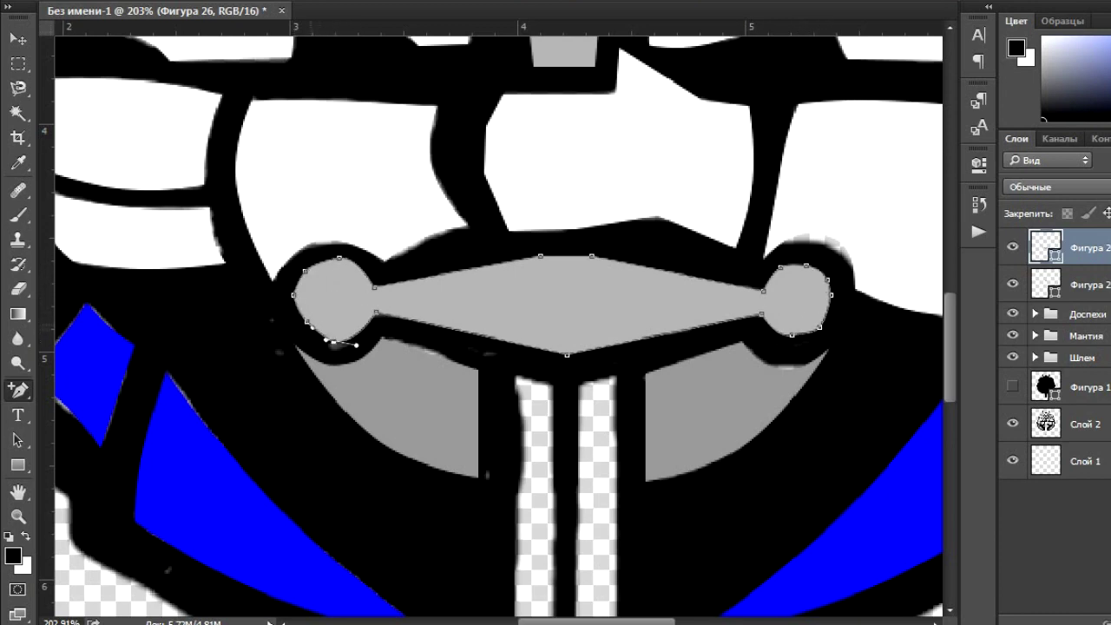
left_click_drag(829, 333, 838, 324)
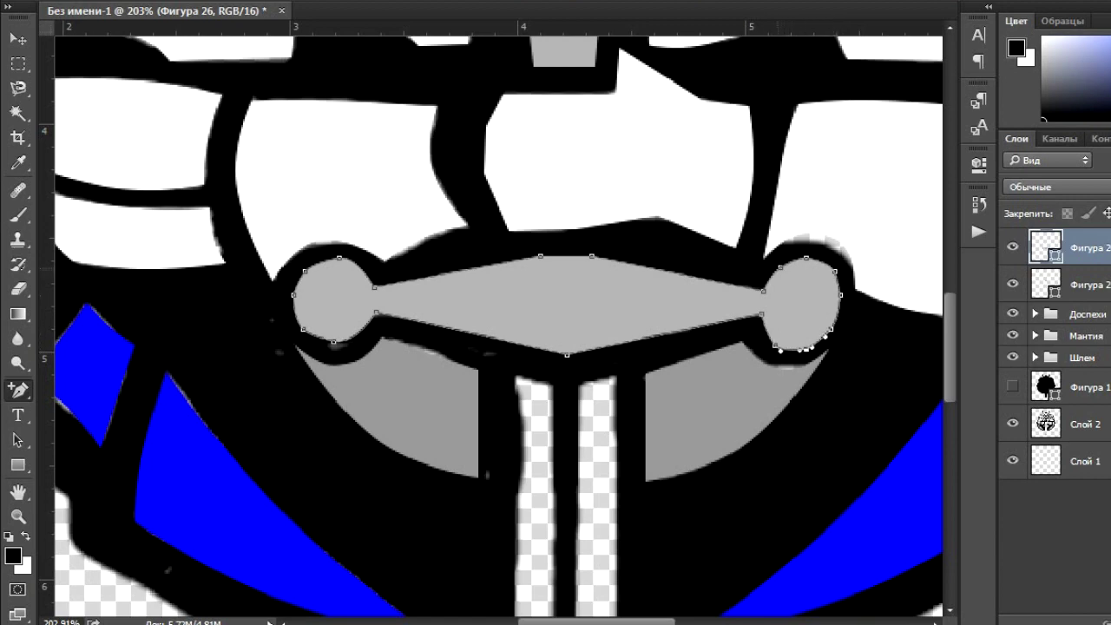
scroll(439, 47, "down", 3)
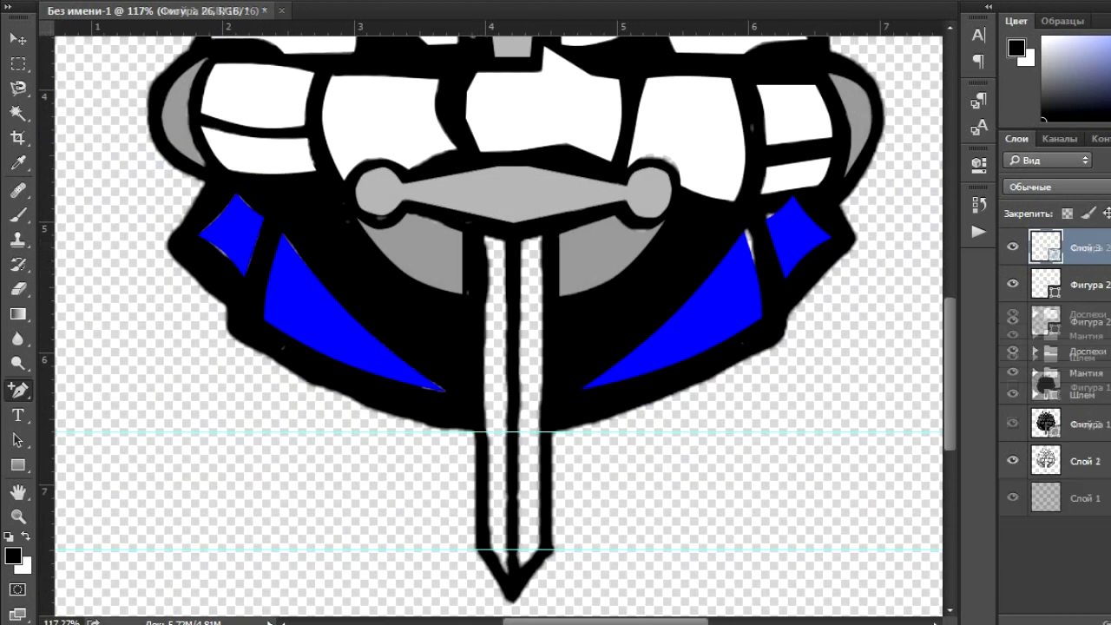
- Pen-draw a grey blade shape running down to the sword tip
left_click(473, 236)
left_click(512, 573)
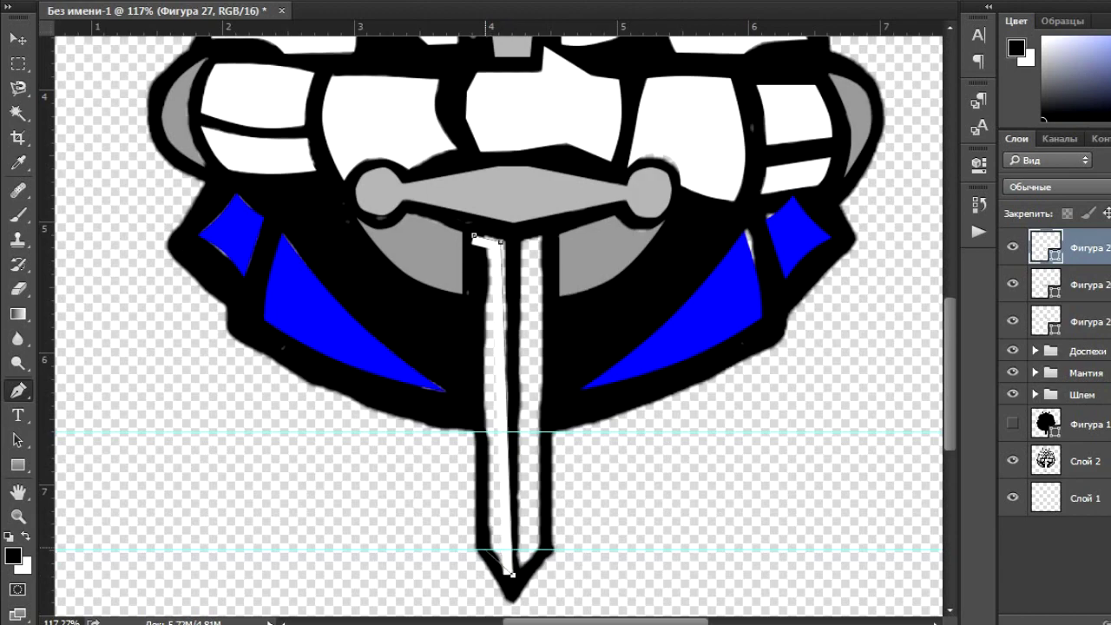
scroll(512, 574, "up", 3)
left_click(199, 87)
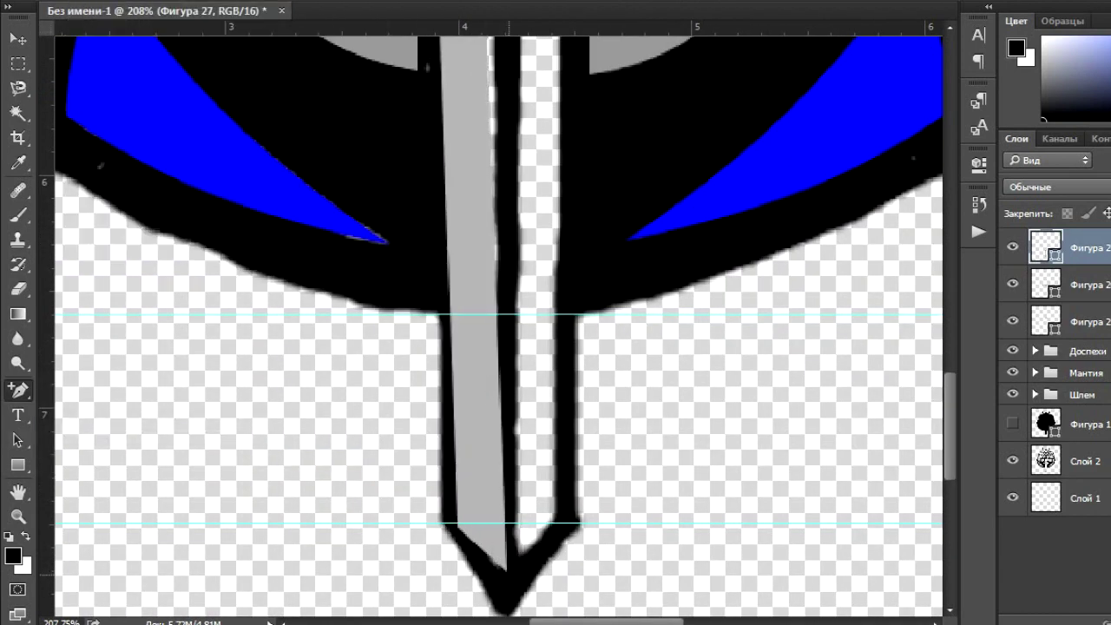
scroll(499, 321, "up", 3)
scroll(439, 183, "down", 5)
scroll(438, 183, "up", 4)
left_click_drag(438, 153, 488, 156)
scroll(497, 320, "down", 5)
scroll(497, 320, "up", 4)
- Create a horizontally mirrored copy of the blade shape for the other half of the sword
key("v")
left_click_drag(473, 260, 539, 260)
key("ctrl+t")
right_click(538, 260)
left_click(608, 280)
scroll(539, 347, "down", 5)
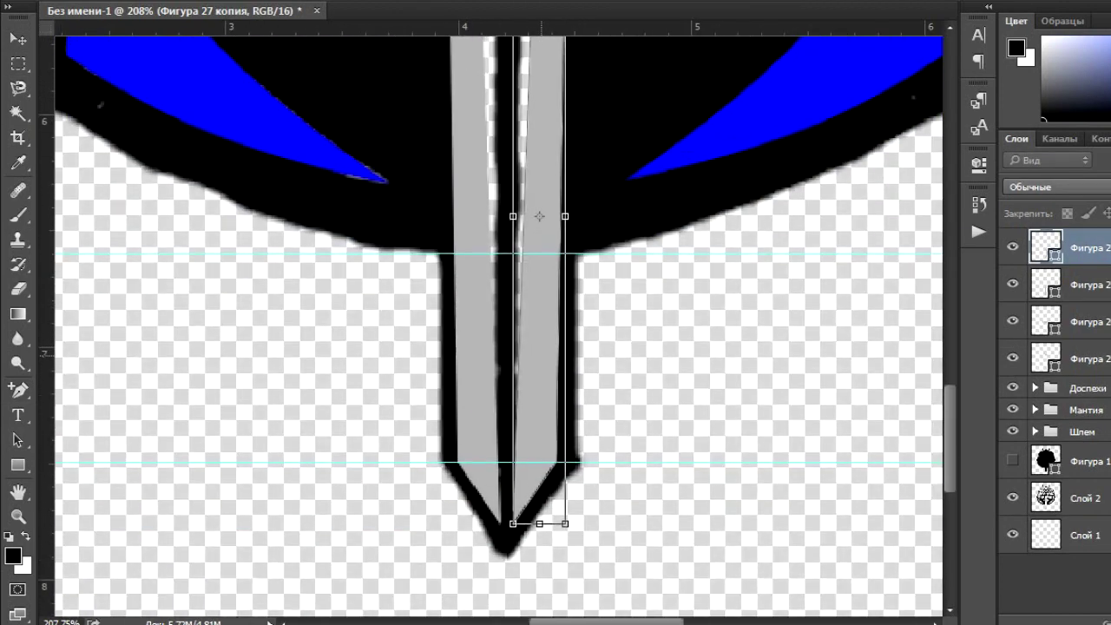
scroll(539, 347, "up", 6)
key("v")
key("Return")
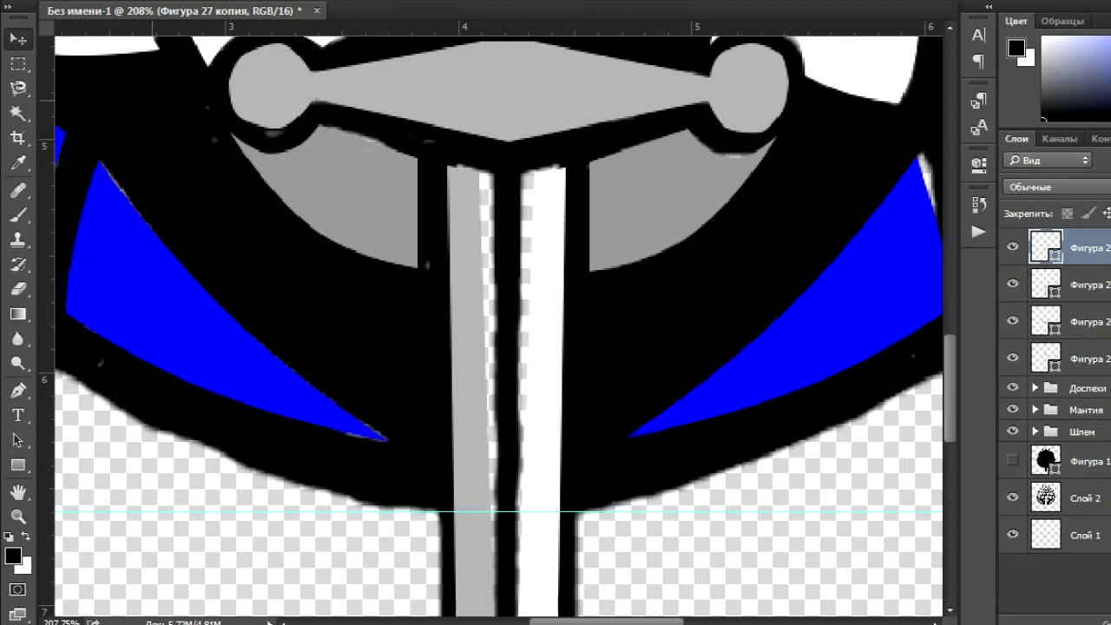
- Group the sword shape layers and name the group 'Меч'
scroll(499, 325, "down", 5)
key("ctrl+g")
type("Меч")
key("Return")
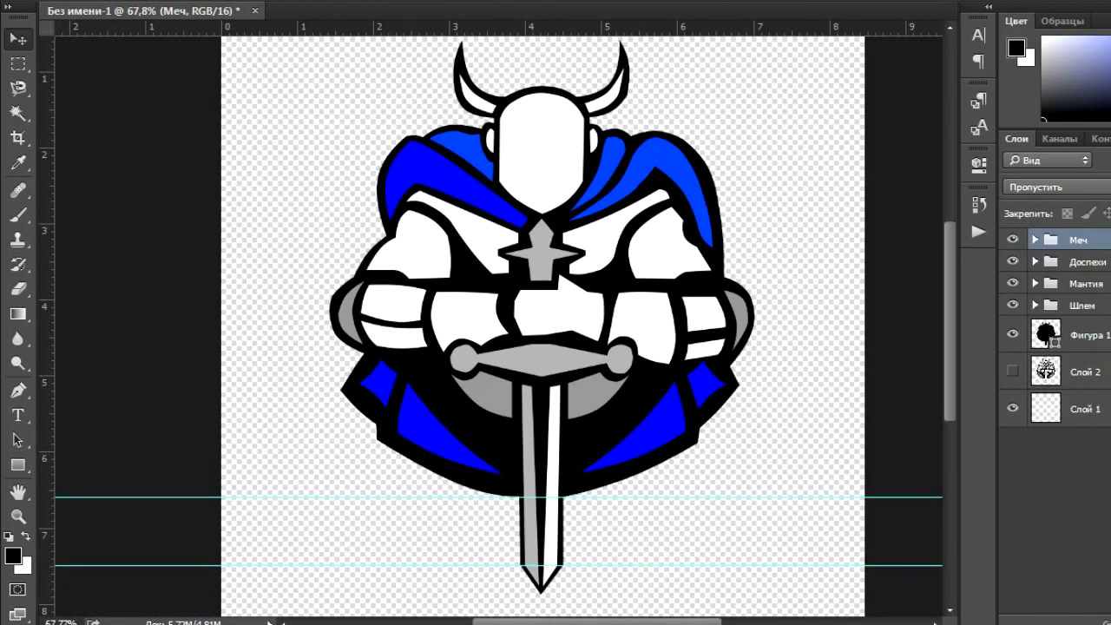
- Reshape the shoulder plate outline of Фигура 14, then group the newest shape layers as Группа 1
left_click(1034, 240)
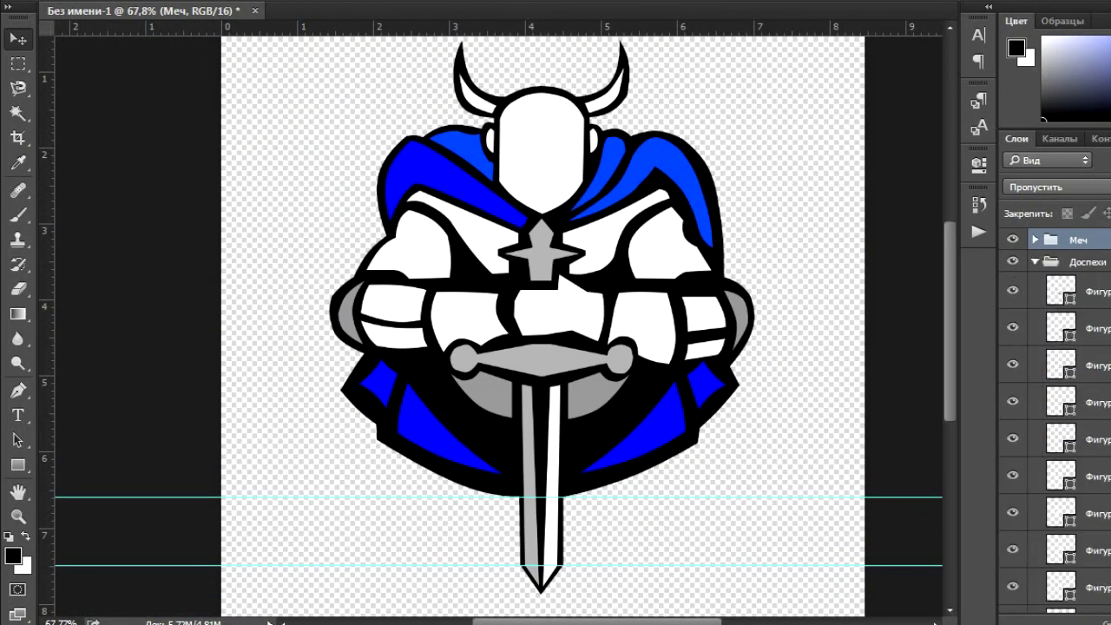
left_click(1068, 370)
left_click(17, 389)
scroll(689, 206, "up", 4)
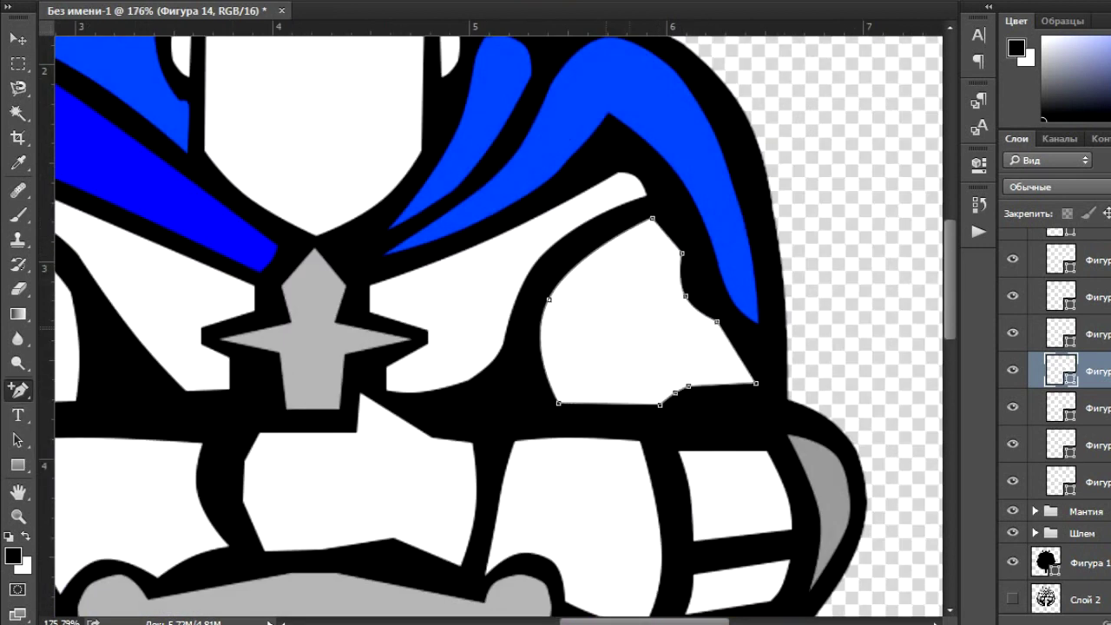
left_click_drag(685, 260, 690, 262)
left_click_drag(727, 329, 747, 356)
key("v")
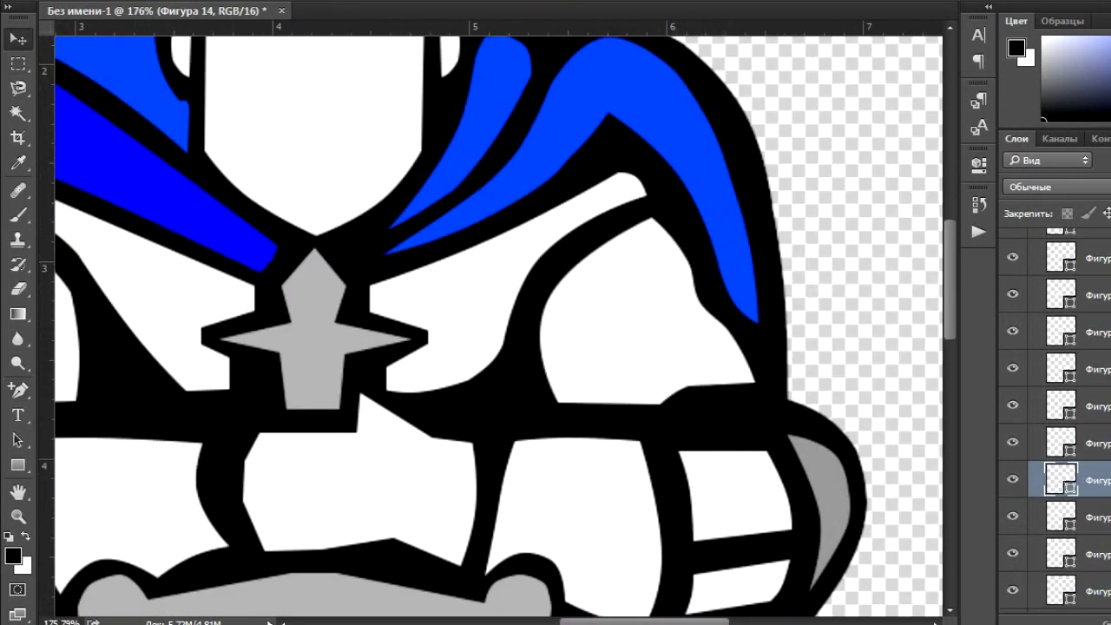
scroll(499, 325, "down", 4)
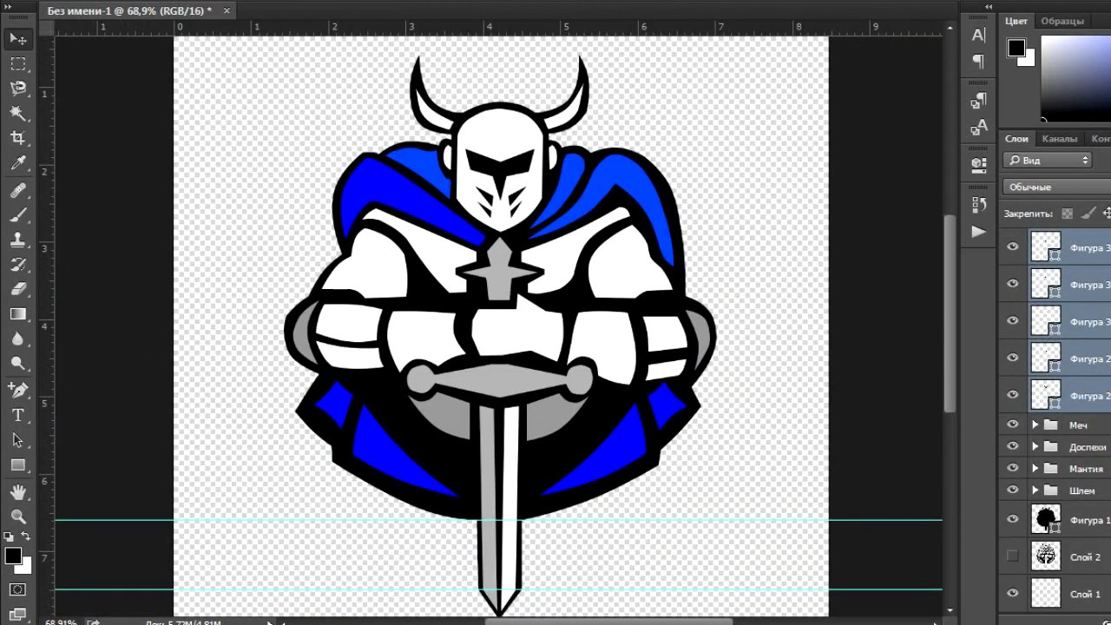
key("ctrl+g")
- Pen a highlight shape on the helmet's top left and add a curve point to it
key("p")
scroll(503, 173, "up", 2)
left_click(515, 186)
left_click(456, 230)
left_click(514, 185)
left_click(69, 426)
left_click(478, 198)
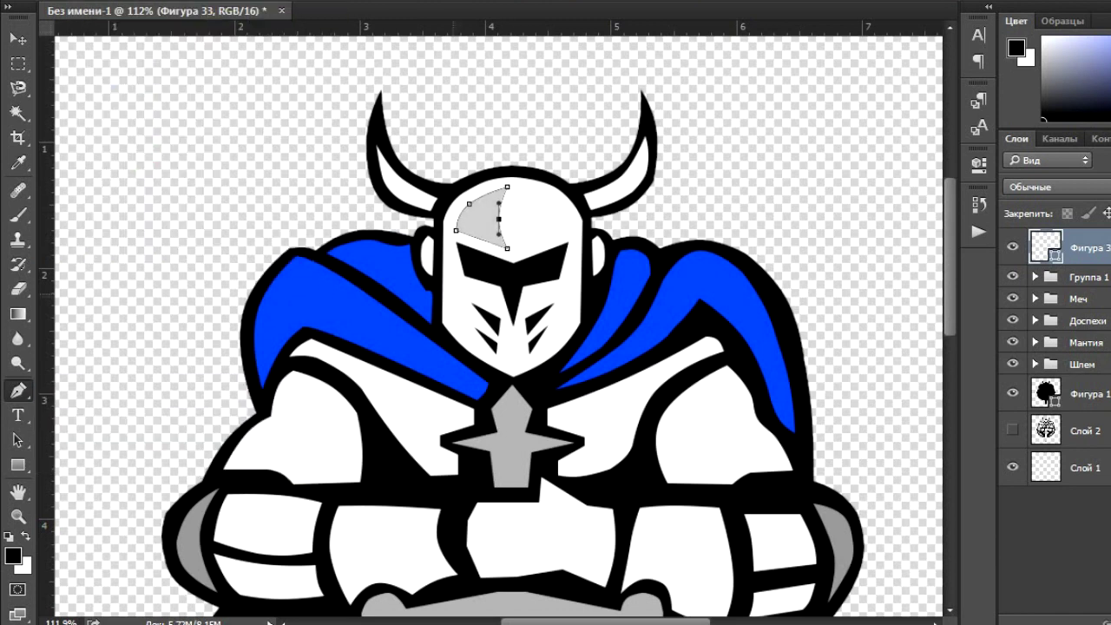
- Start faceplate highlights and outline a light grey highlight on the left side of the chest
left_click_drag(457, 295, 458, 330)
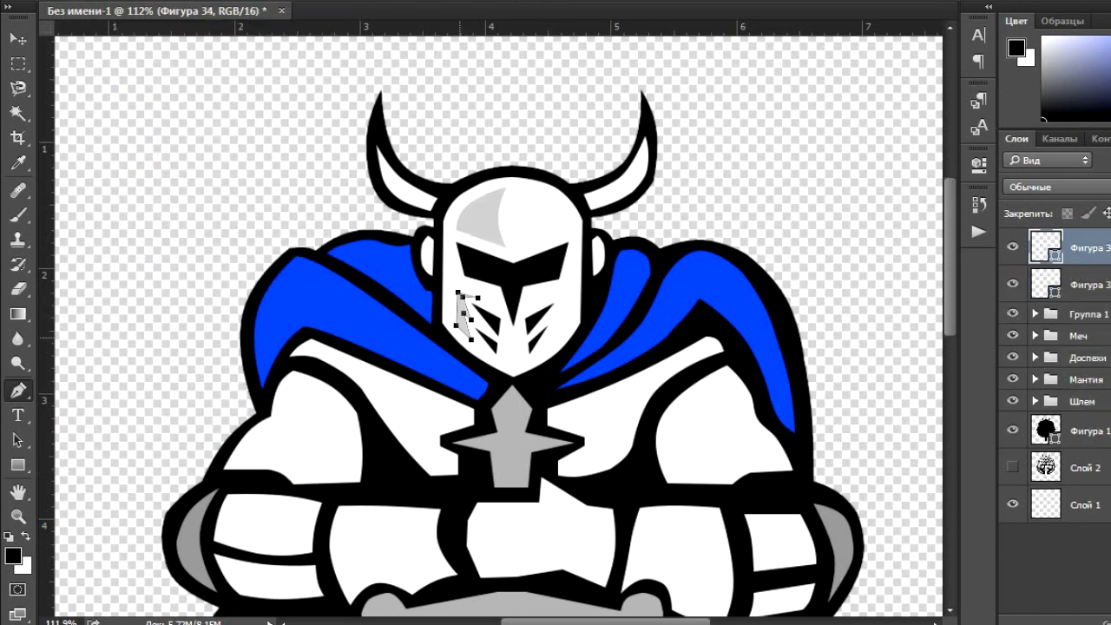
left_click(504, 341)
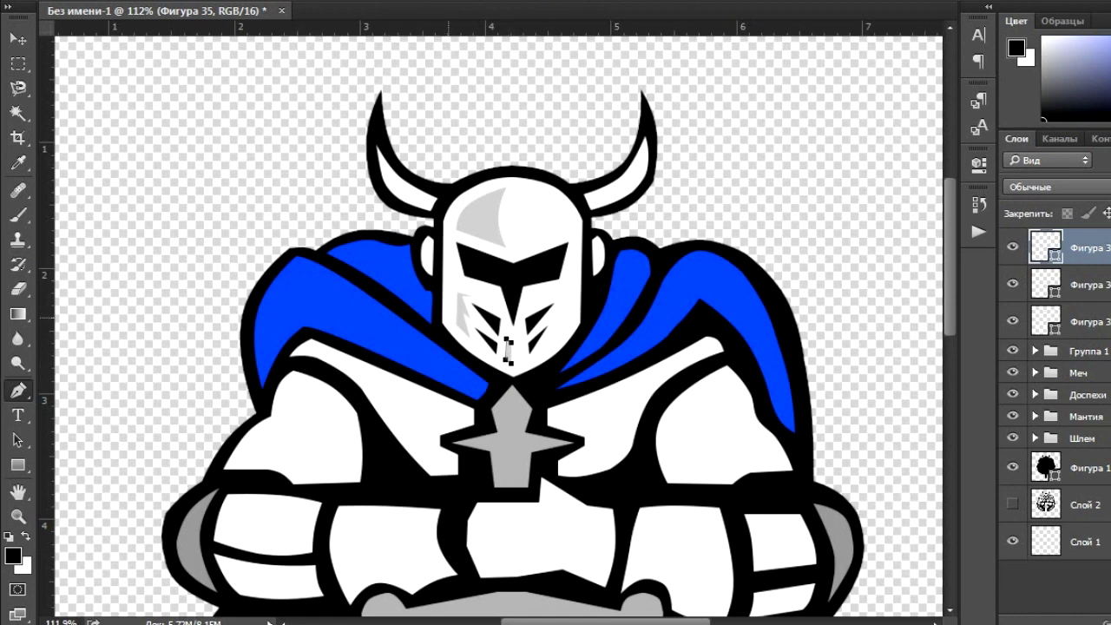
scroll(509, 347, "down", 2)
left_click(311, 282)
left_click(423, 368)
left_click(434, 395)
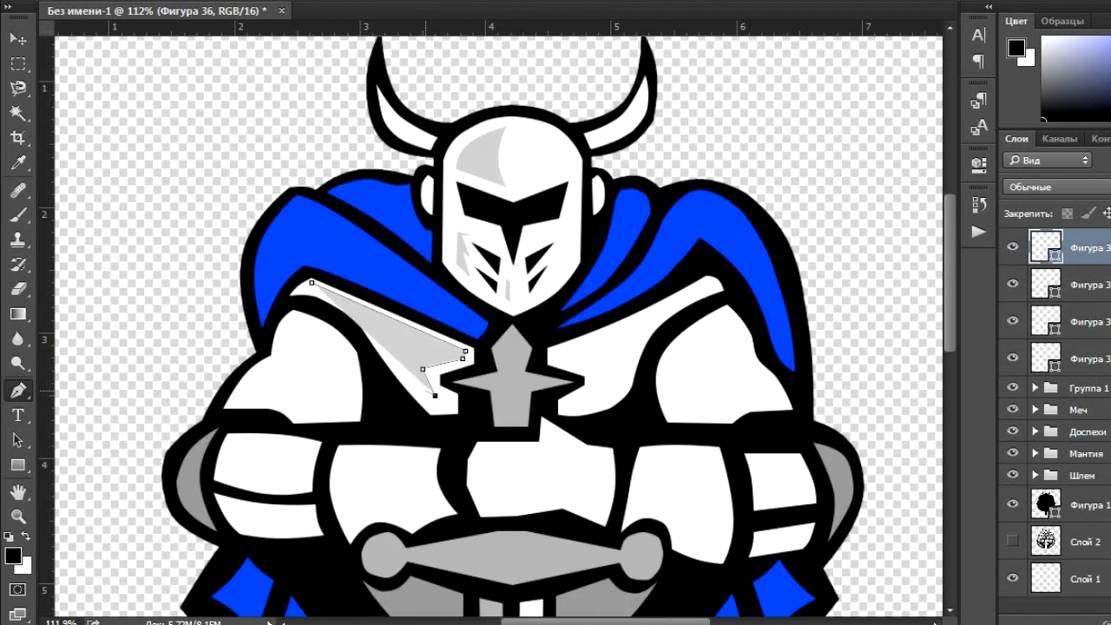
left_click(403, 349)
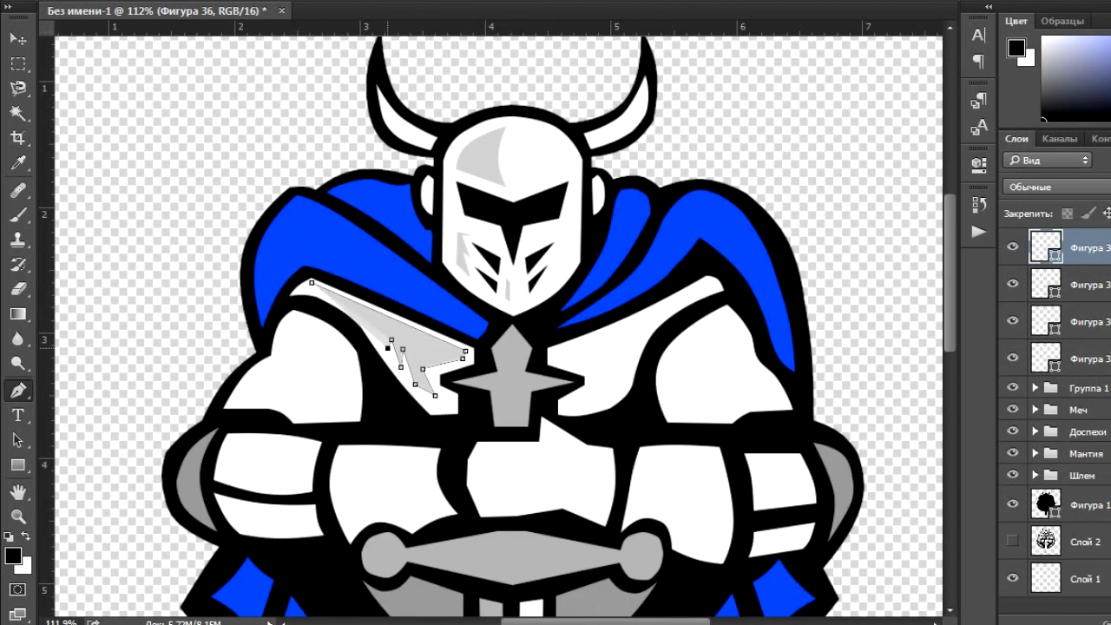
scroll(409, 351, "up", 5)
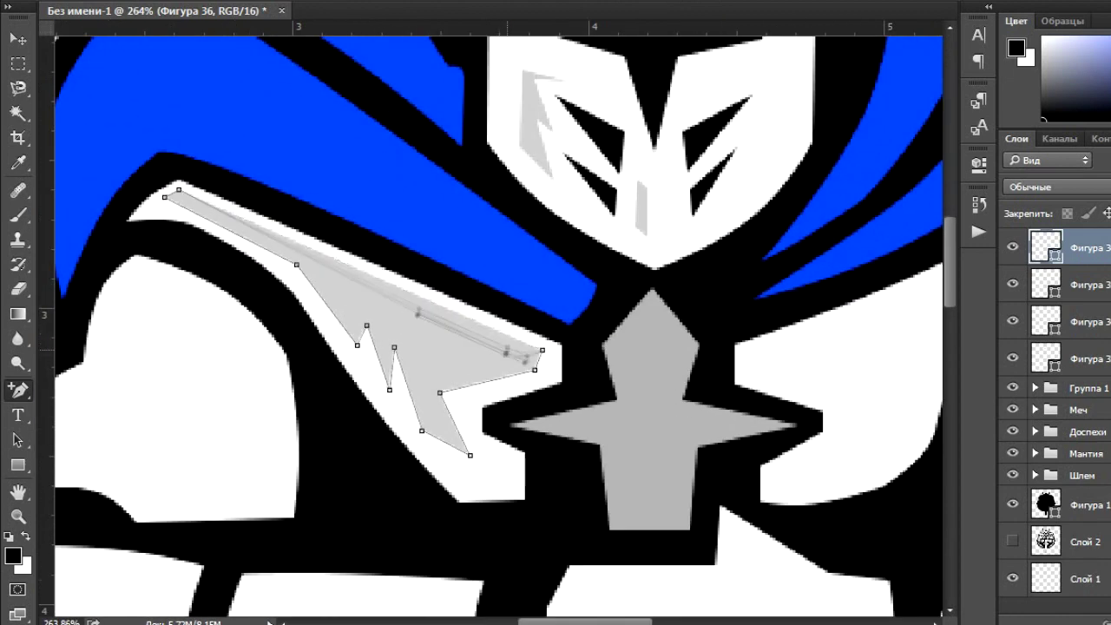
left_click_drag(209, 214, 251, 233)
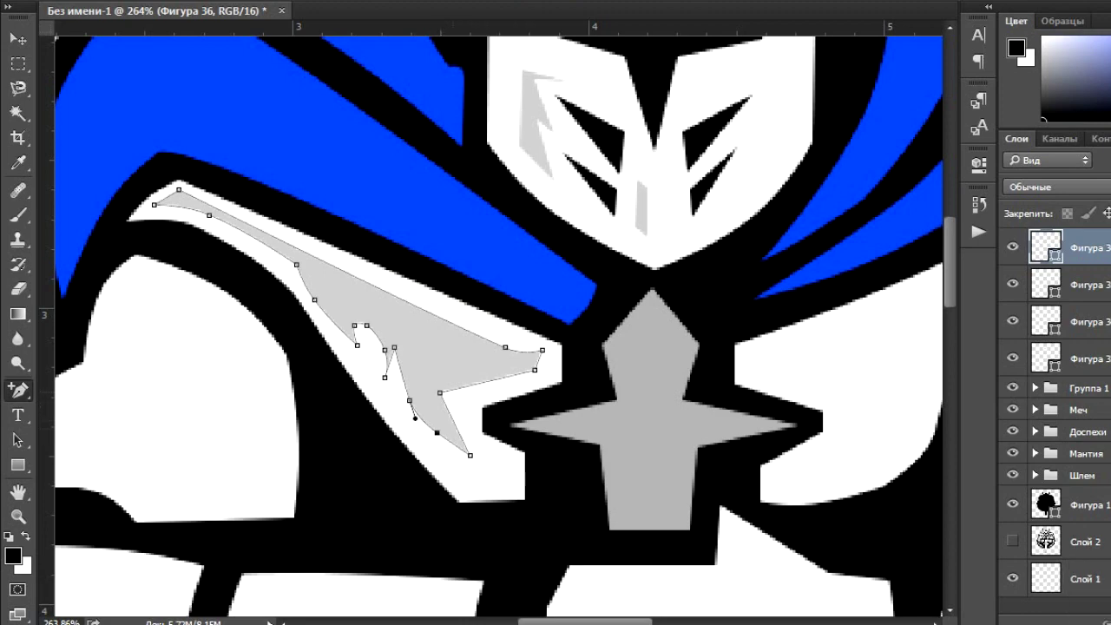
scroll(253, 421, "down", 5)
- Outline the matching light grey highlight on the right side of the chest and commit it
left_click(638, 318)
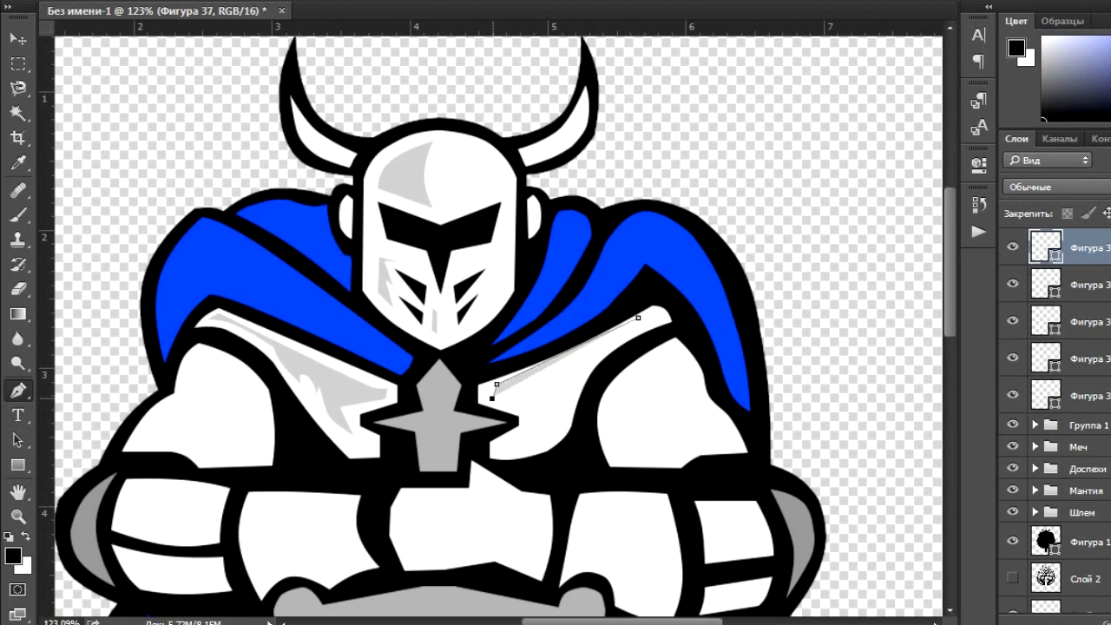
left_click(535, 391)
left_click(561, 403)
left_click(537, 413)
left_click(520, 445)
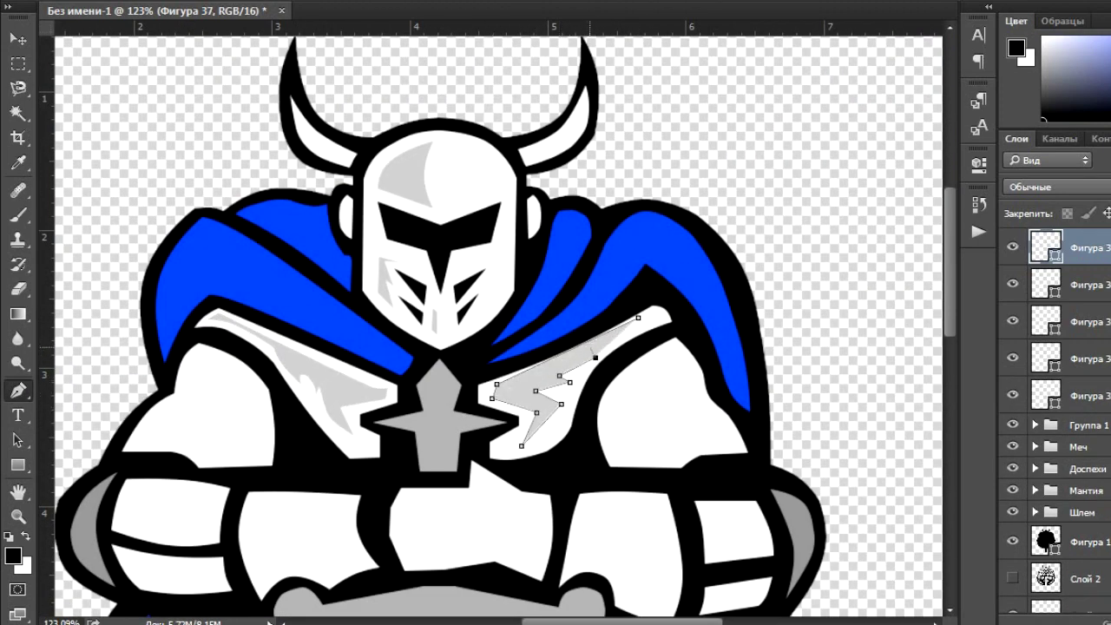
scroll(577, 382, "up", 5)
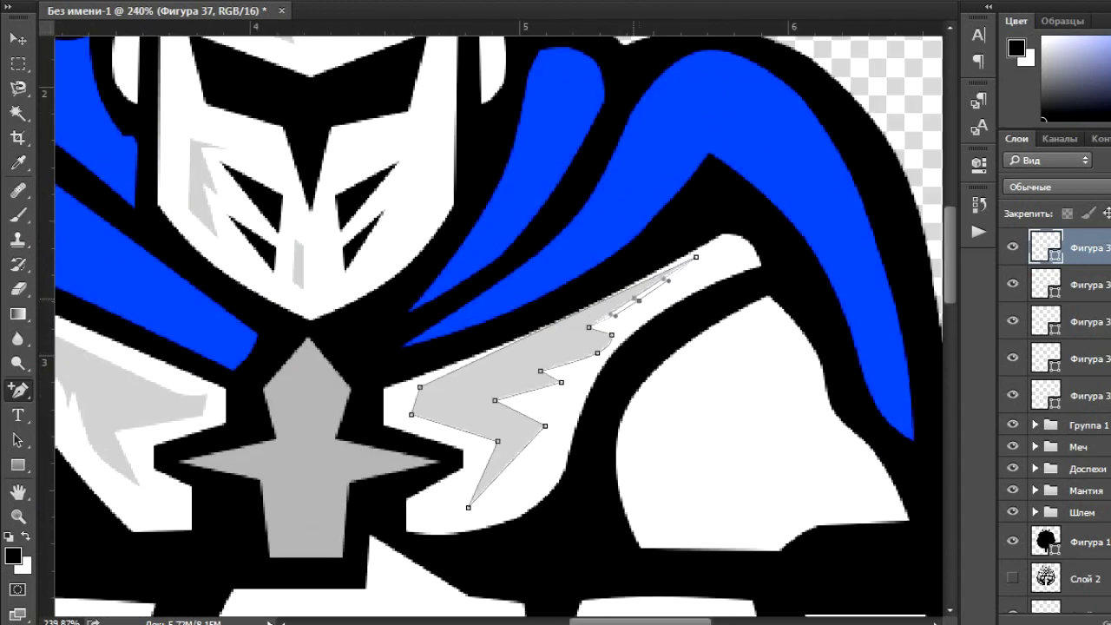
key("Return")
scroll(538, 260, "down", 5)
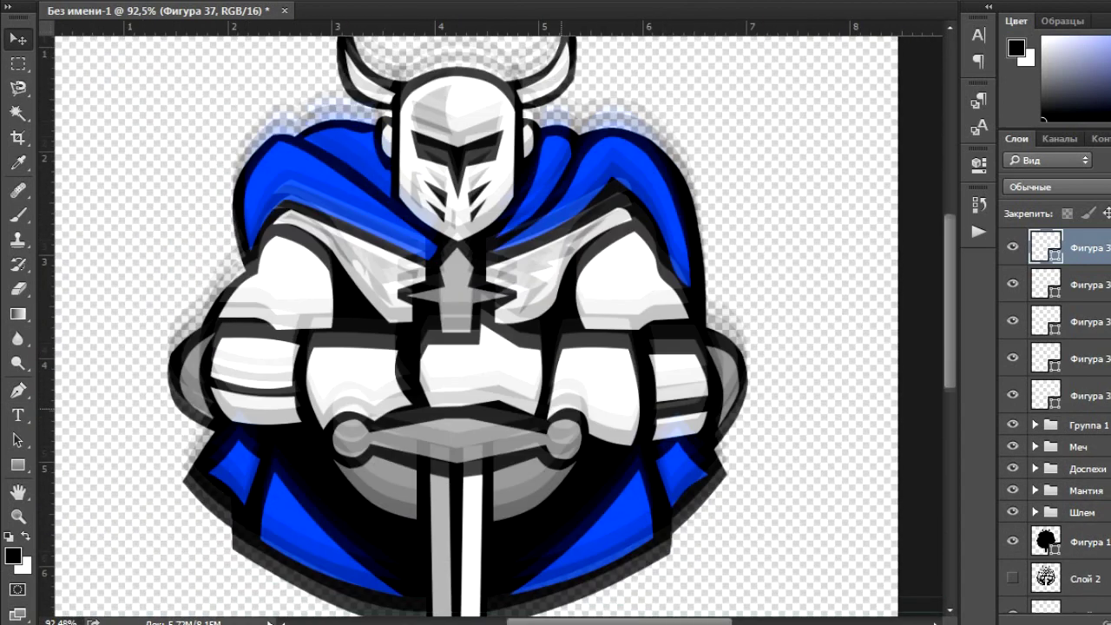
- Start a grey highlight on the right shoulder and curve its edge
left_click(634, 244)
left_click(630, 260)
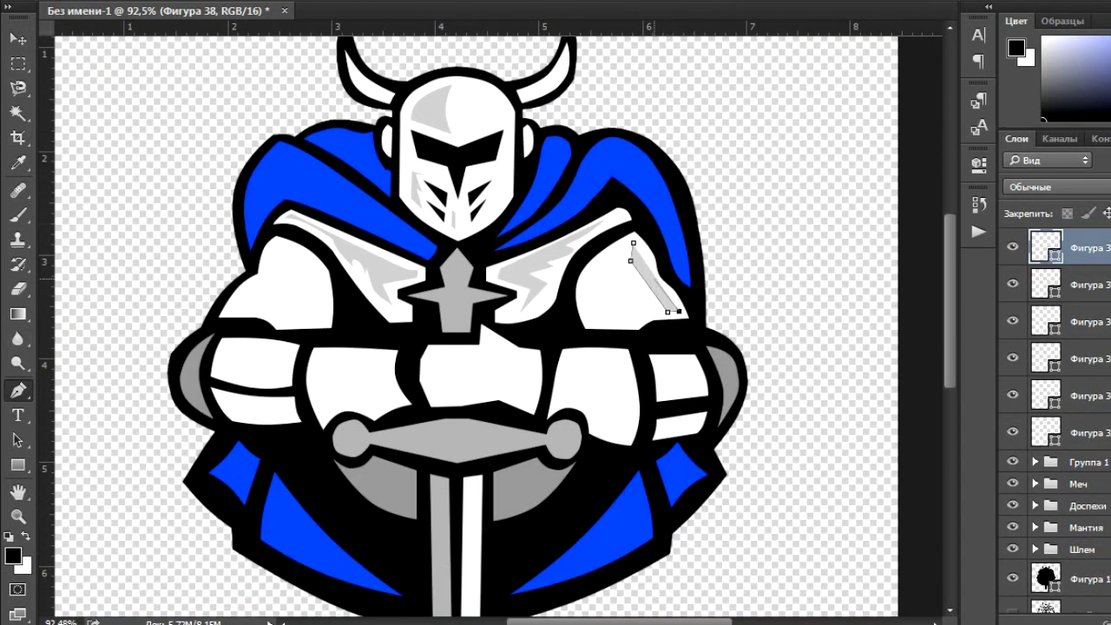
scroll(692, 253, "up", 5)
left_click_drag(559, 279, 584, 291)
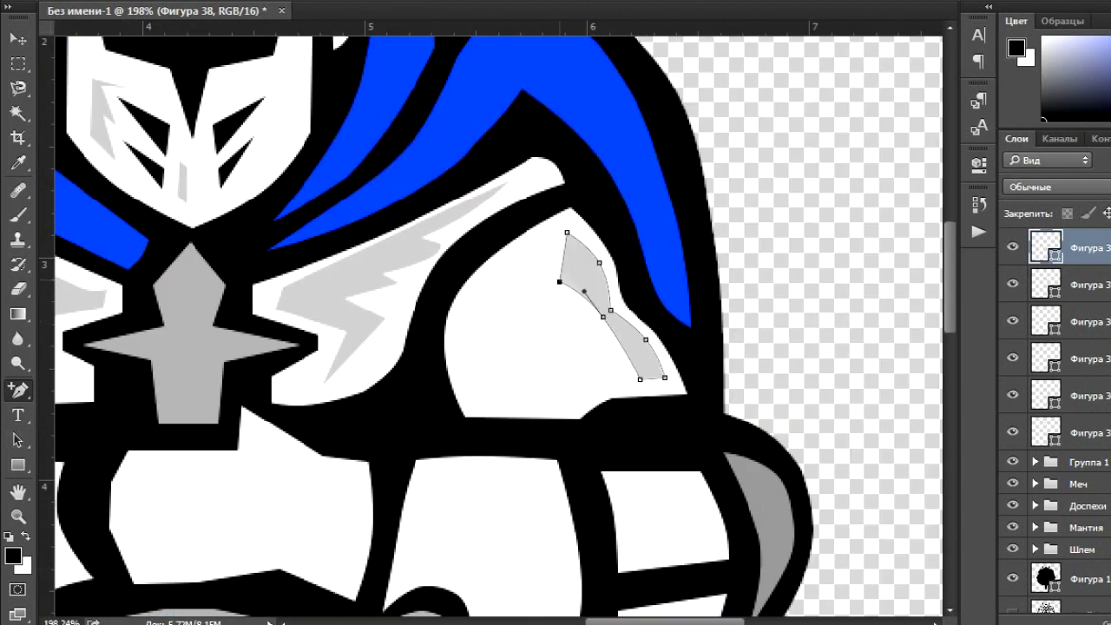
right_click(17, 391)
left_click(95, 390)
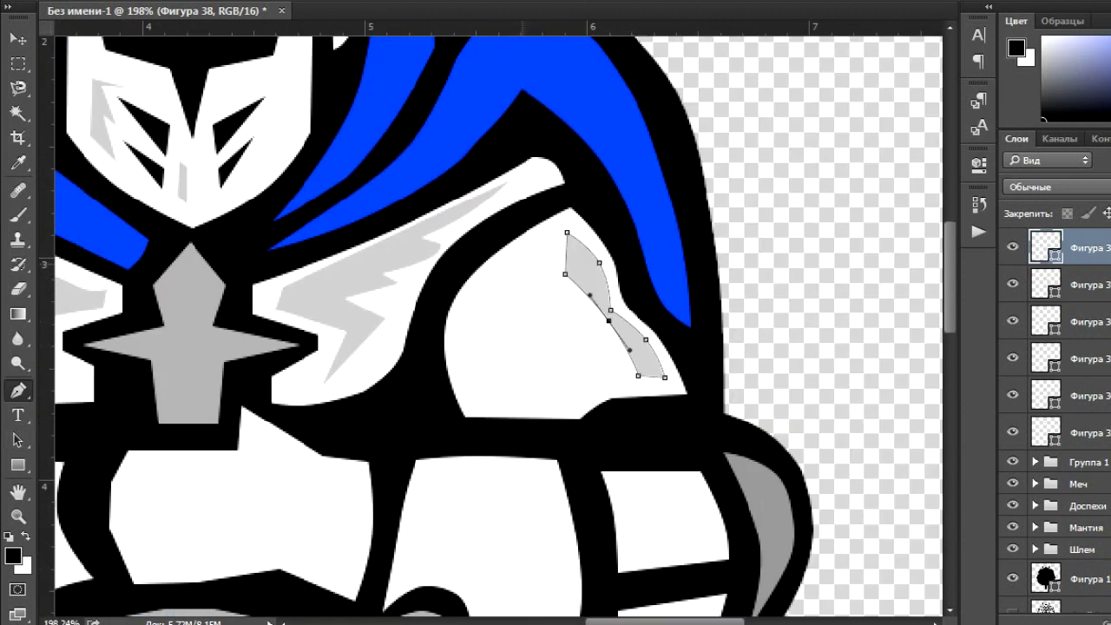
- Draw a closed notched zigzag grey highlight on the right shoulder pad
left_click(522, 264)
left_click(476, 388)
left_click(563, 405)
left_click(607, 379)
left_click(553, 380)
left_click(584, 334)
left_click(542, 355)
left_click(571, 312)
left_click(531, 330)
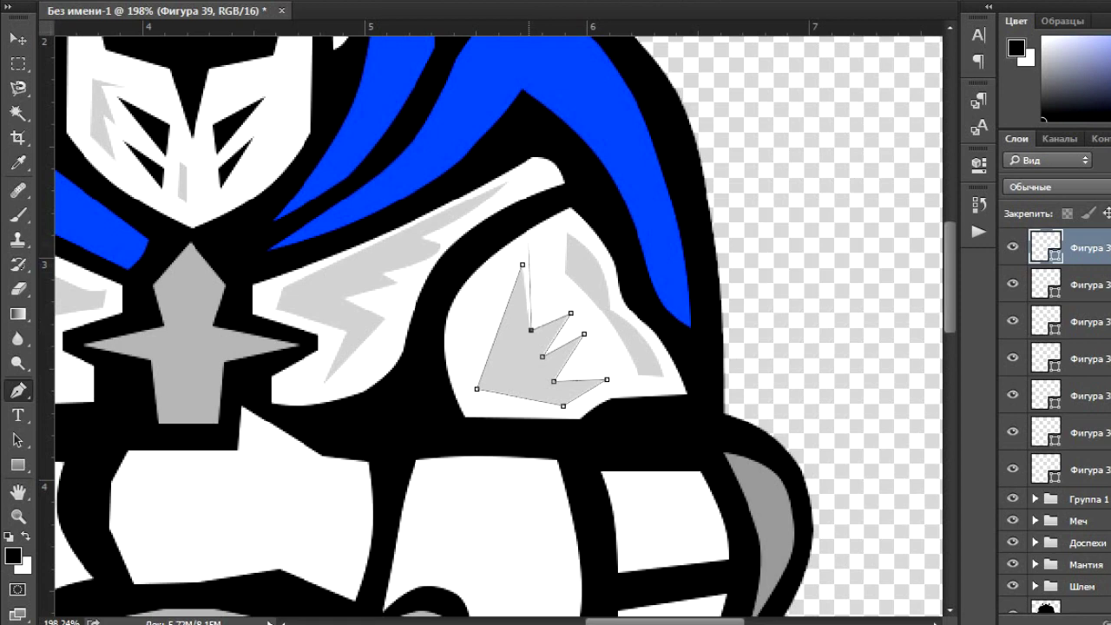
left_click(532, 235)
- Outline a grey highlight shape on the left shoulder pad
scroll(531, 235, "left", 10)
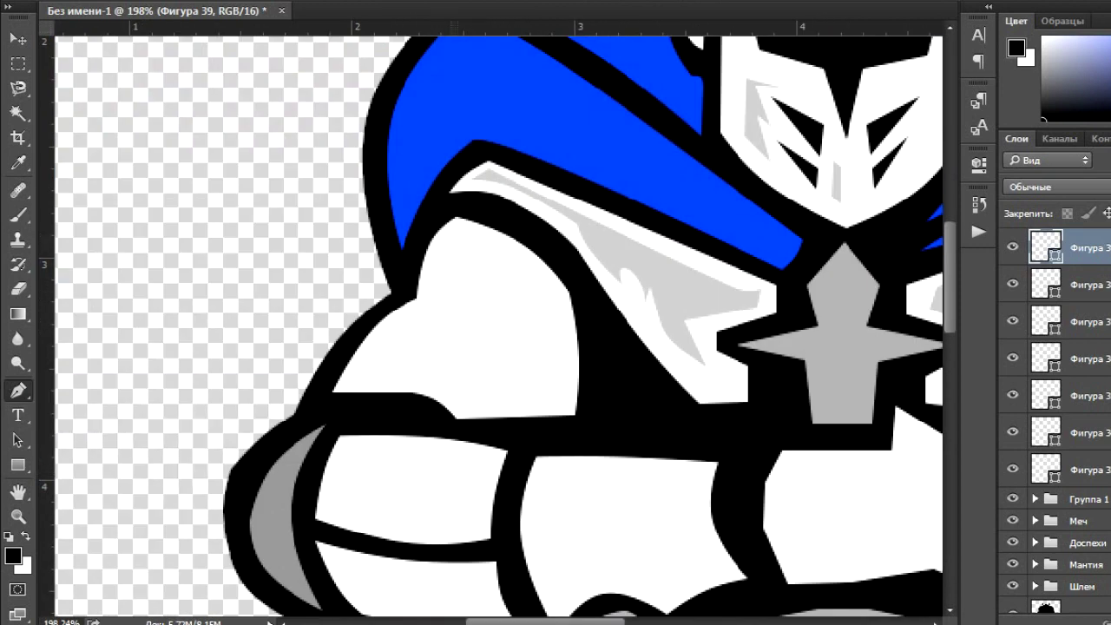
left_click(448, 232)
left_click(468, 238)
left_click(443, 312)
left_click(424, 305)
left_click(355, 379)
left_click(449, 233)
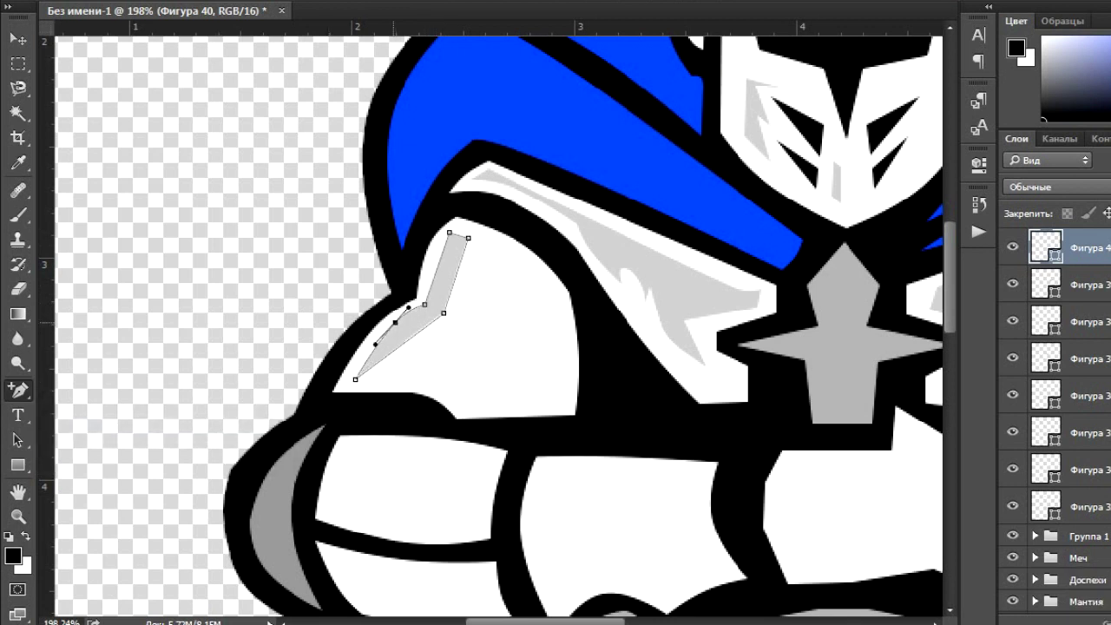
- Add a zigzag highlight inside the left shoulder and curve its inner edge
left_click(489, 249)
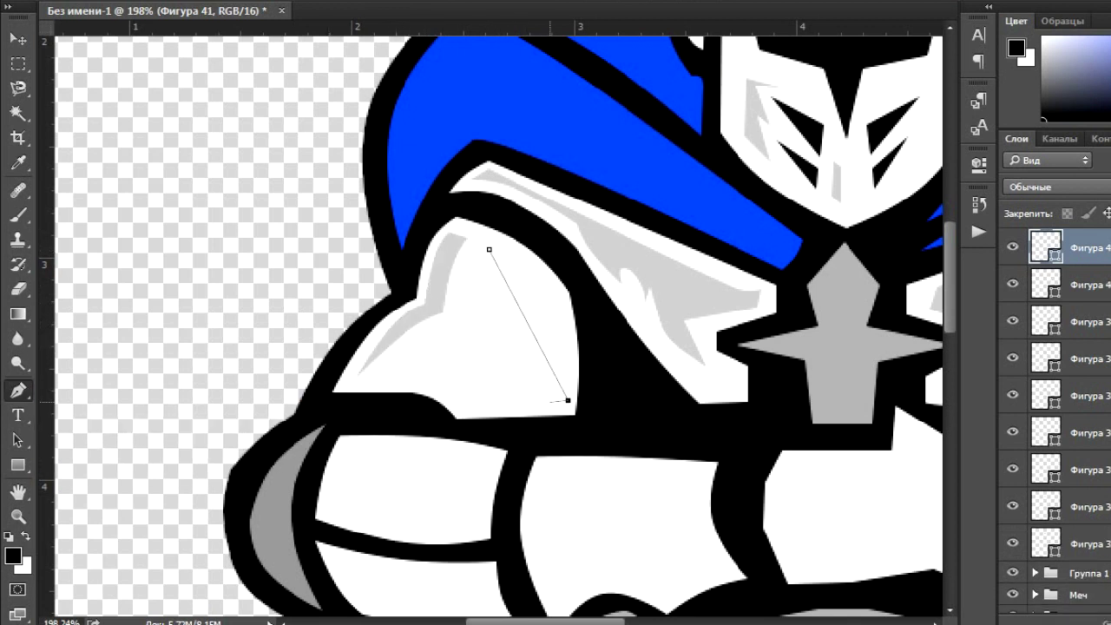
left_click(568, 400)
left_click(462, 403)
left_click(429, 356)
left_click(487, 383)
left_click(463, 332)
right_click(17, 390)
left_click(87, 426)
mouse_move(505, 311)
left_mouse_down()
mouse_move(540, 290)
mouse_move(464, 295)
left_mouse_up()
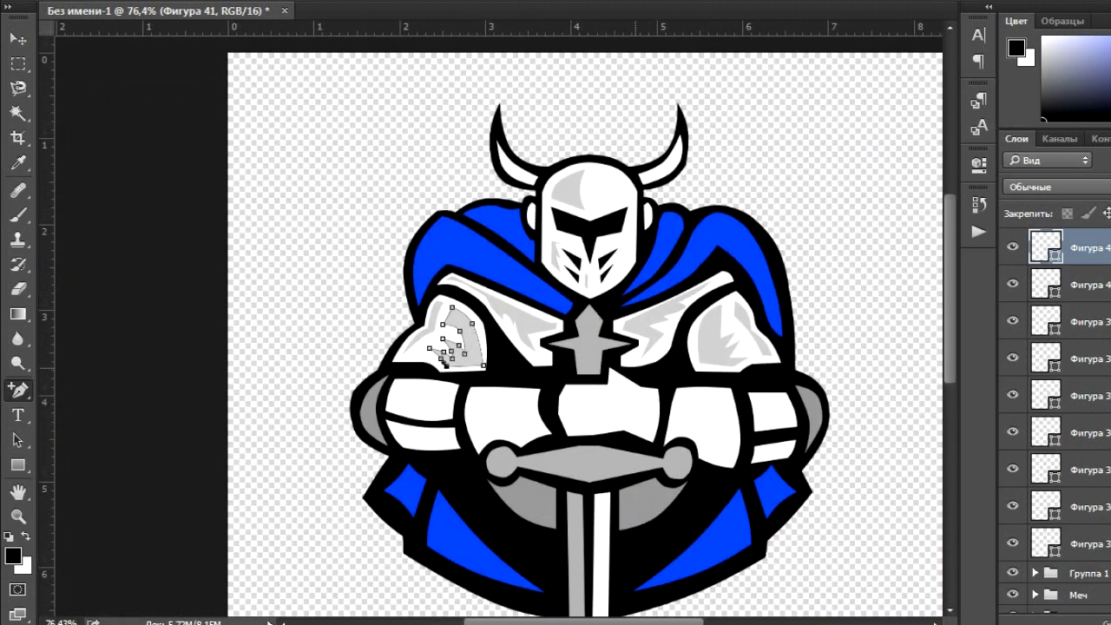
- Begin outlining a grey highlight on the left upper arm (Фигура 42)
left_click_drag(509, 322, 496, 373)
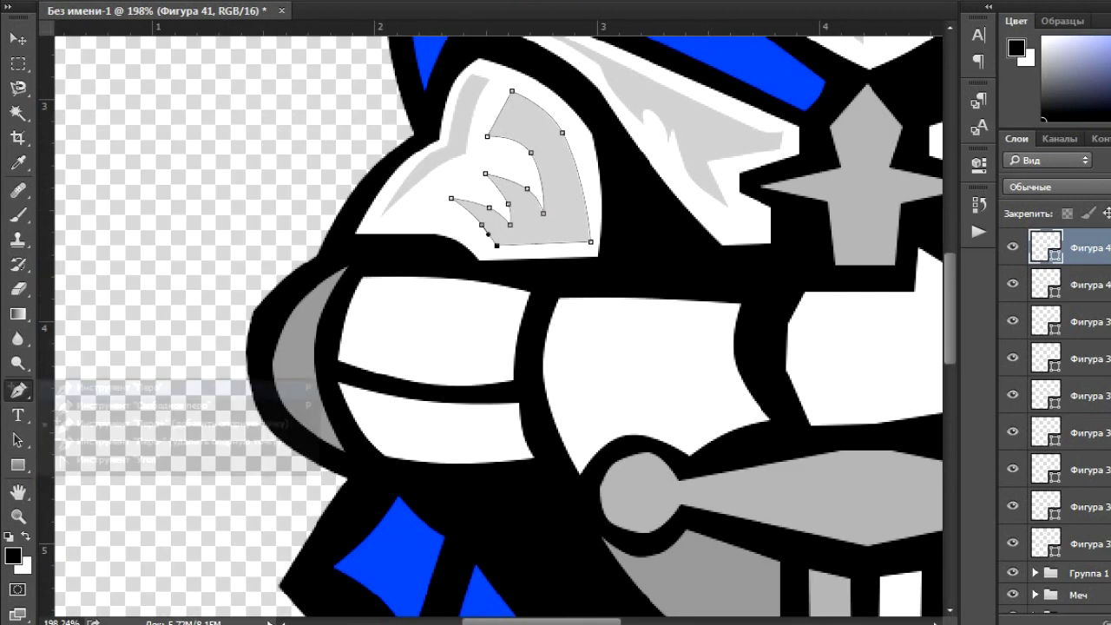
left_click(392, 317)
left_click(502, 330)
left_click(510, 301)
left_click(468, 310)
left_click(436, 294)
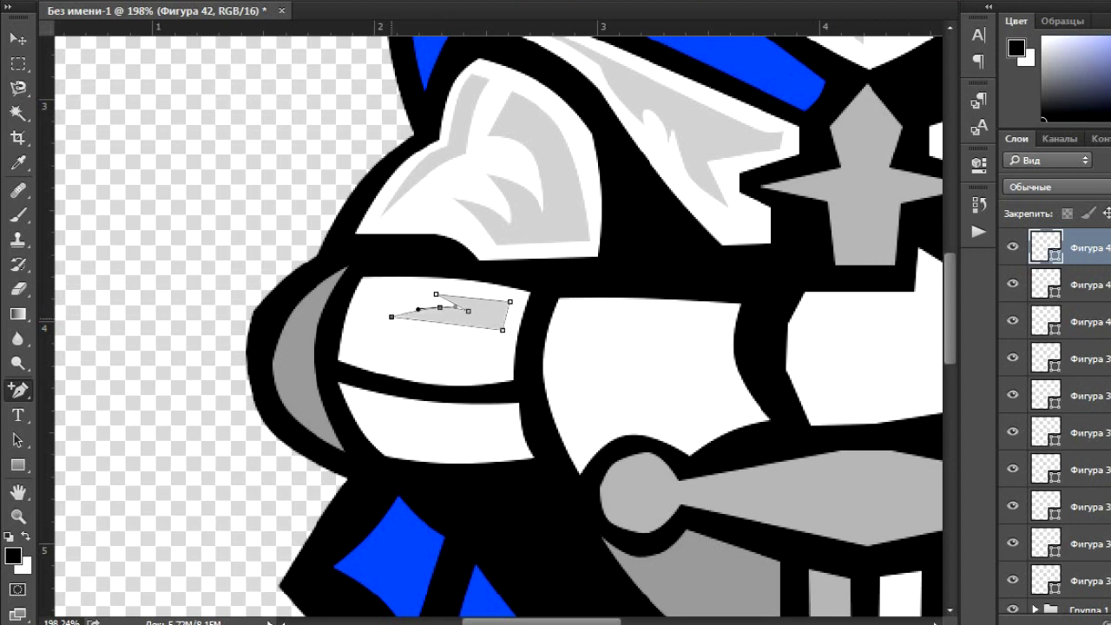
- Draw a zigzag grey highlight on the forearm and reshape its right edge
scroll(434, 299, "right", 5)
left_click(398, 309)
left_click(561, 313)
left_click(548, 368)
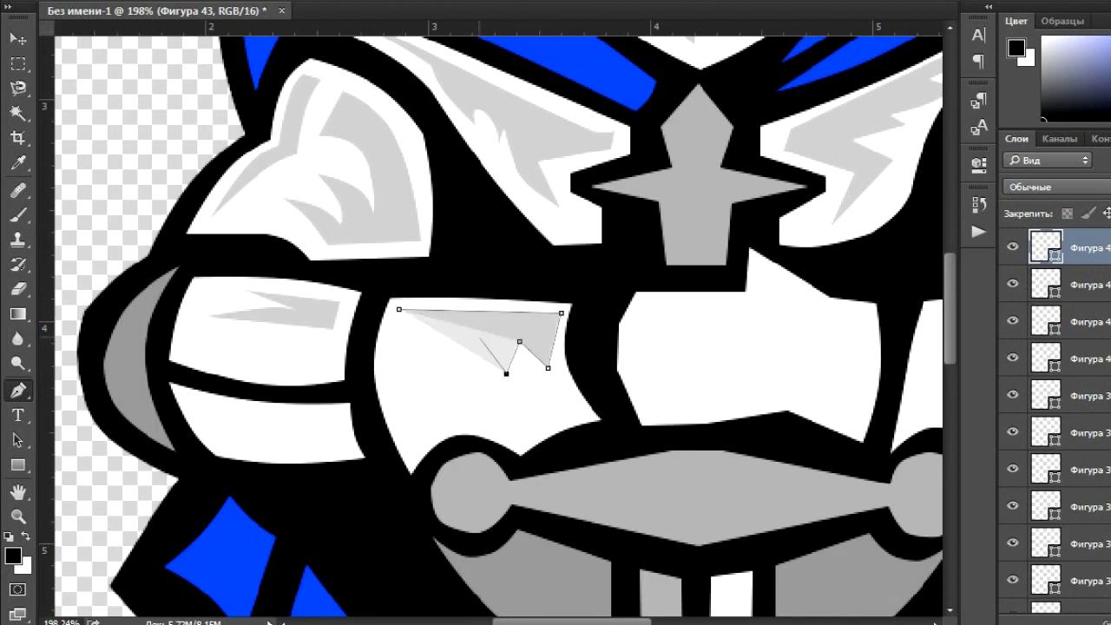
left_click(519, 341)
left_click(506, 373)
left_click(402, 382)
right_click(18, 389)
left_click(86, 426)
left_click(552, 342)
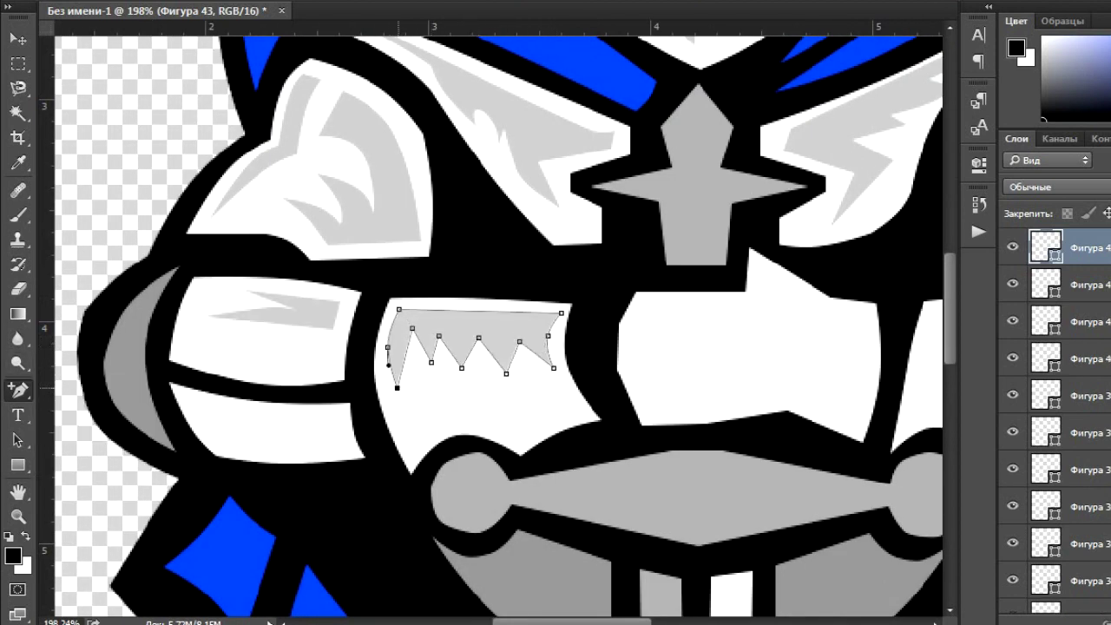
- Add a four-sided highlight on the middle forearm with curved sides
scroll(499, 347, "right", 8)
left_click(358, 310)
left_click(457, 310)
left_click(461, 394)
left_click(360, 408)
right_click(18, 390)
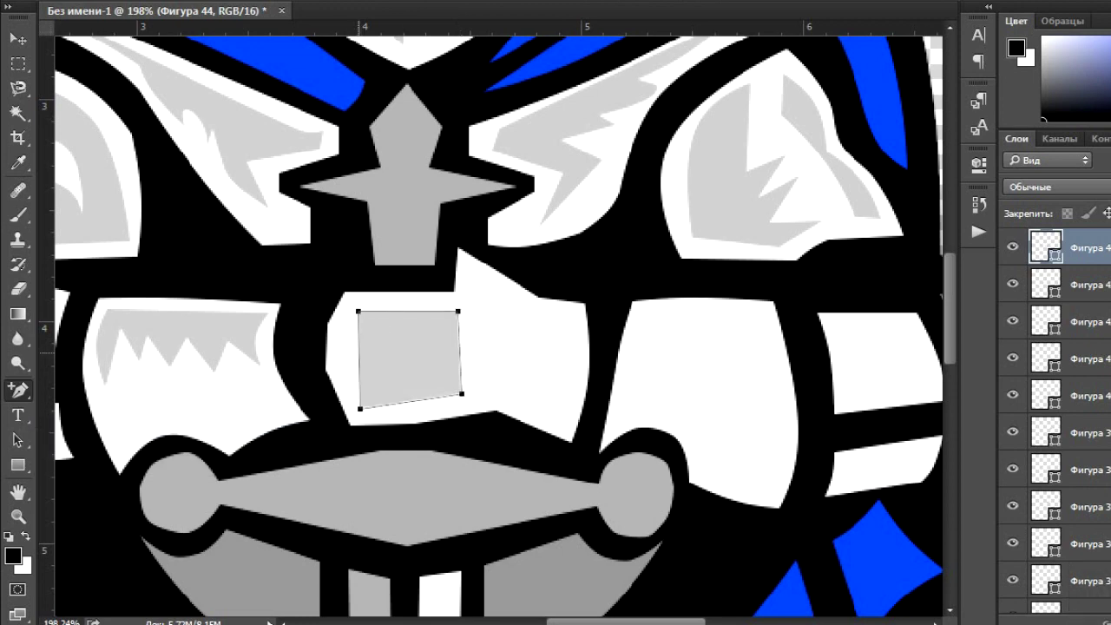
left_click_drag(359, 359, 345, 359)
left_click_drag(460, 352, 444, 352)
- Draw an angled highlight along the forearm's upper edge
left_click(468, 265)
left_click(520, 308)
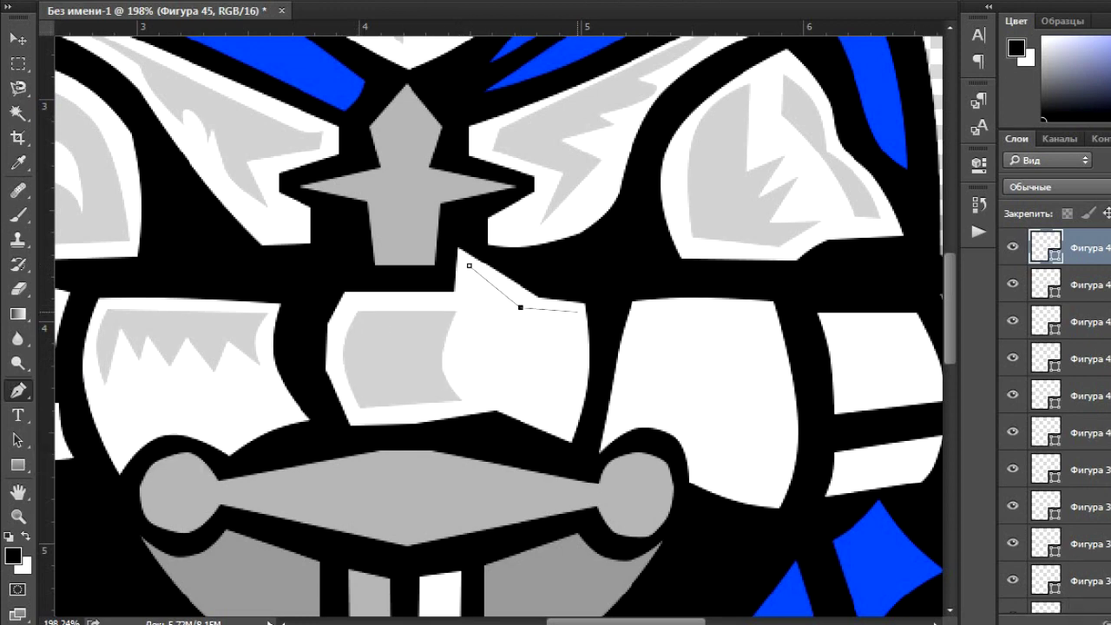
left_click(578, 310)
left_click(584, 340)
left_click(513, 315)
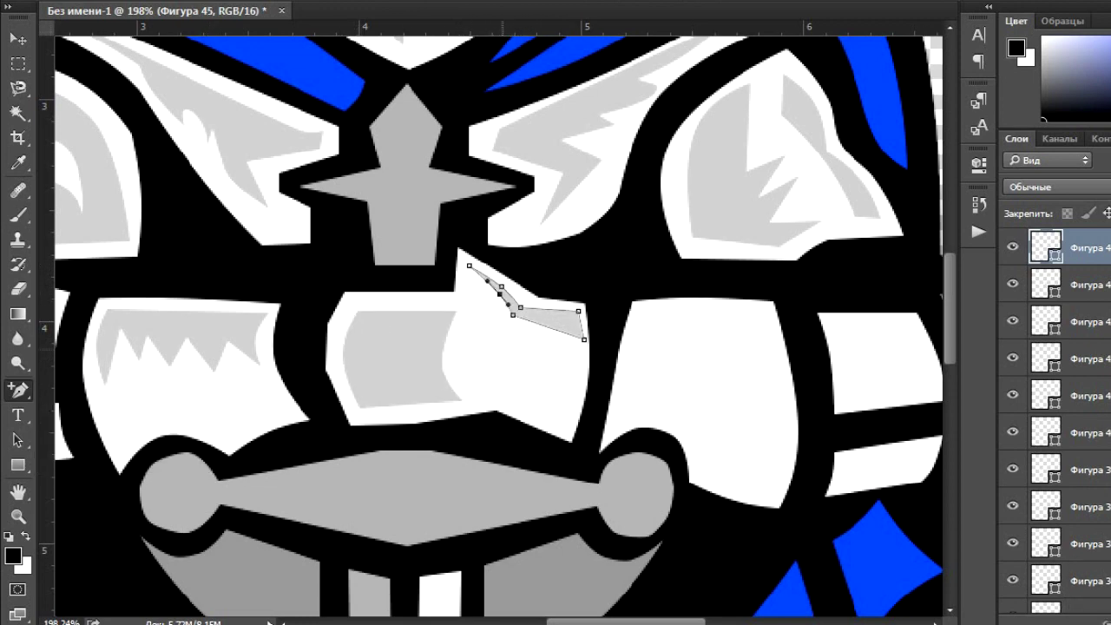
- Outline a zigzag grey highlight on the right forearm
scroll(499, 347, "right", 6)
left_click(480, 312)
left_click(600, 313)
left_click(613, 380)
left_click(576, 342)
left_click(565, 370)
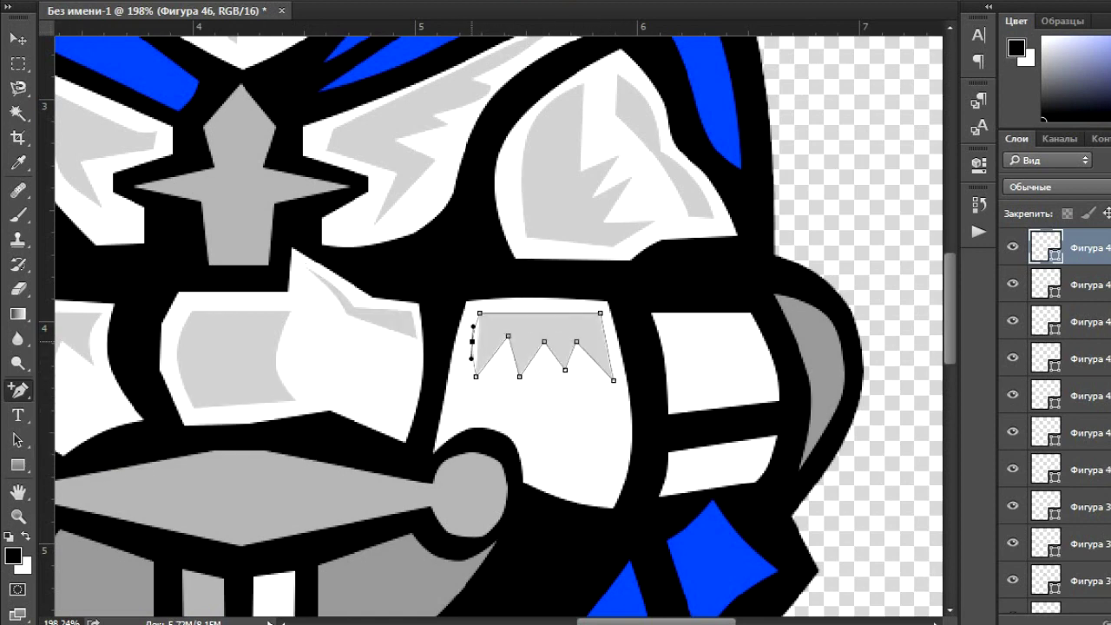
- Add a thin curved highlight on the right arm band
scroll(499, 347, "right", 3)
left_click(587, 328)
left_click(680, 338)
left_click(598, 343)
right_click(17, 390)
left_click(87, 419)
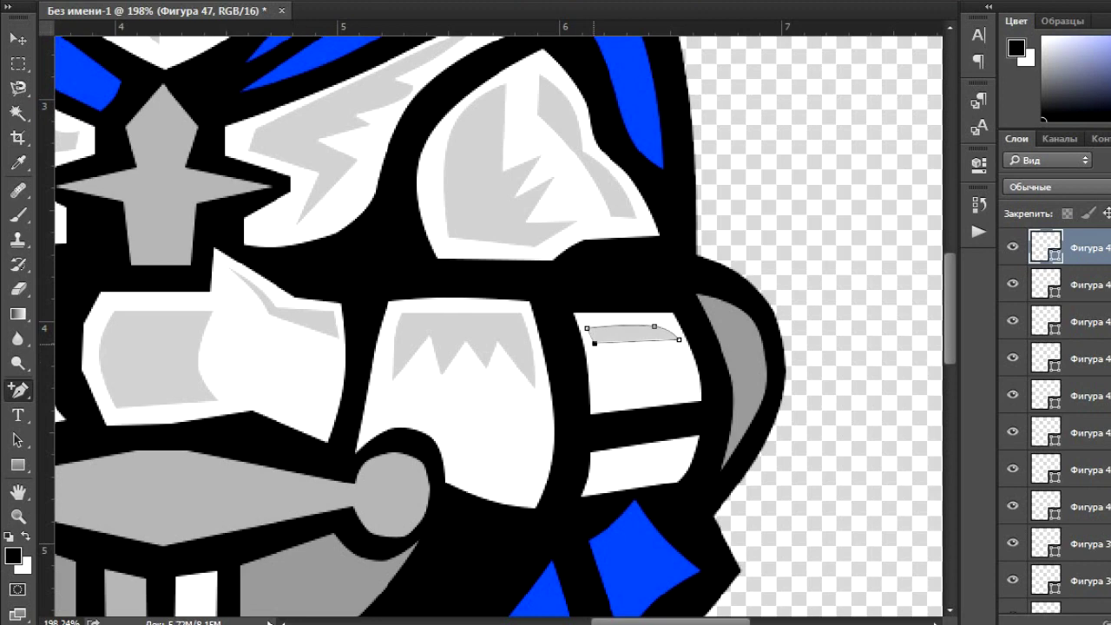
scroll(499, 347, "down", 3)
scroll(499, 347, "left", 8)
right_click(17, 389)
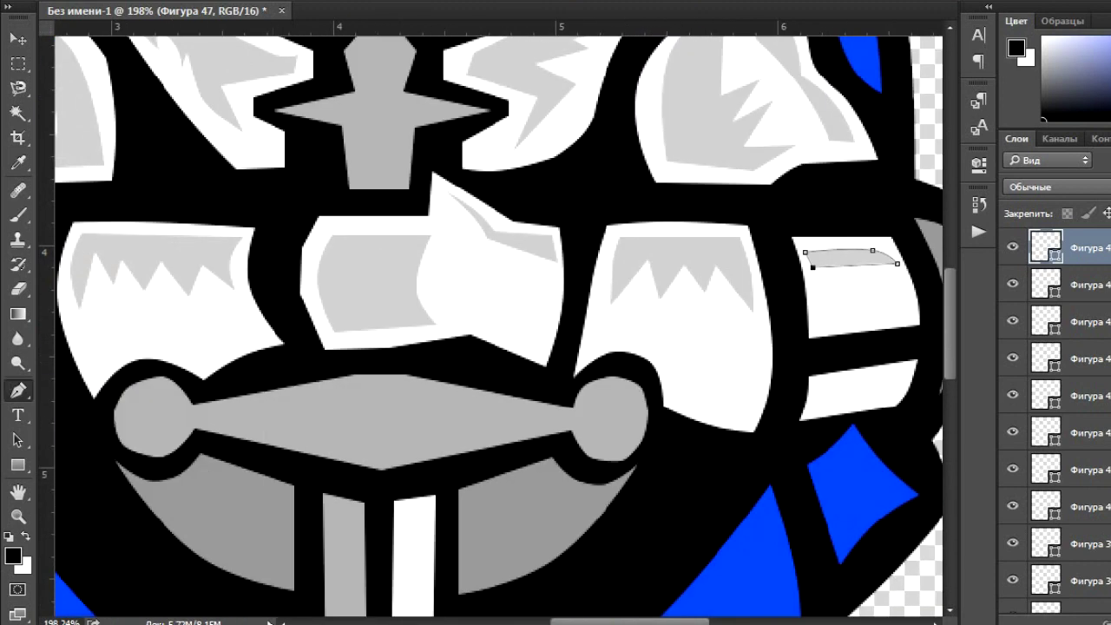
- Draw a white glint streak along the sword crossguard
left_click(382, 427)
left_click(556, 425)
left_click(382, 459)
left_click(382, 427)
left_click(627, 407)
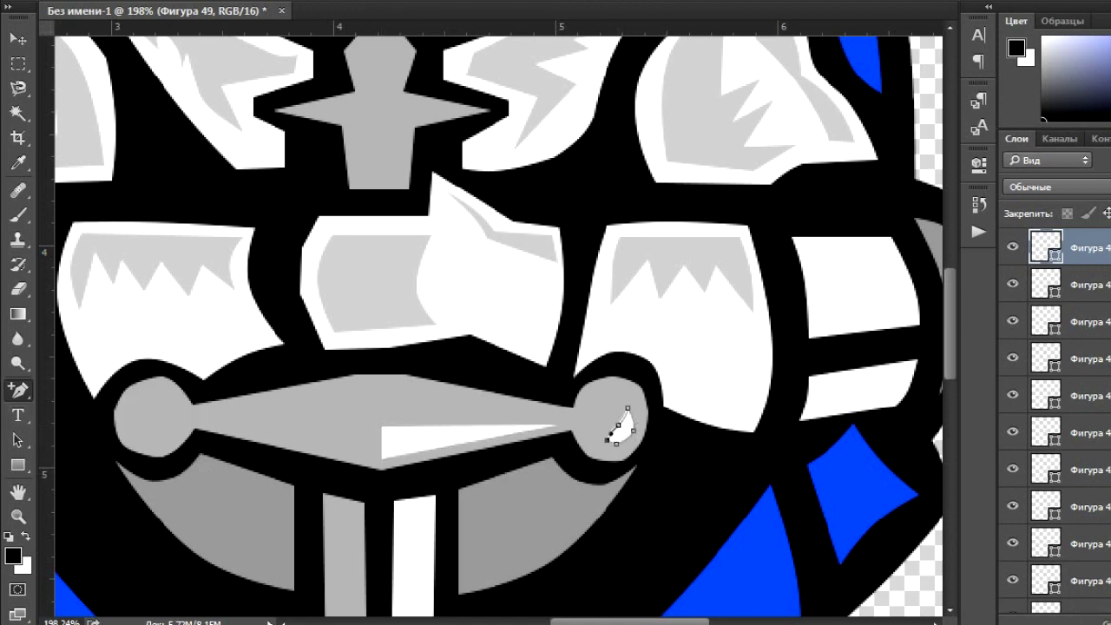
- Add white glints to the crossguard's right and left knobs
left_click(627, 407)
scroll(610, 433, "left", 10)
left_click(397, 409)
left_click(411, 440)
left_click(400, 438)
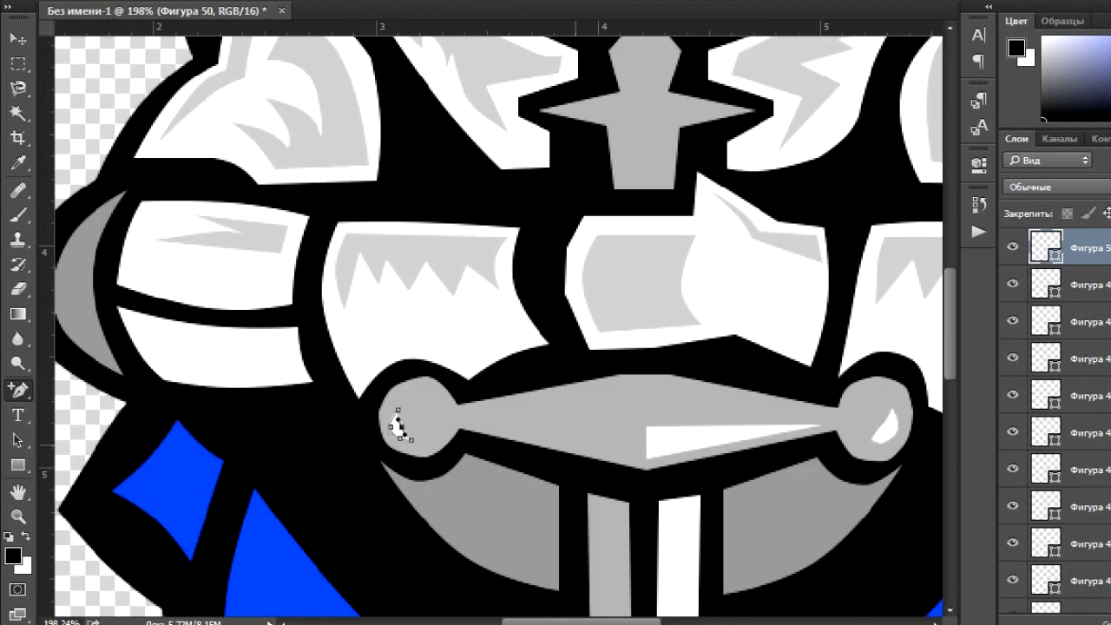
- Draw a white glint and sliver on the lower and right blue cape
scroll(499, 326, "down", 7)
left_click(352, 508)
left_click(252, 345)
scroll(520, 391, "right", 14)
left_click(671, 344)
left_click(507, 529)
left_click(671, 344)
left_click(791, 266)
left_click(754, 346)
left_click(791, 265)
- Outline a notched white highlight on the upper cape with curved edges
scroll(521, 347, "up", 20)
left_click(538, 327)
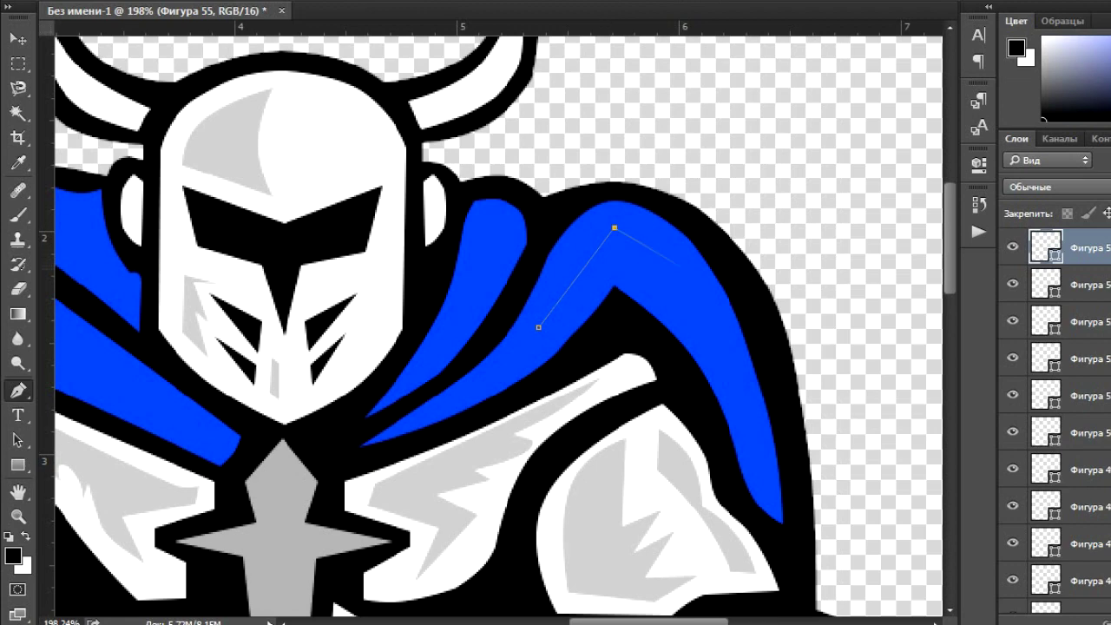
left_click(704, 283)
left_click(631, 271)
left_click(538, 327)
left_click_drag(576, 278, 573, 258)
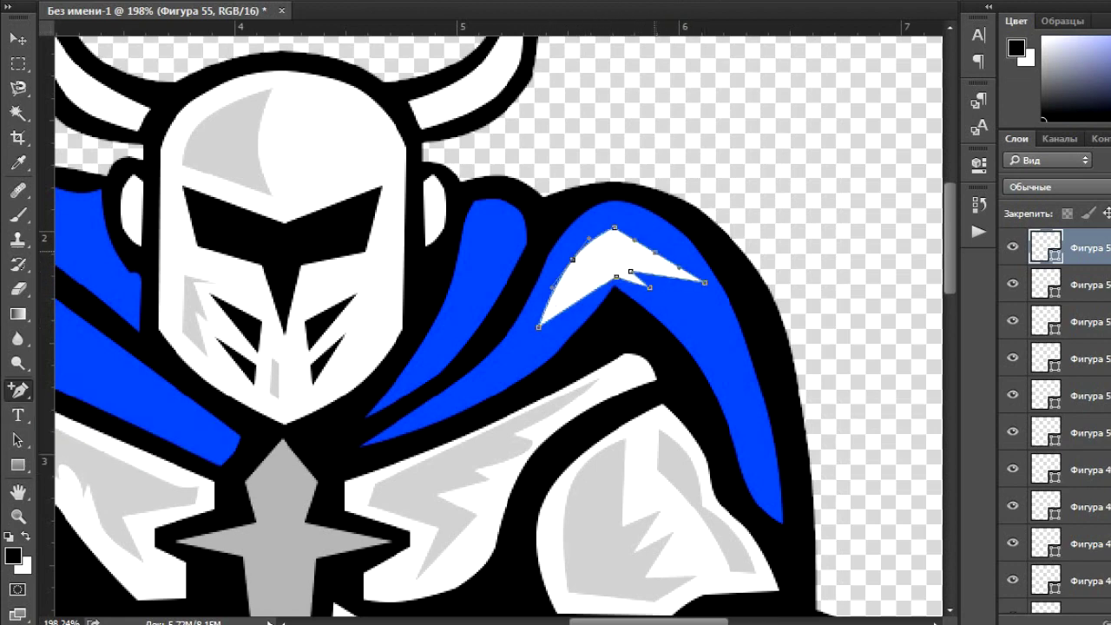
left_click_drag(659, 255, 661, 246)
left_click_drag(615, 277, 607, 261)
- Outline a white sliver on the left side of the cape
scroll(521, 347, "left", 5)
left_click(600, 325)
left_click(629, 224)
left_click(644, 250)
right_click(17, 389)
- Draw a notched white highlight on the left cape with a curved top edge
left_click(644, 234)
scroll(521, 347, "left", 5)
left_click(356, 202)
left_click(450, 200)
left_click(468, 270)
left_click(432, 223)
left_click(356, 202)
right_click(17, 389)
left_click(86, 427)
left_click_drag(403, 200, 401, 190)
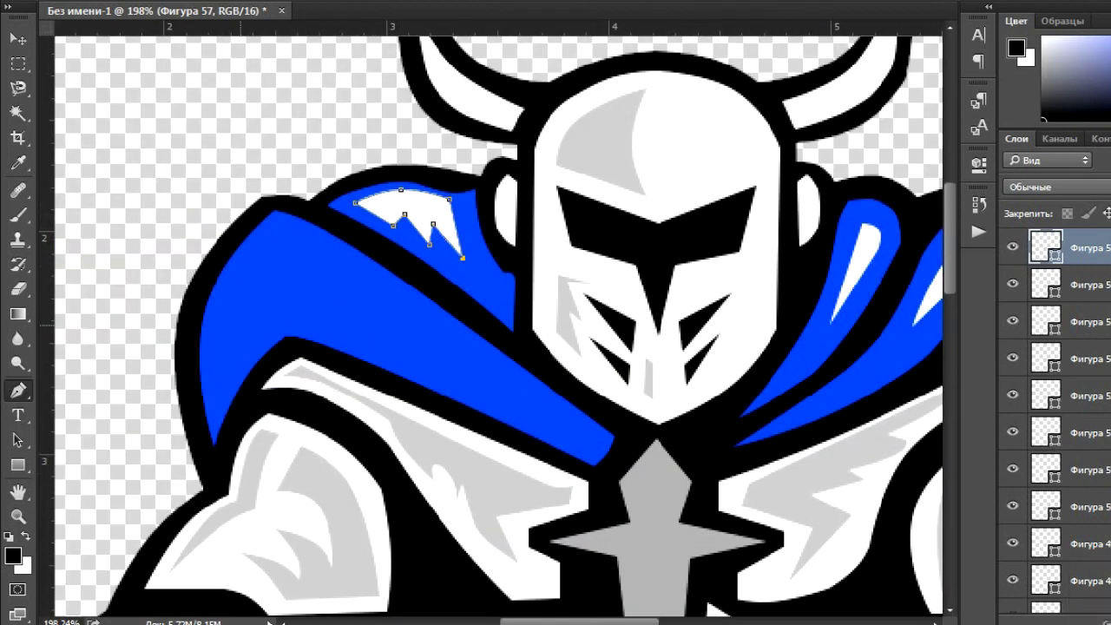
- Curve and widen the white cape sliver, then begin a lower-cape highlight
right_click(17, 390)
left_click(86, 427)
left_click_drag(269, 297, 289, 289)
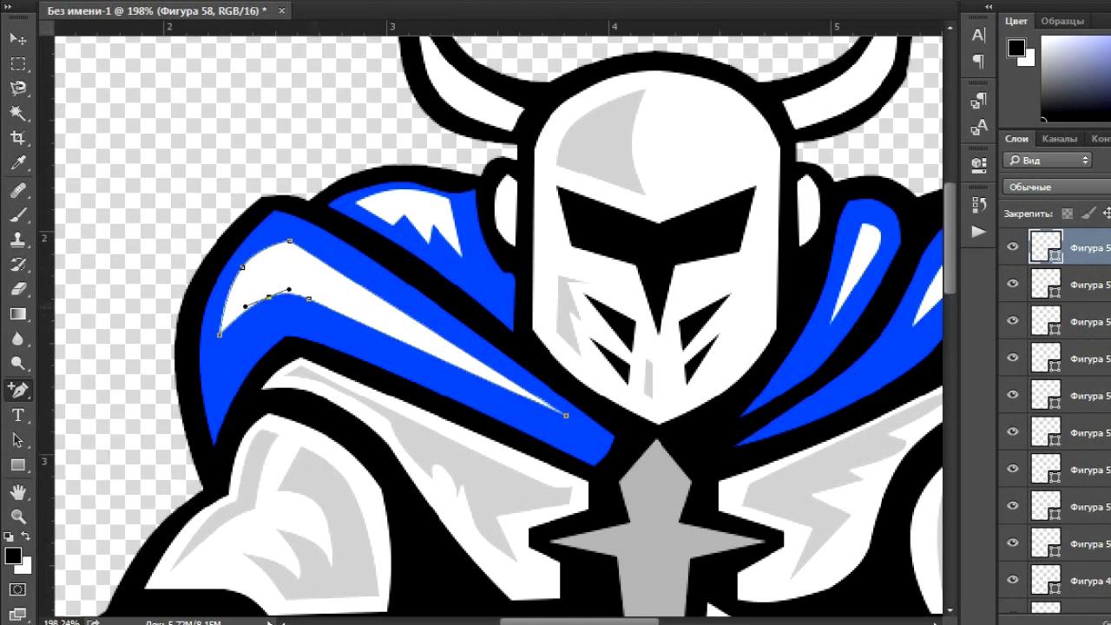
left_click(253, 338)
left_click(222, 392)
scroll(221, 388, "down", 5)
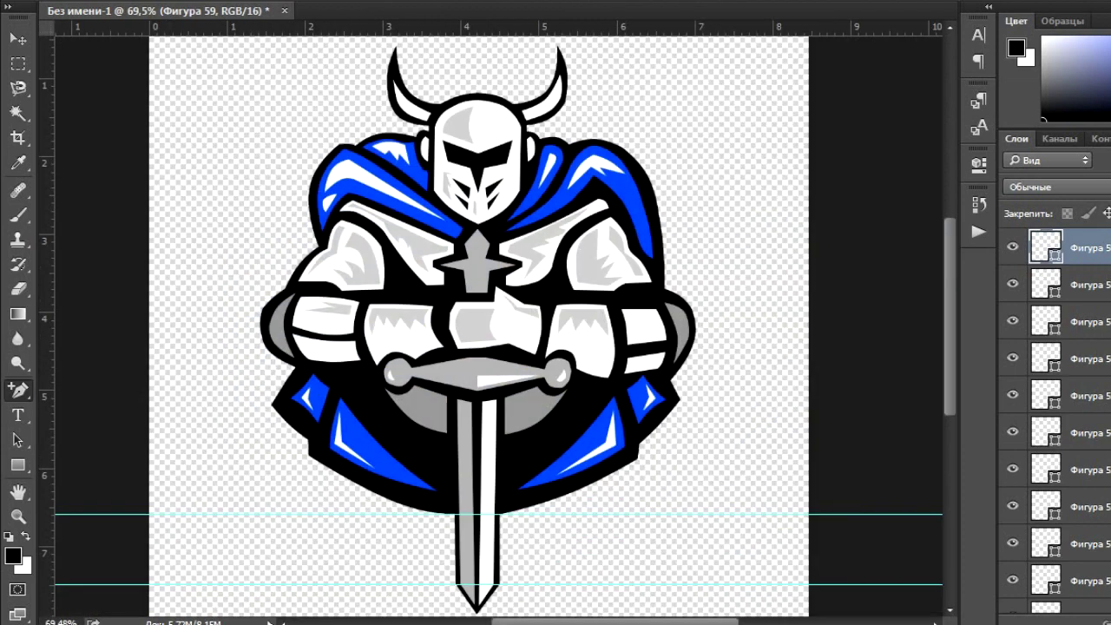
- Return the Pen tool to path drawing and select the Фигура 60 highlight layer on the chest cross
scroll(465, 329, "up", 4)
right_click(18, 390)
left_click(87, 390)
left_click(465, 306)
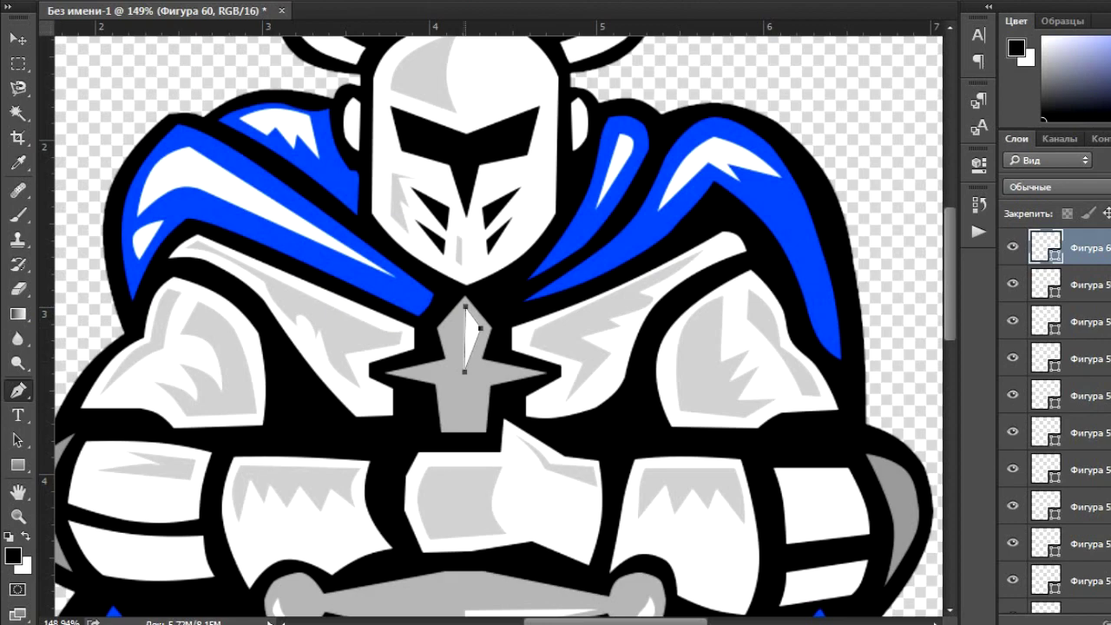
right_click(17, 389)
left_click(86, 390)
scroll(432, 364, "up", 4)
scroll(432, 365, "down", 5)
left_click(432, 348, "ctrl")
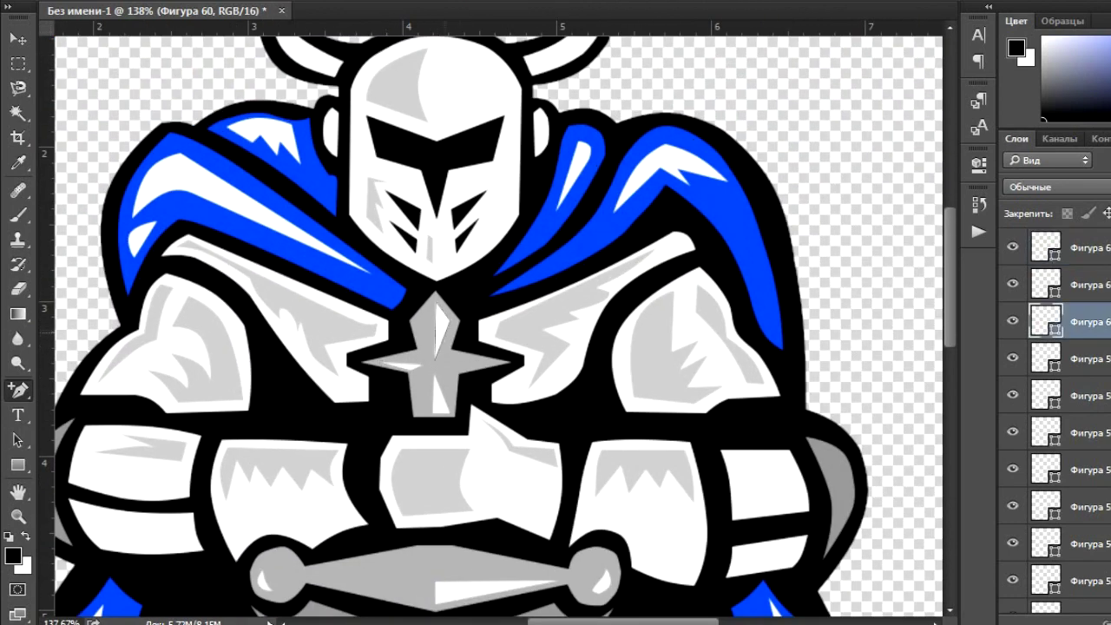
scroll(436, 346, "up", 4)
- Undo stray points and draw a white highlight sliver down the cross ornament's top arm
right_click(17, 390)
left_click(86, 390)
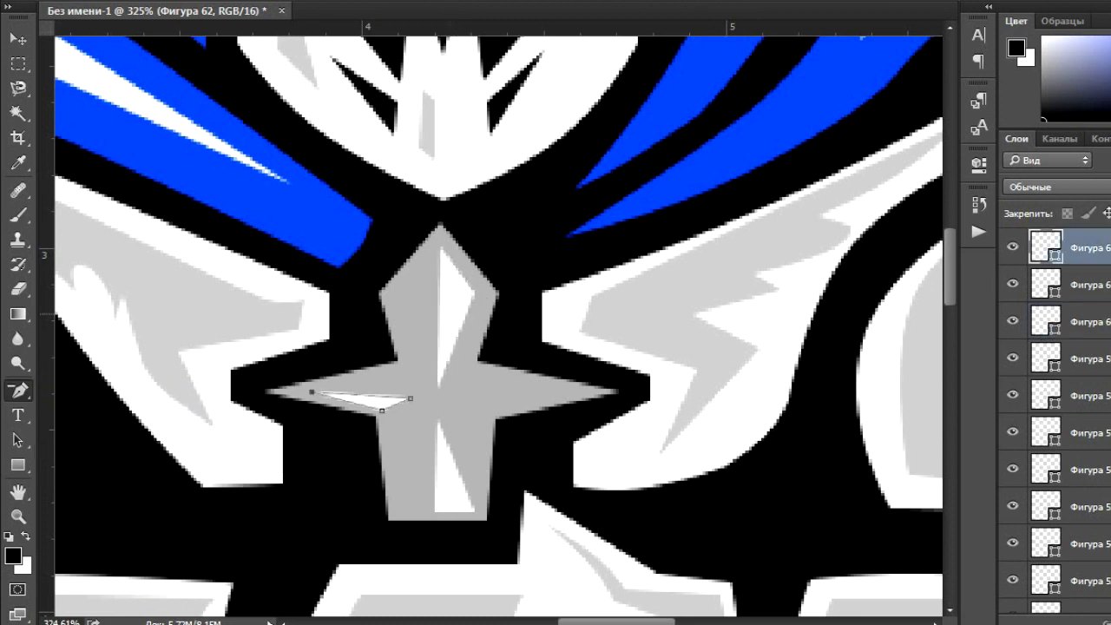
key("ctrl+alt+z")
right_click(17, 390)
key("ctrl+alt+z")
left_click(438, 367)
left_click(462, 363)
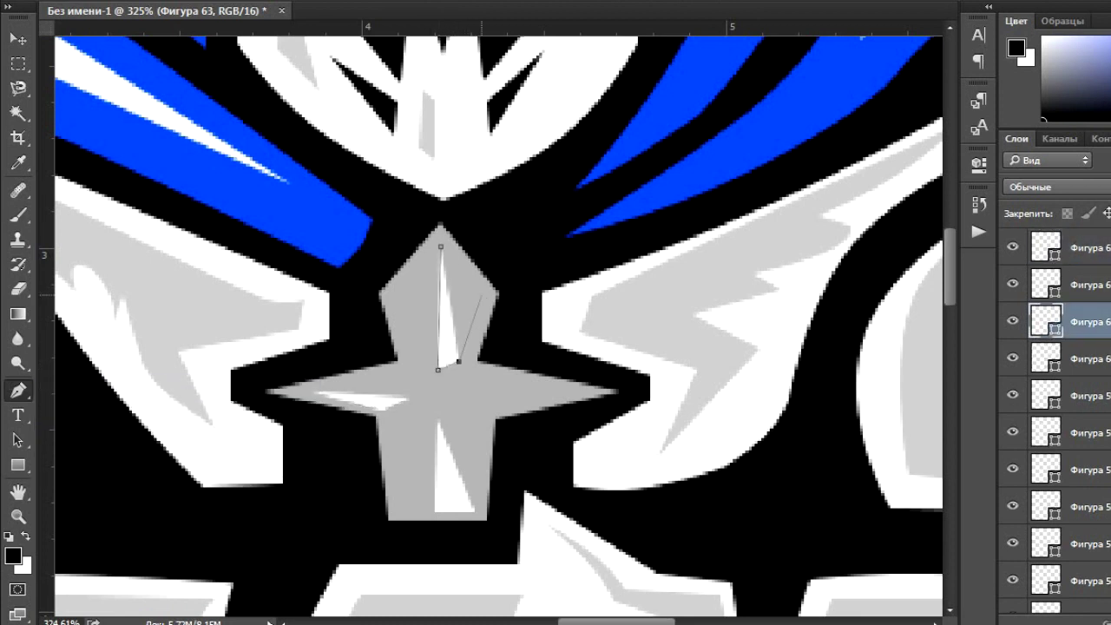
left_click(463, 276)
left_click(441, 248)
left_click(439, 422)
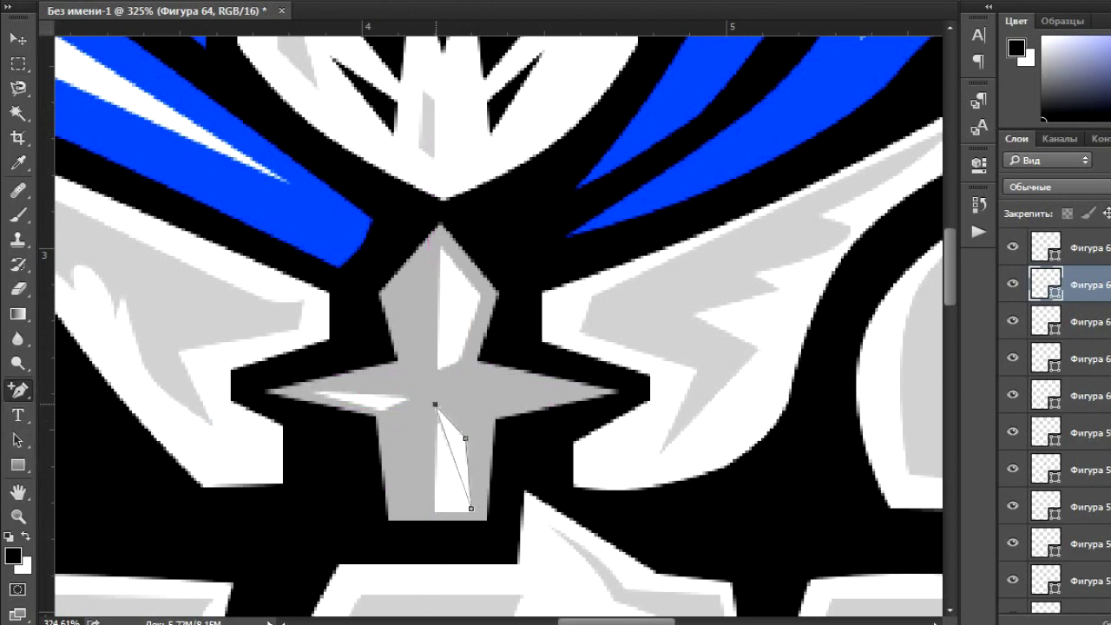
- Finish the highlight path, fit the whole canvas in view, and group the highlight layers
key("v")
key("Return")
key("ctrl+0")
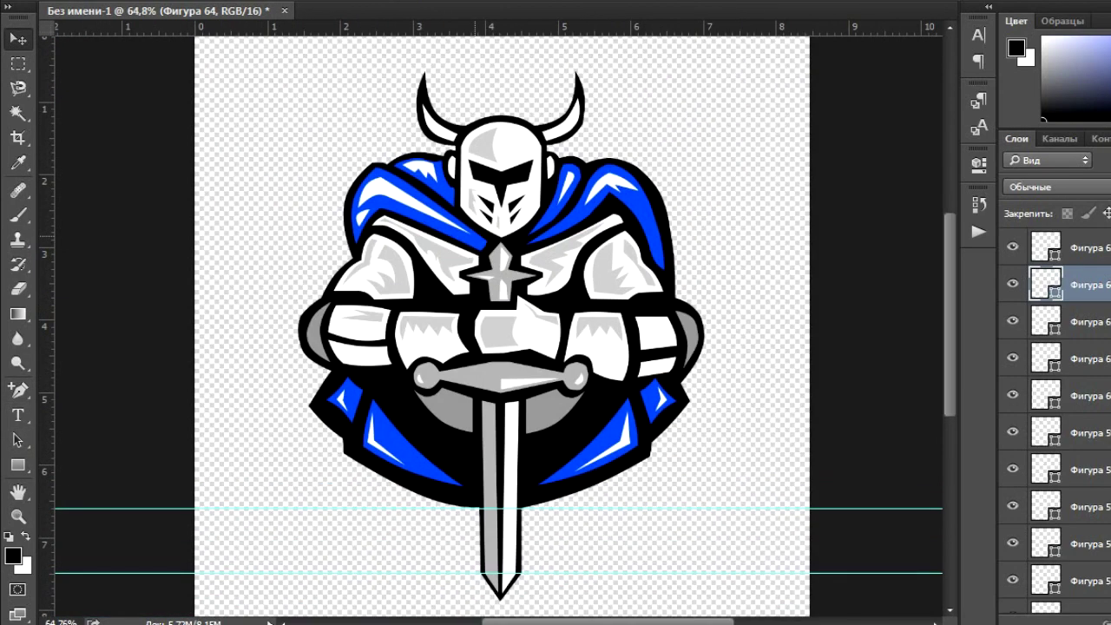
key("ctrl+g")
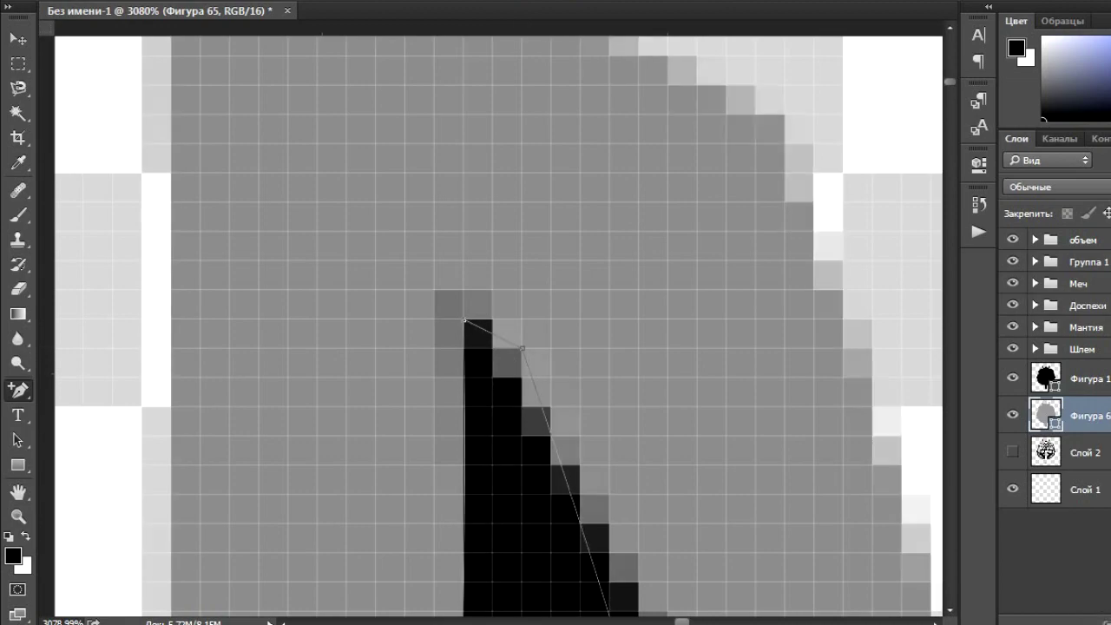
- Draw a large grey circle, Эллипс 1, and centre it behind the knight
right_click(18, 390)
left_click(95, 422)
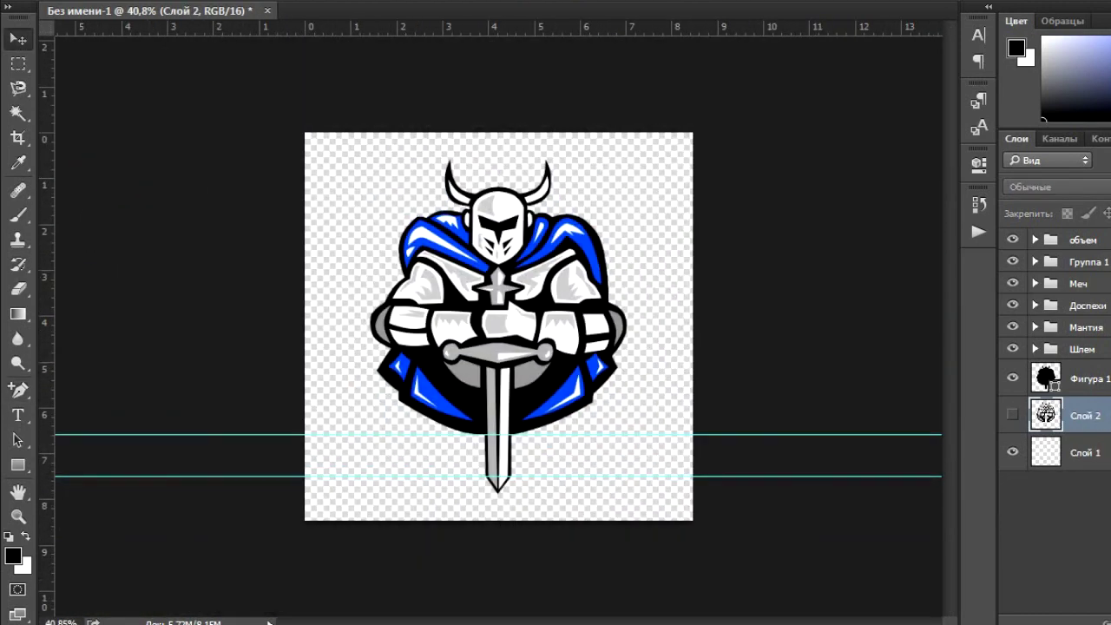
right_click(17, 465)
left_click(78, 499)
left_click_drag(492, 303, 772, 584)
key("v")
left_click_drag(632, 445, 499, 318)
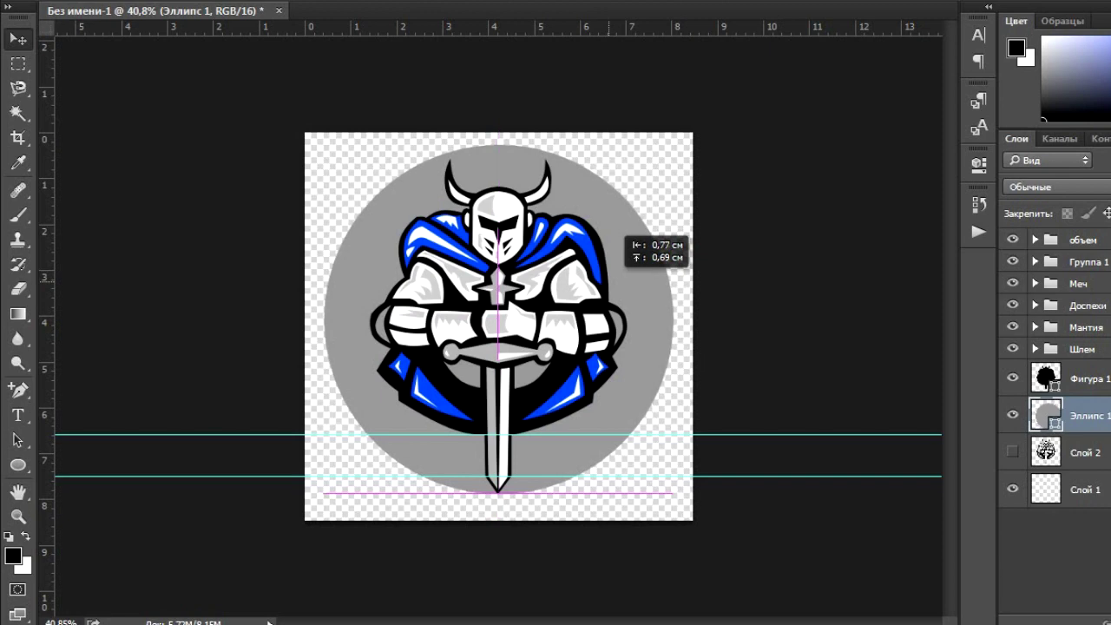
- Draw a circular ellipse path and transform it to fit around the knight
left_click(121, 497)
left_click_drag(426, 249, 722, 542)
key("v")
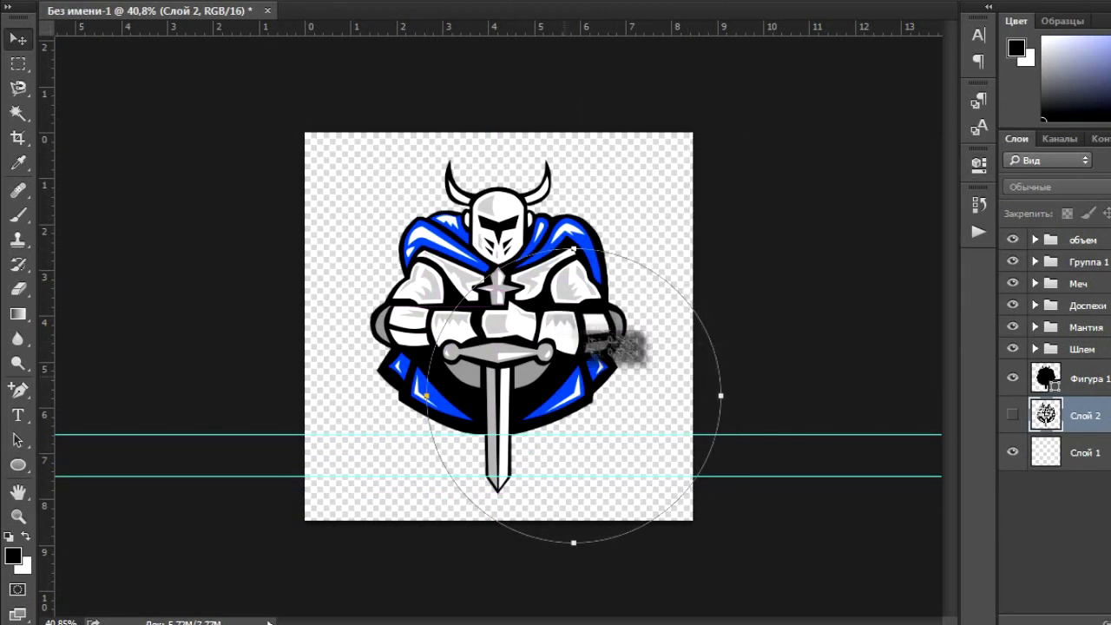
key("ctrl+t")
left_click_drag(574, 396, 496, 313)
key("t")
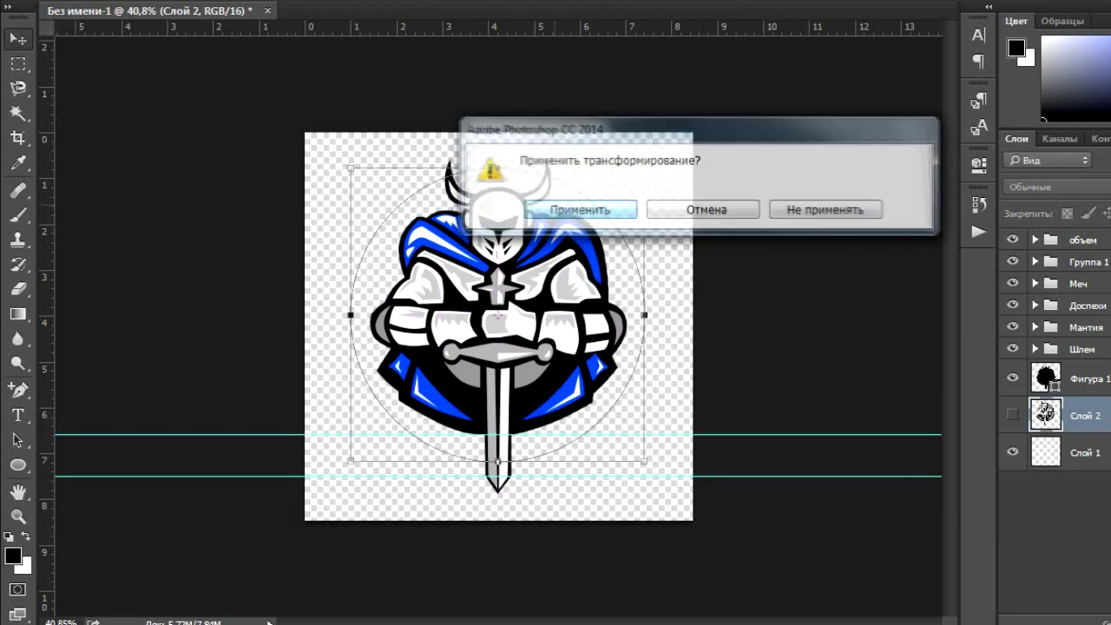
left_click(564, 208)
- Start INFERNO text on the circular path with black text colour
left_click(377, 228)
left_click(13, 556)
left_click(734, 188)
left_click(978, 35)
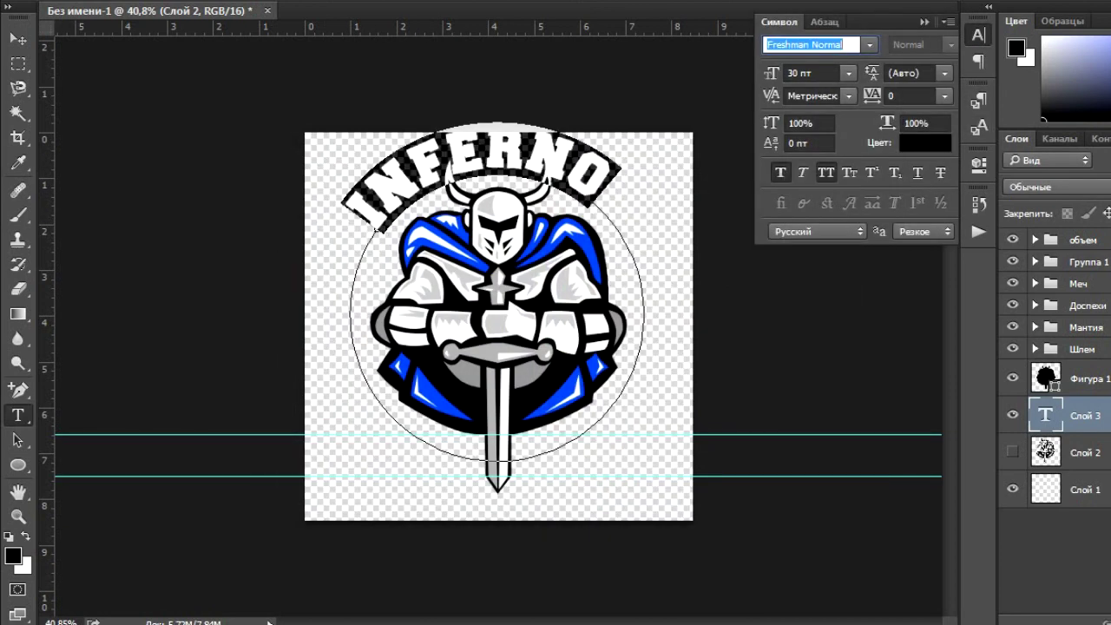
- Commit INFERNO, nudge the artwork down, and give INFERNO a white fill with black outline
left_click(978, 35)
key("ctrl+Return")
left_click(1083, 239, "shift")
left_click_drag(499, 347, 499, 364)
left_click(1084, 415)
key("t")
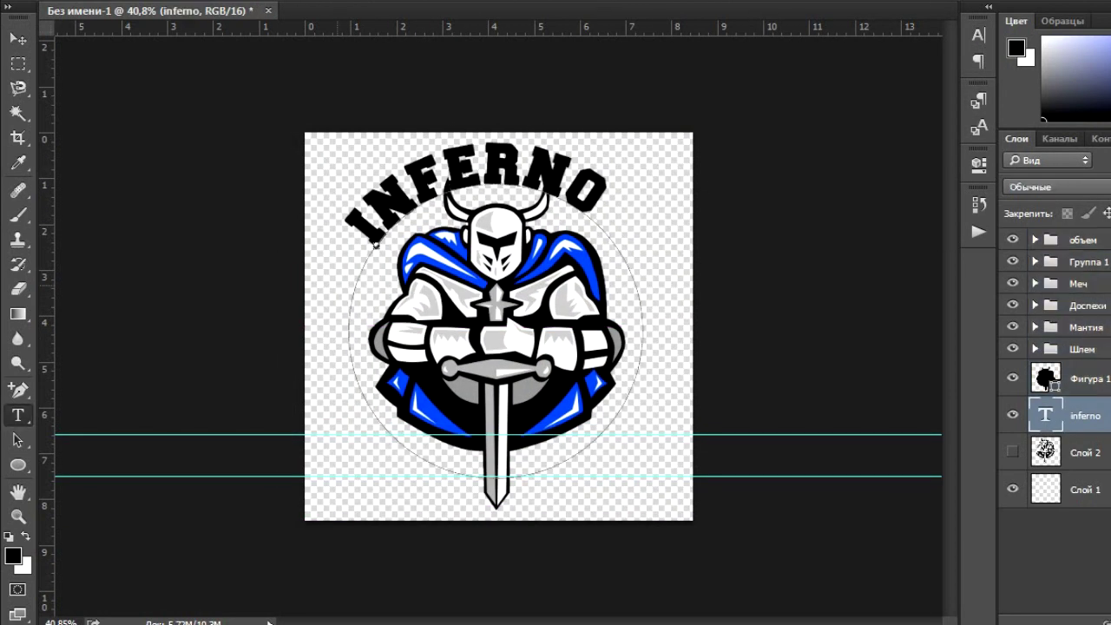
left_click(978, 35)
key("ctrl+alt+v")
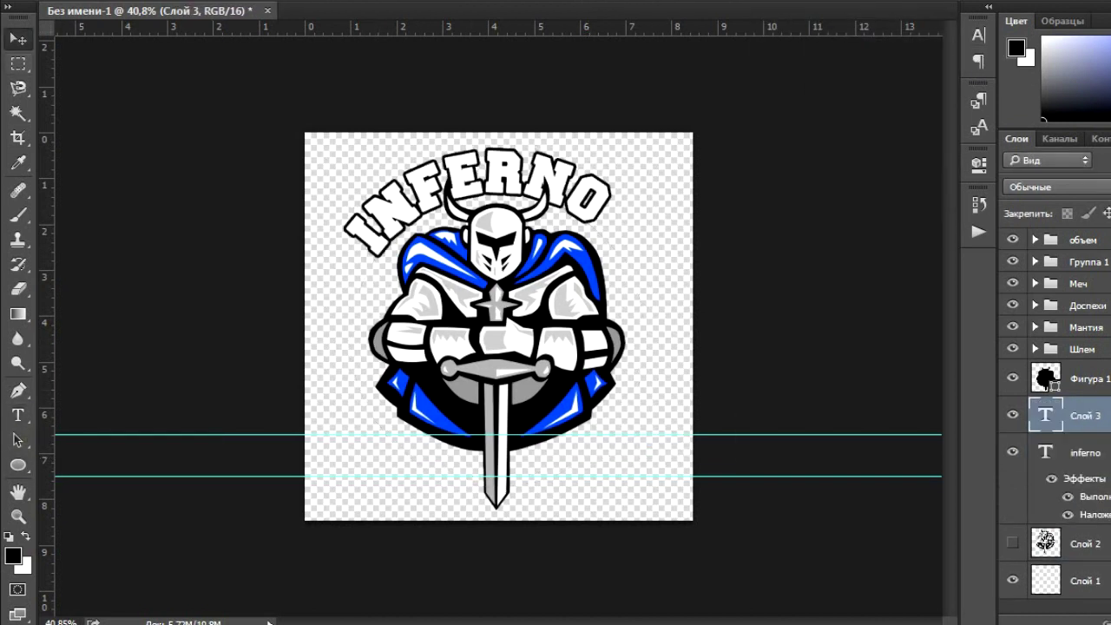
- Move the circle path up and left, then start Knights text on its lower arc
left_click(17, 464)
left_click(979, 163)
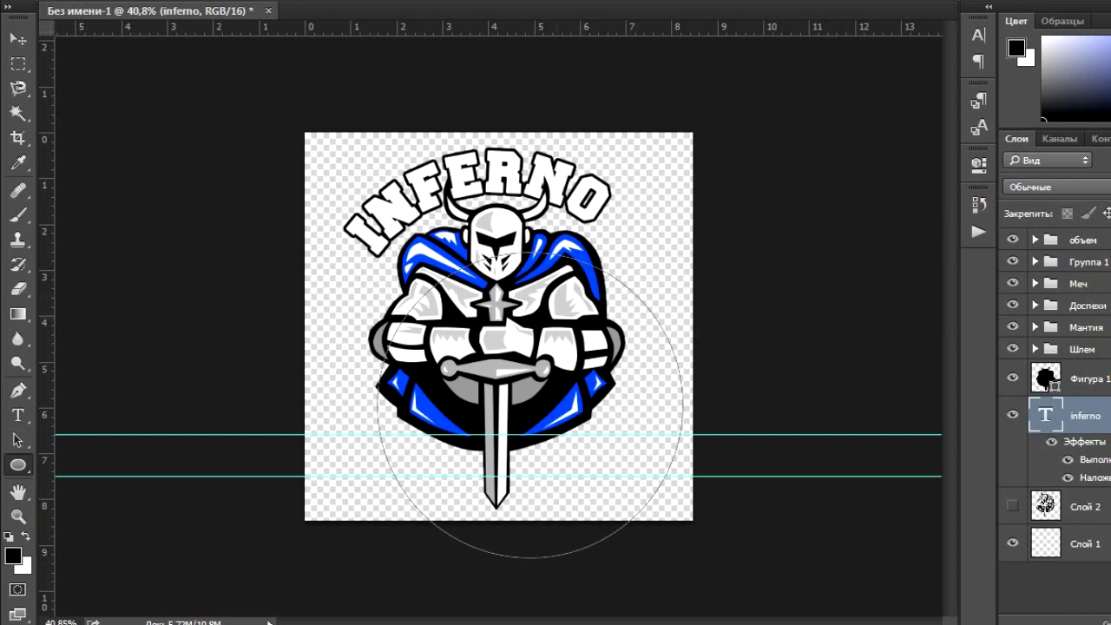
left_click_drag(531, 405, 490, 327)
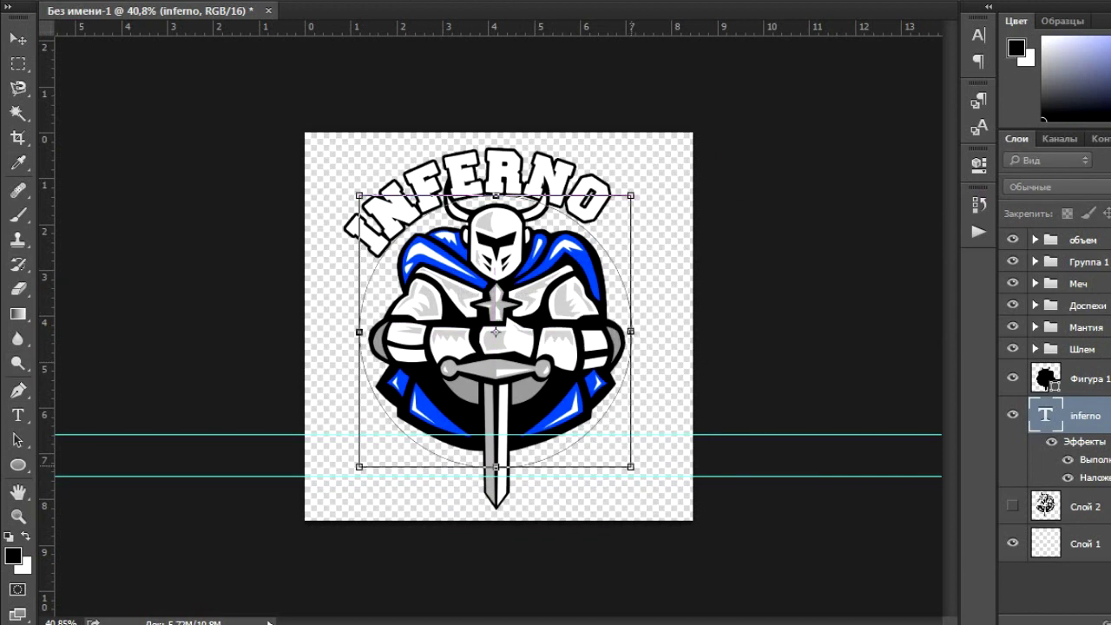
key("Return")
key("t")
left_click(620, 455)
type("Knights")
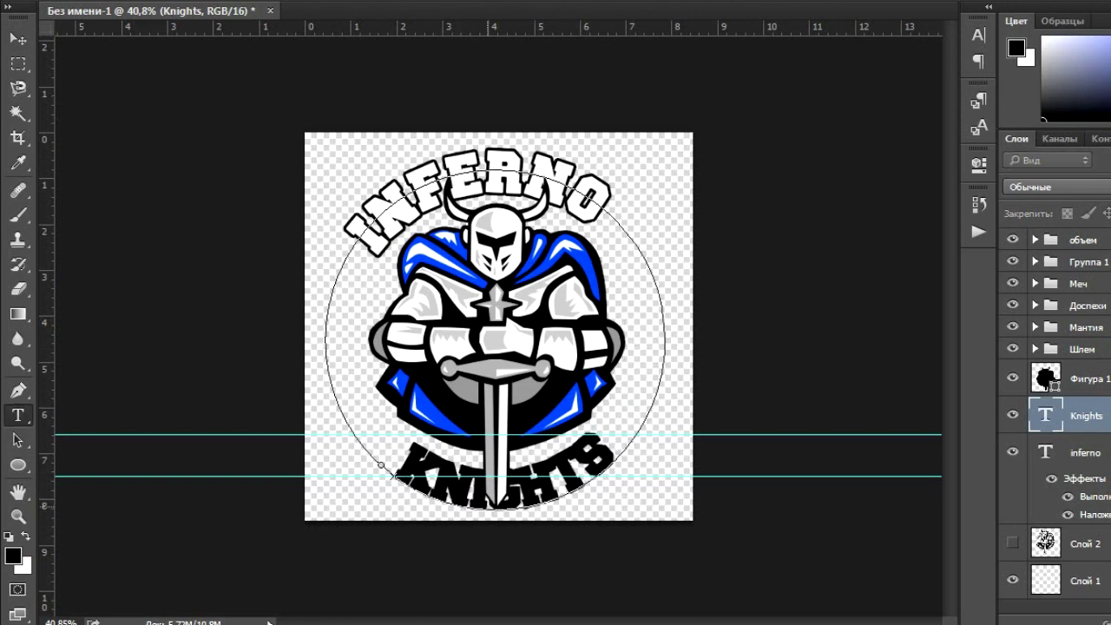
- Set KNIGHTS tracking to 200, slide it left along the circle, and paste INFERNO's style onto it
left_click(978, 35)
left_click(945, 95)
left_click(925, 471)
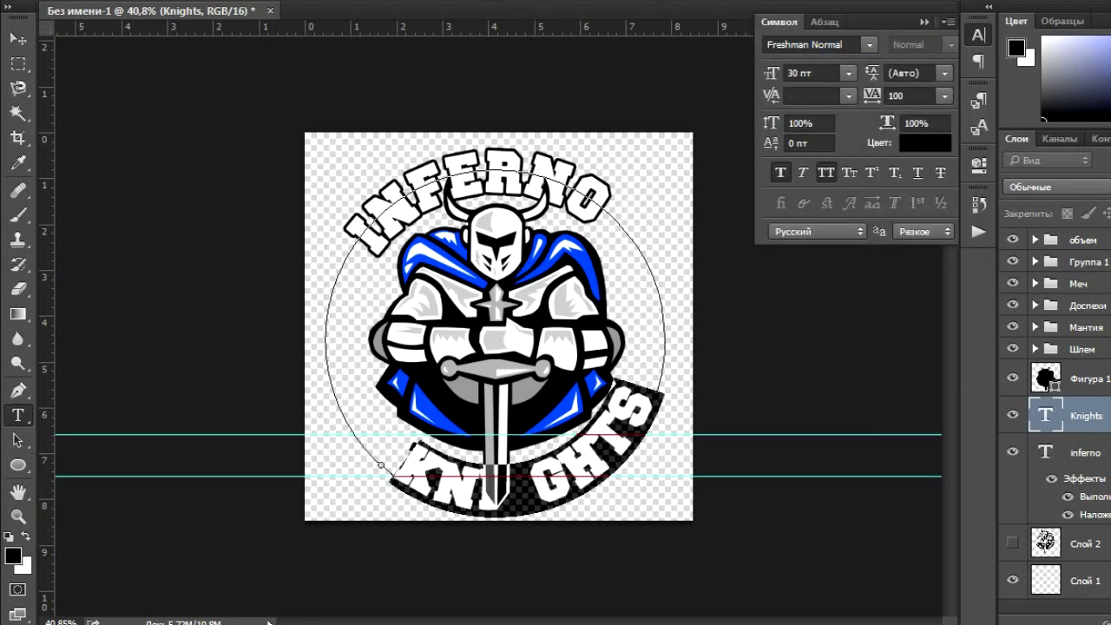
key("a")
left_click_drag(399, 481, 326, 362)
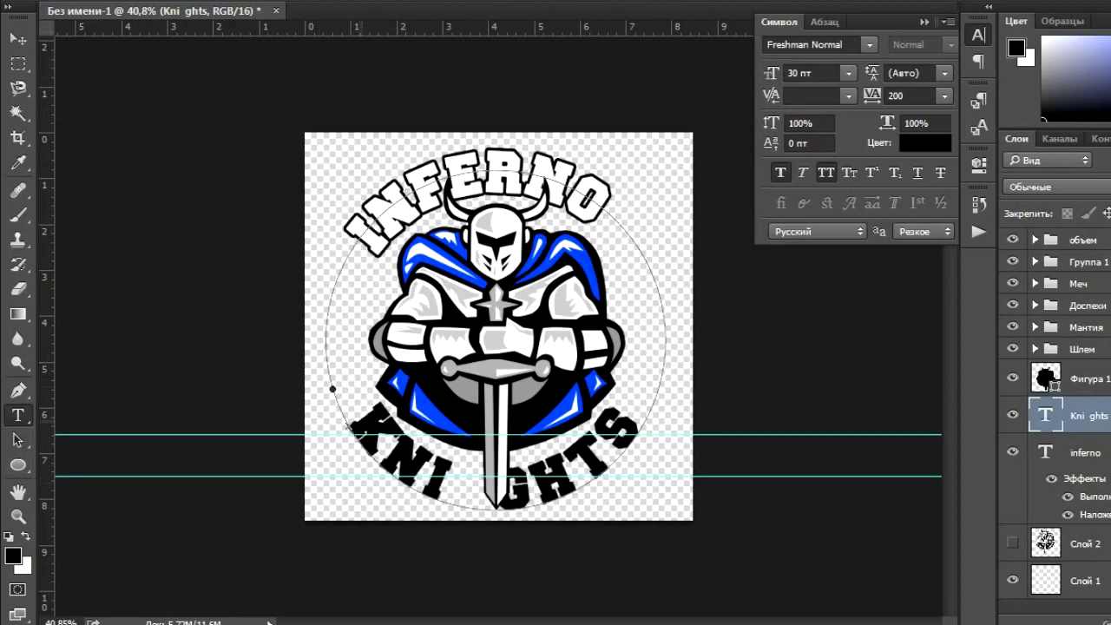
scroll(351, 429, "up", 4)
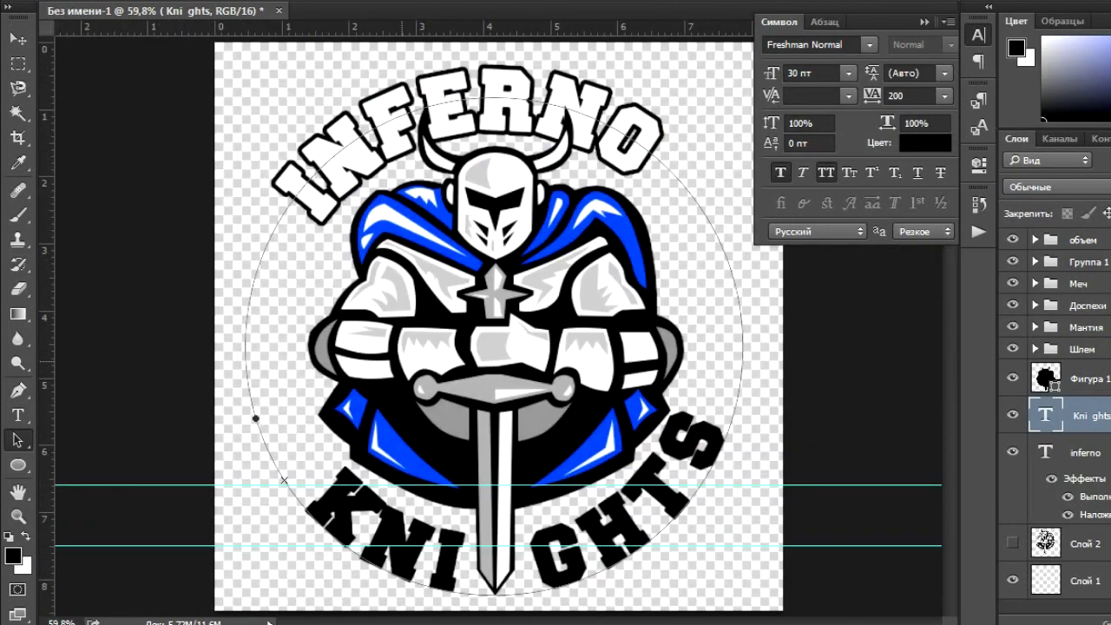
scroll(498, 325, "down", 2)
right_click(1085, 415)
left_click(686, 597)
- Slide INFERNO clockwise along the circle and widen KNIGHTS tracking to 400
left_click(1084, 506)
left_click_drag(365, 246, 376, 230)
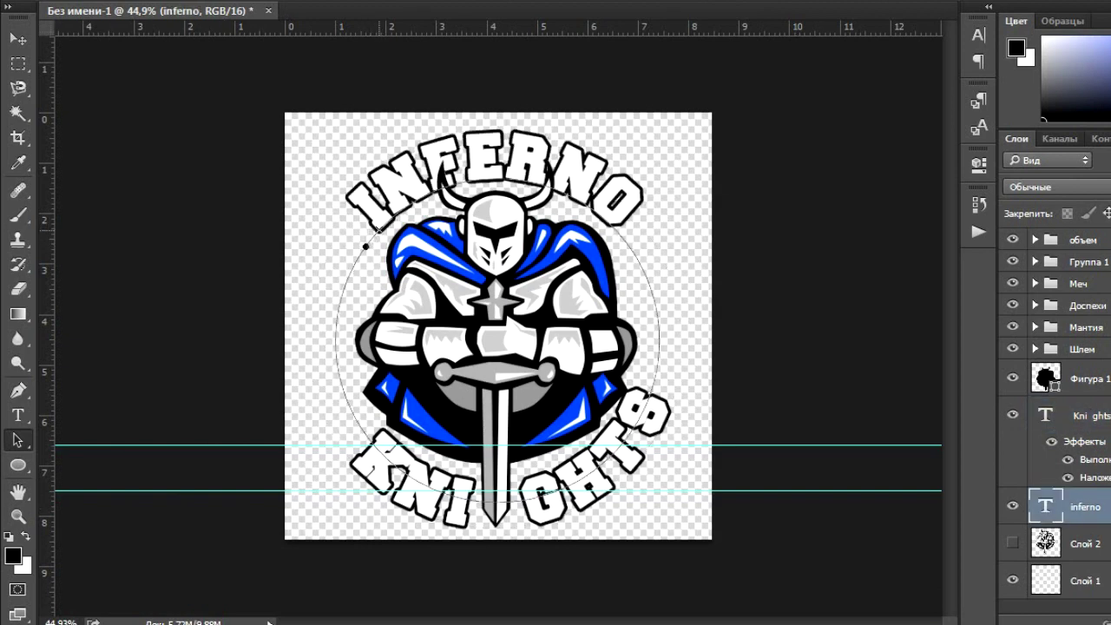
left_click(978, 35)
left_click_drag(859, 106, 893, 105)
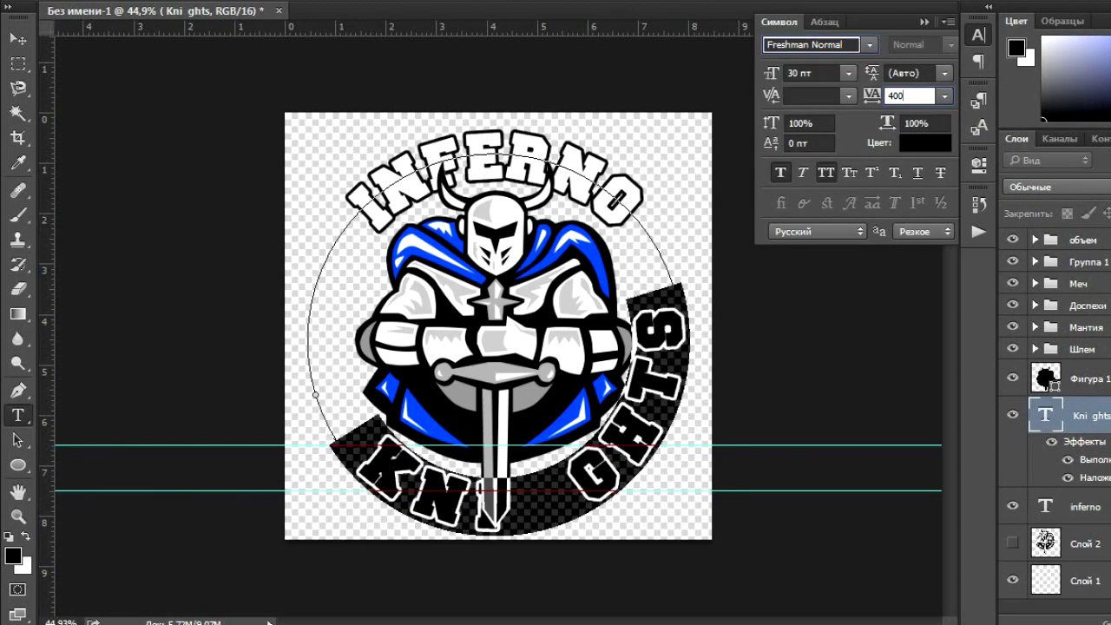
left_click(978, 35)
left_click_drag(335, 441, 334, 436)
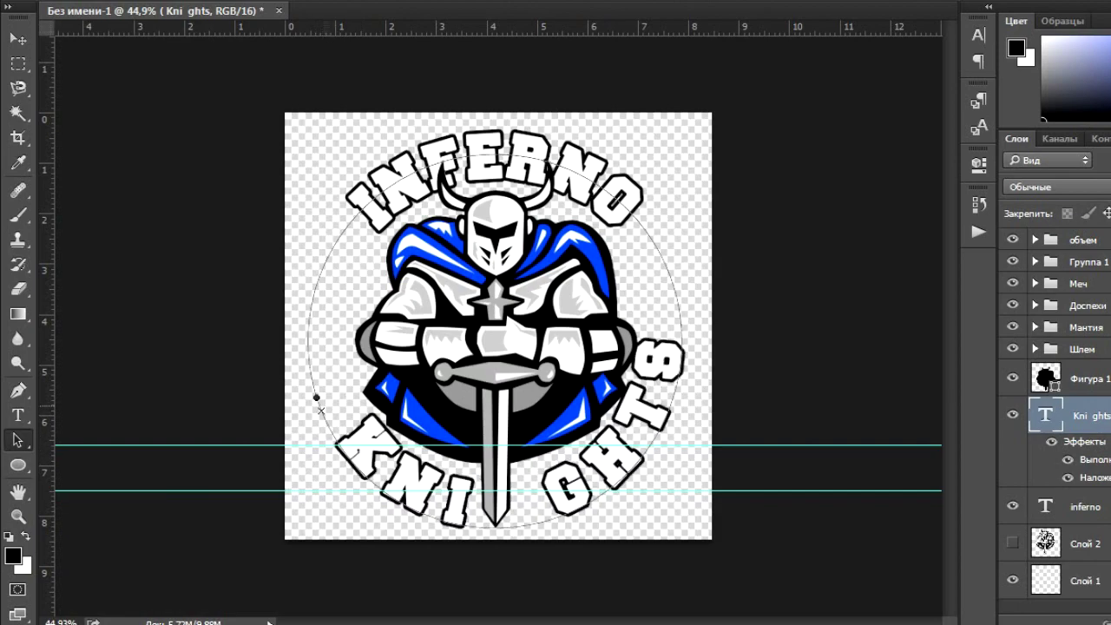
- Rotate the lettering slightly and draw a new circle path around the knight
scroll(312, 384, "up", 3)
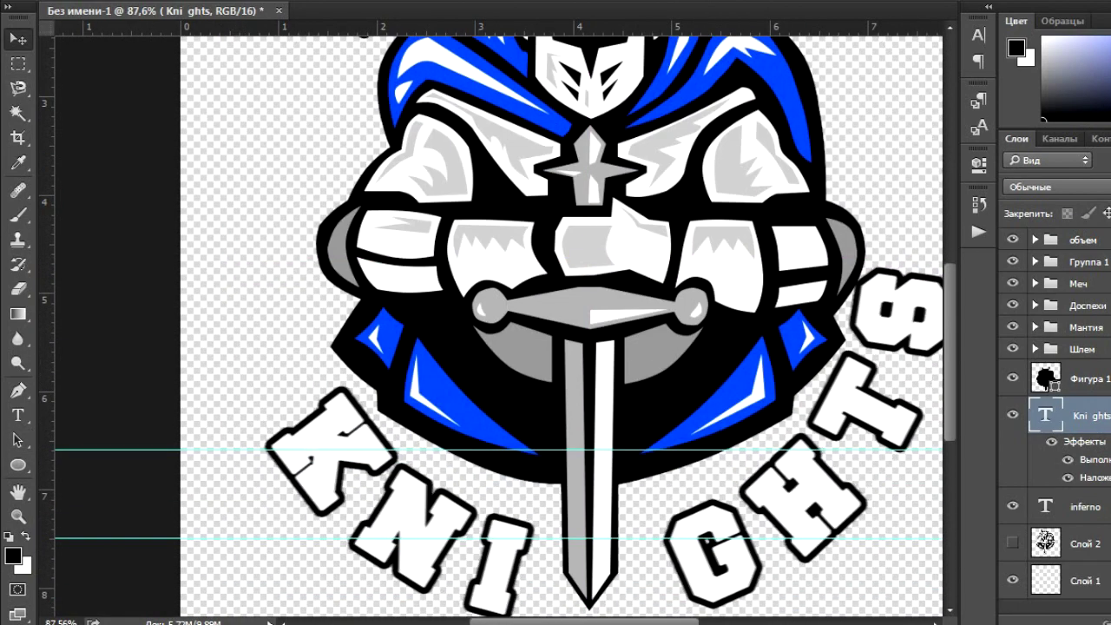
scroll(499, 326, "down", 3)
key("ctrl+t")
mouse_move(694, 169)
left_mouse_down()
mouse_move(699, 148)
mouse_move(707, 156)
left_mouse_up()
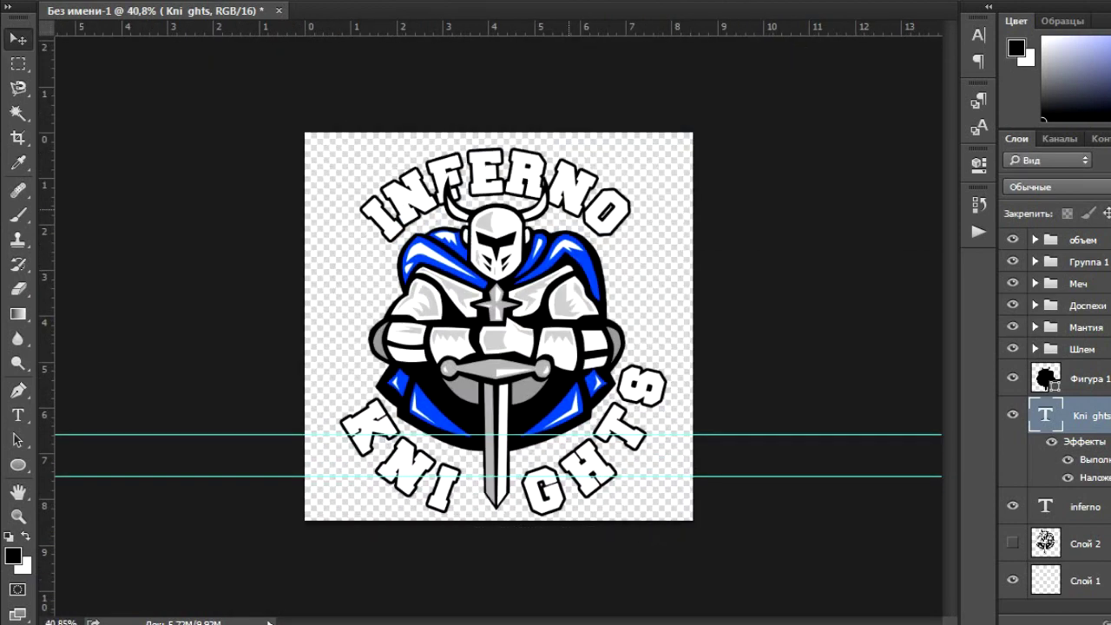
left_click_drag(659, 445, 499, 256)
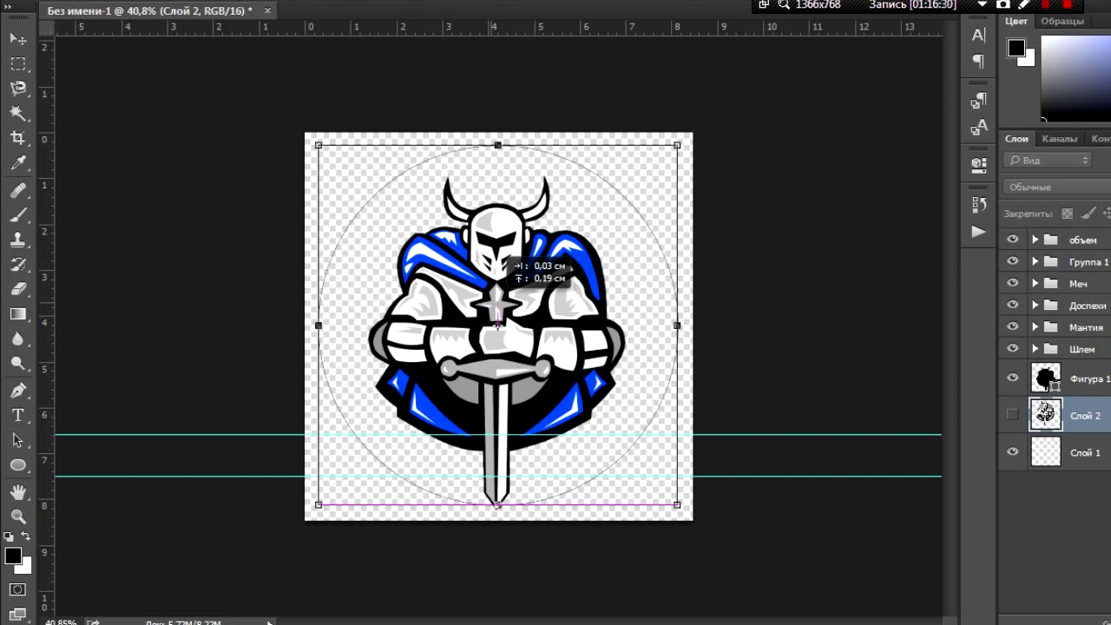
- Enlarge the circle to canvas size, slide INFERNO up its left side, and add a second circle path
left_click_drag(486, 251, 426, 195)
key("t")
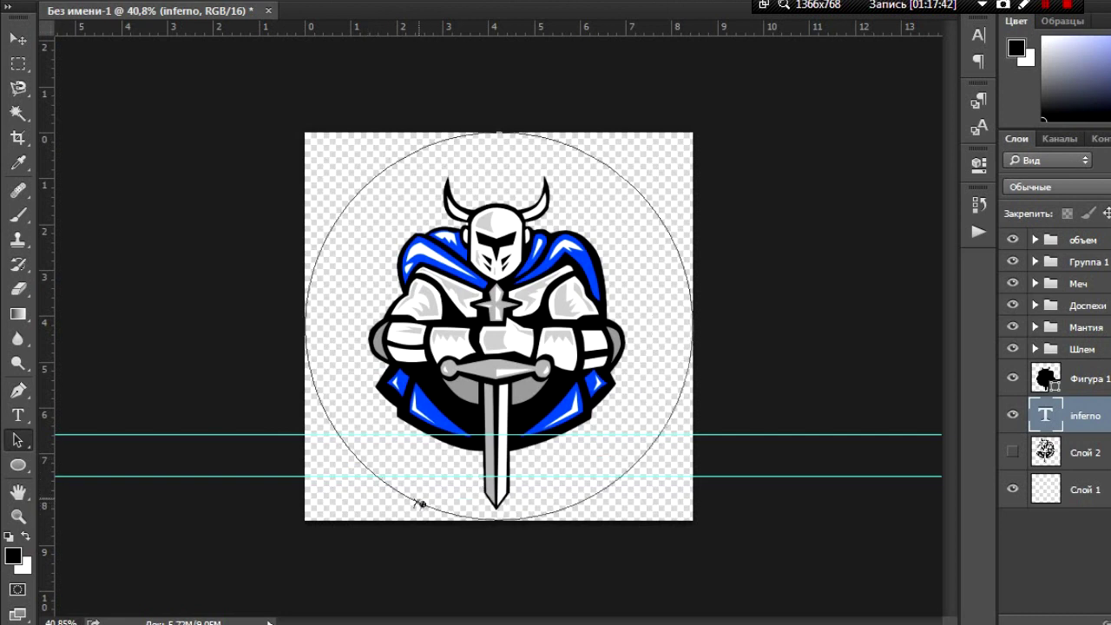
left_click_drag(304, 353, 330, 233)
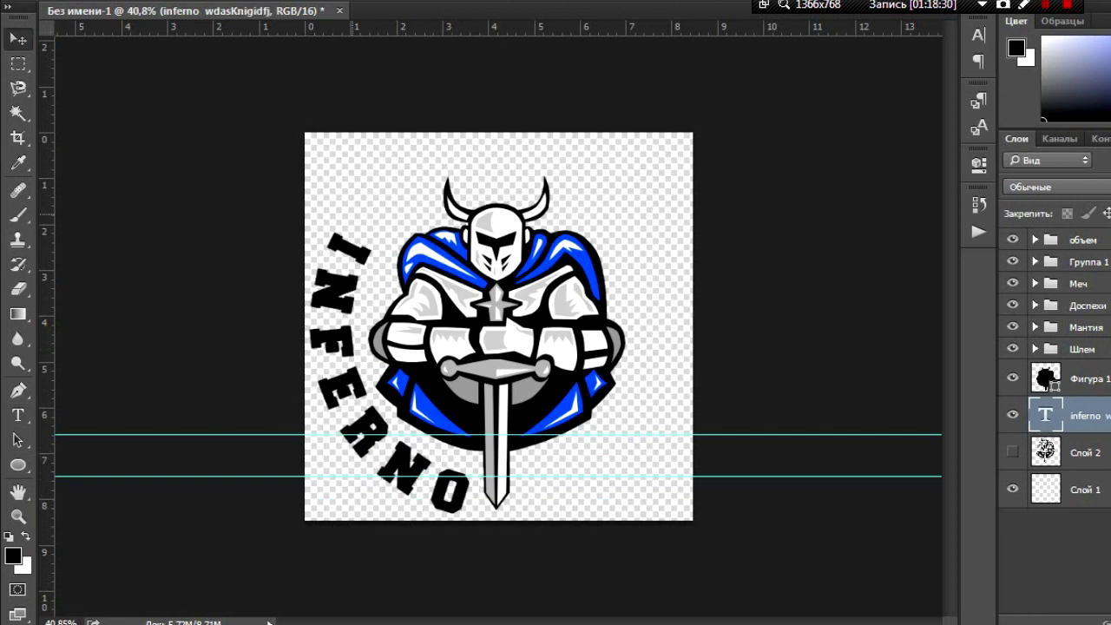
left_click_drag(716, 473, 304, 132)
key("t")
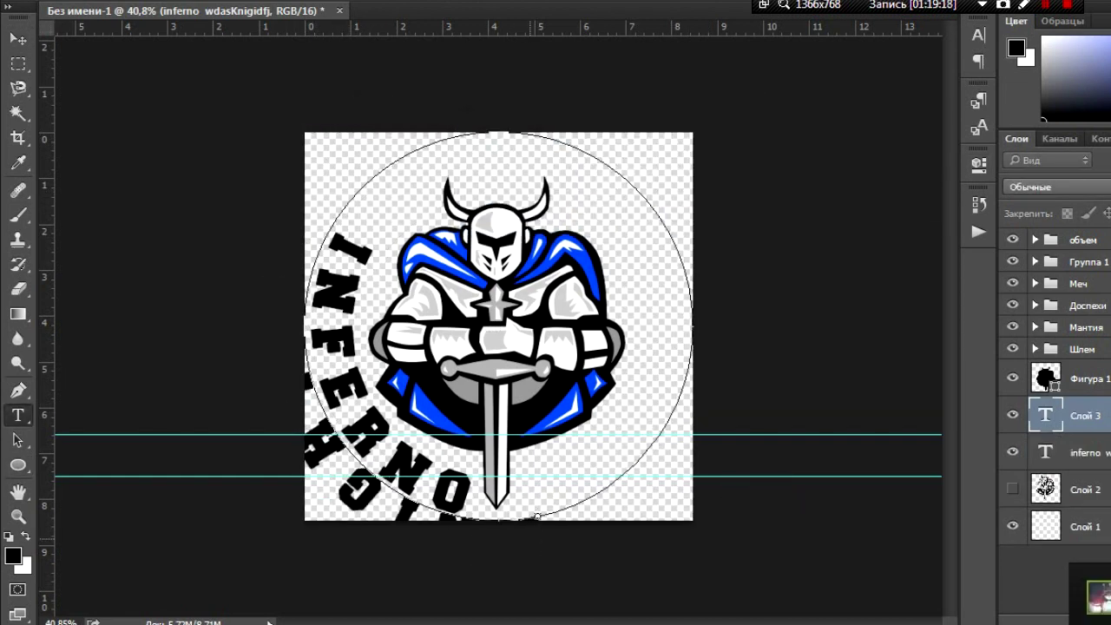
- Flip KNIGHTS across the path onto the circle's bottom-right arc so it curves up the right side
left_click_drag(537, 517, 543, 516)
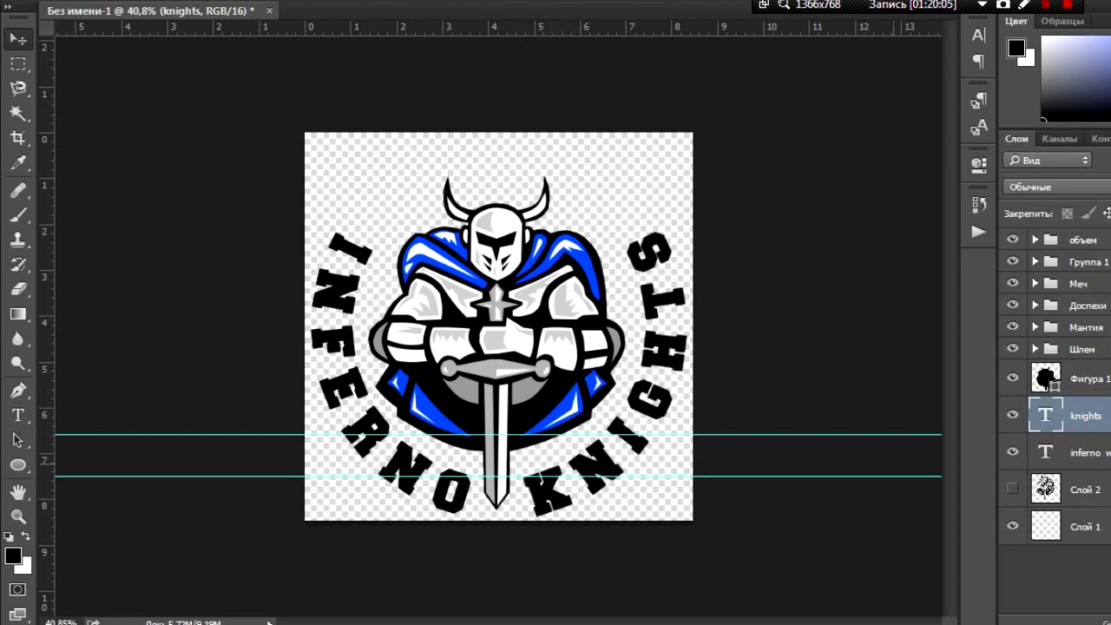